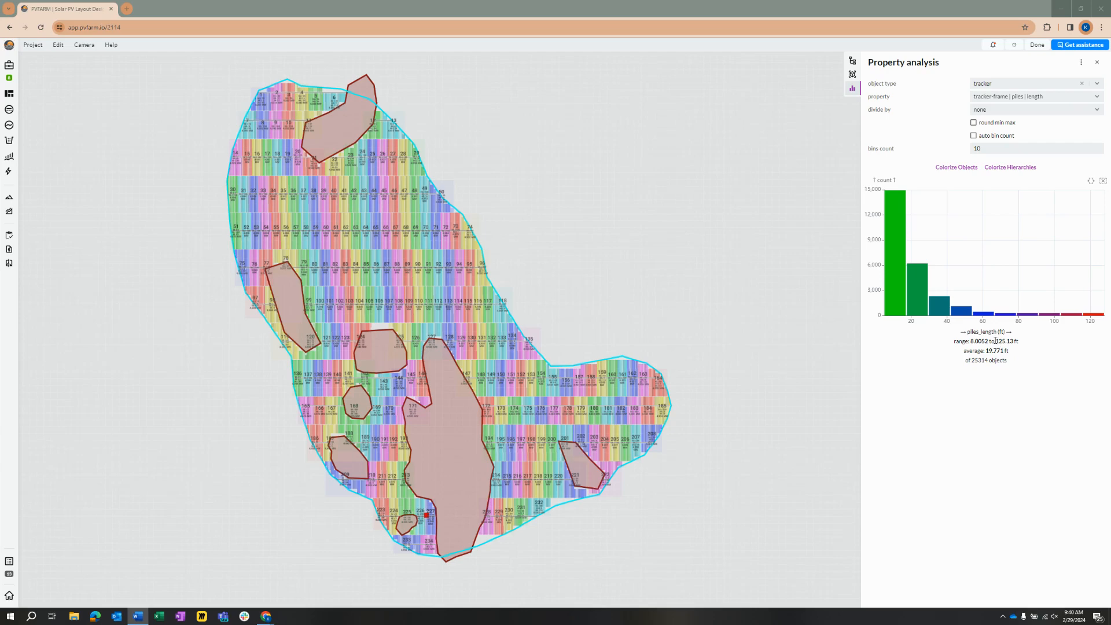
Examine the upper end of the tracker pile length range and the tall tracker piles around blocks 125 and 126.
drag(996, 341, 1005, 348)
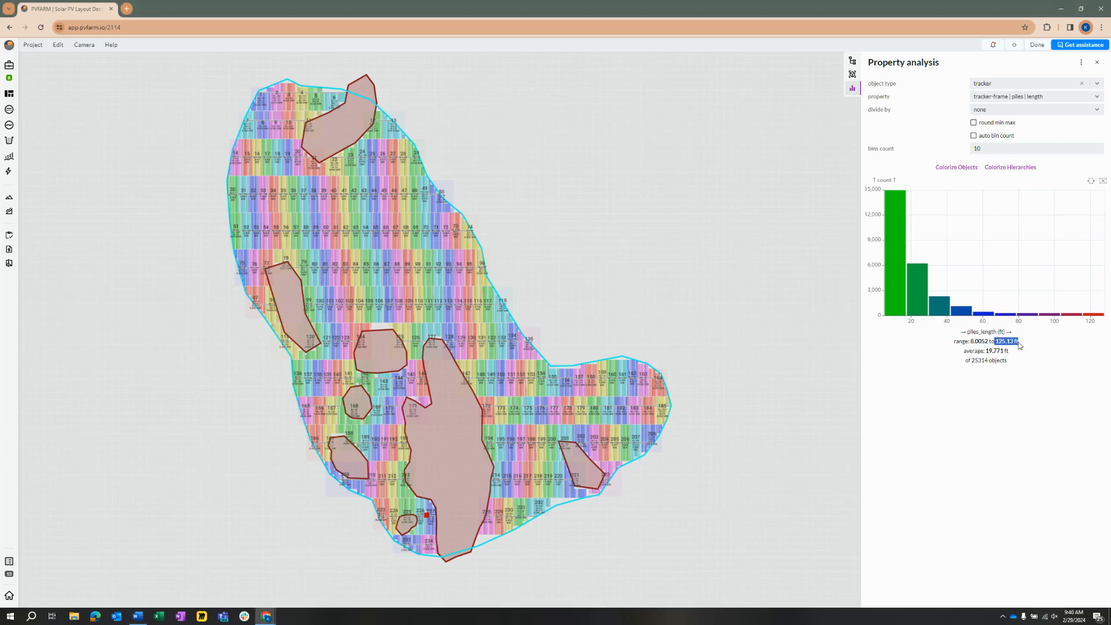
click(1023, 370)
scroll(469, 409, up, 8)
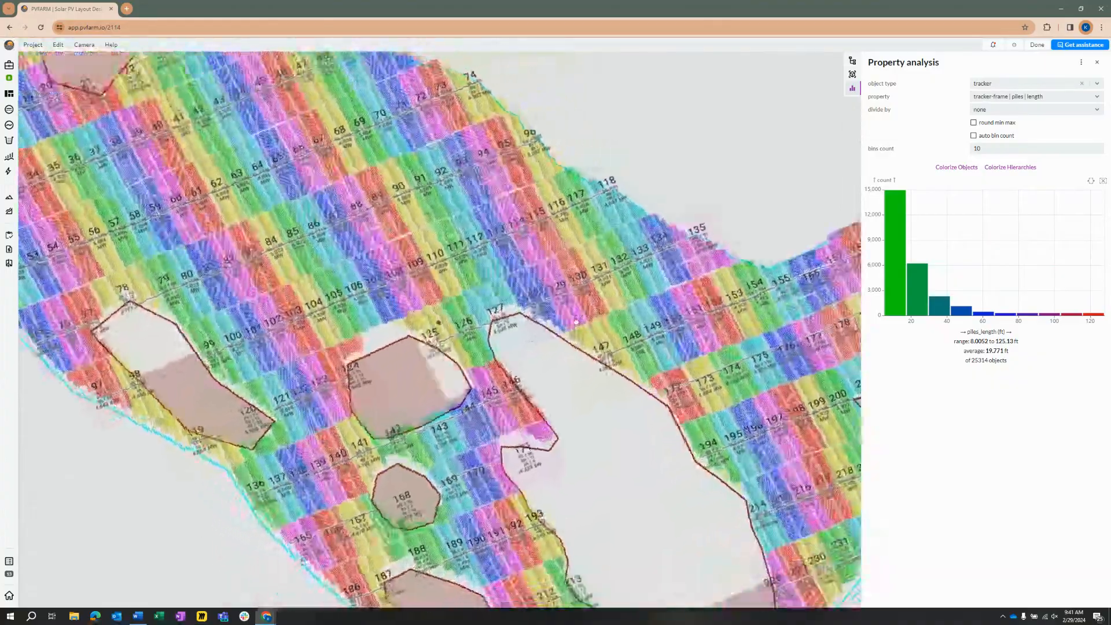
middle_drag(576, 322, 625, 295)
scroll(445, 353, up, 4)
middle_drag(439, 322, 520, 312)
scroll(524, 323, up, 5)
scroll(525, 327, up, 3)
scroll(501, 347, up, 6)
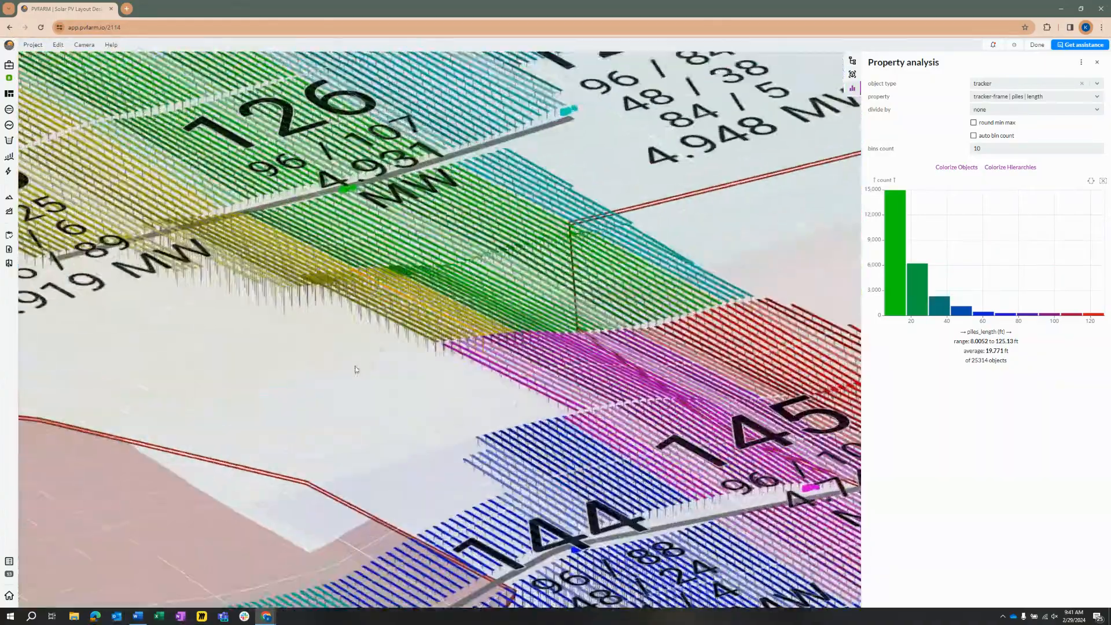
middle_drag(365, 382, 461, 446)
scroll(461, 445, up, 4)
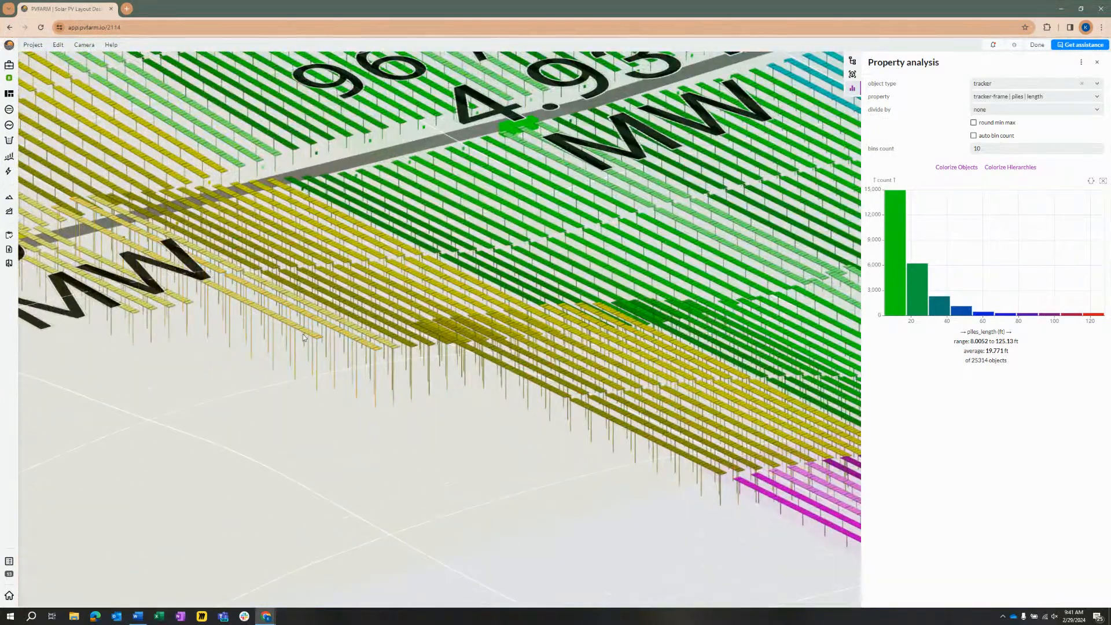
scroll(289, 321, up, 2)
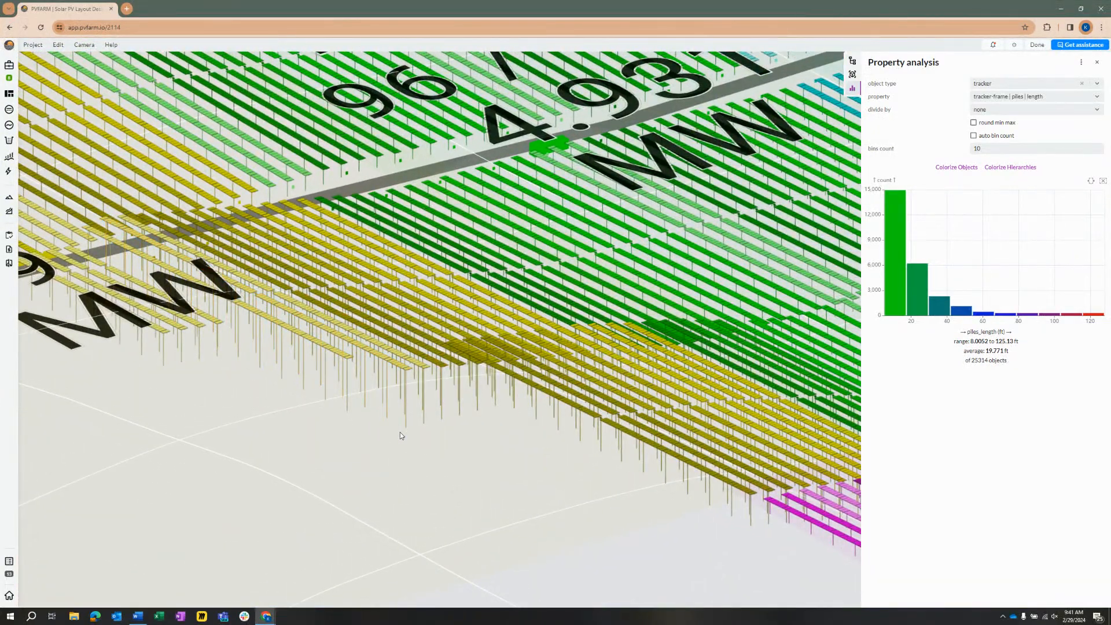
scroll(431, 344, down, 1)
scroll(431, 343, down, 8)
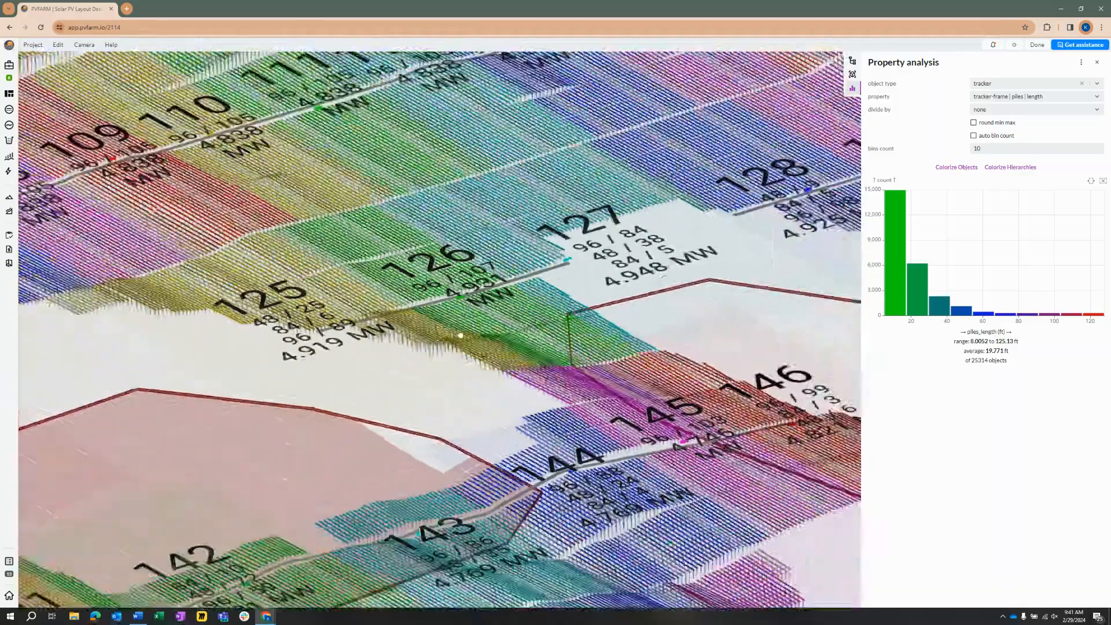
scroll(514, 351, down, 6)
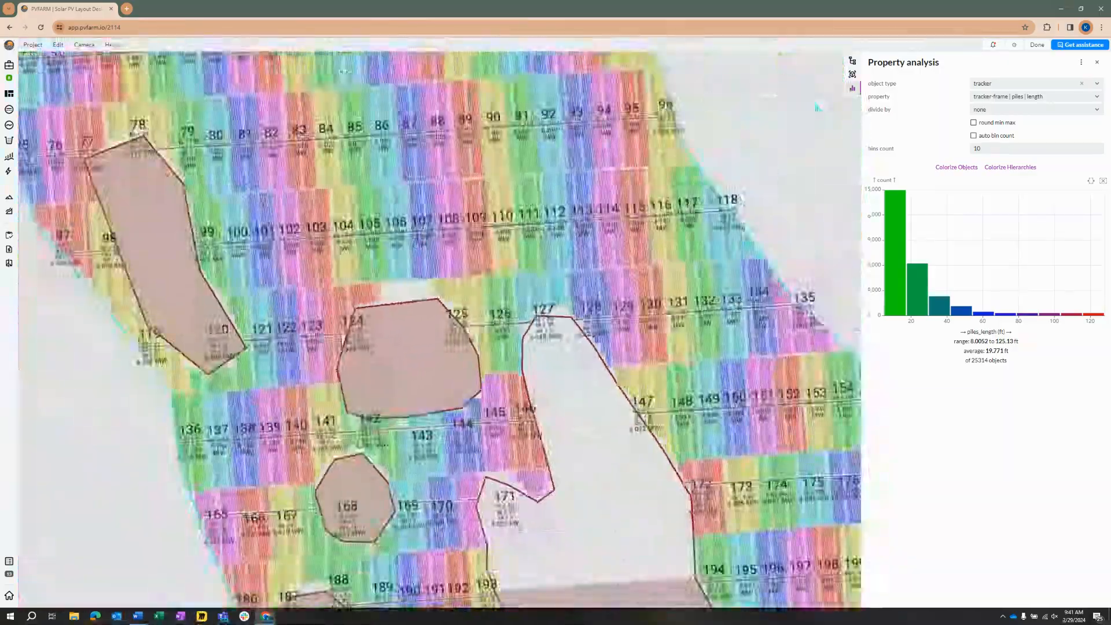
scroll(510, 344, down, 4)
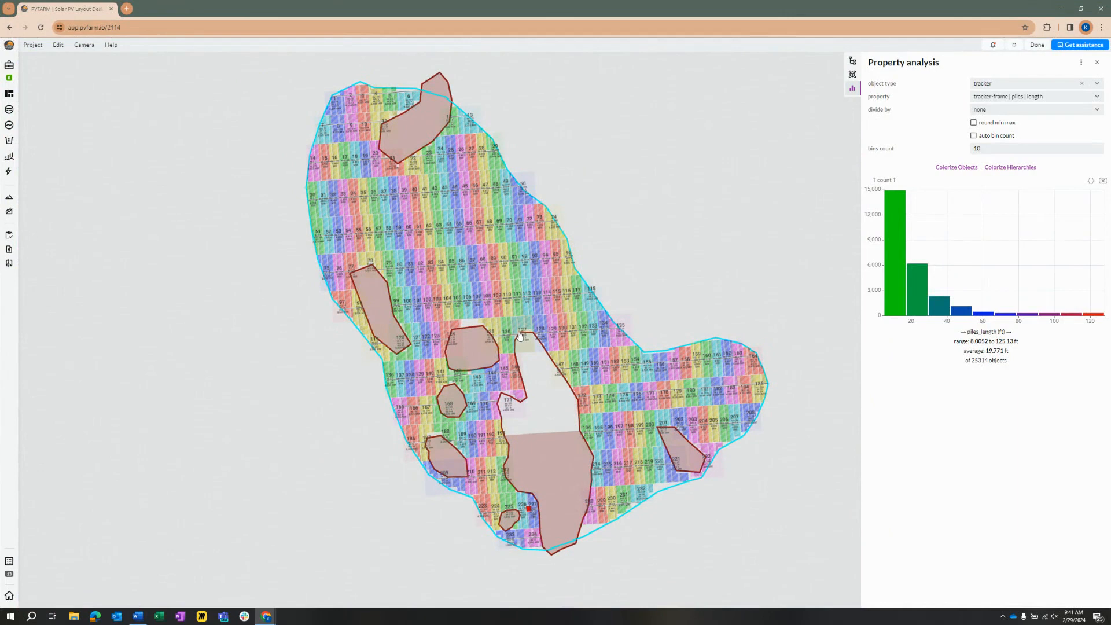
Colorize the tracker objects by pile length and select all trackers beyond the first bin of the pile length histogram.
click(956, 167)
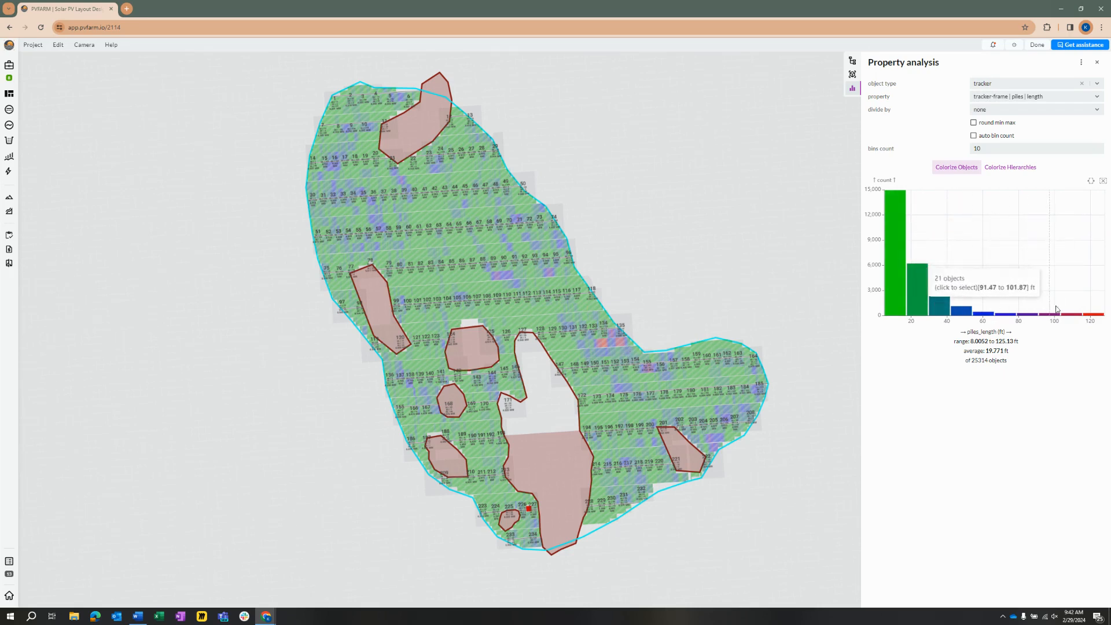
click(1091, 183)
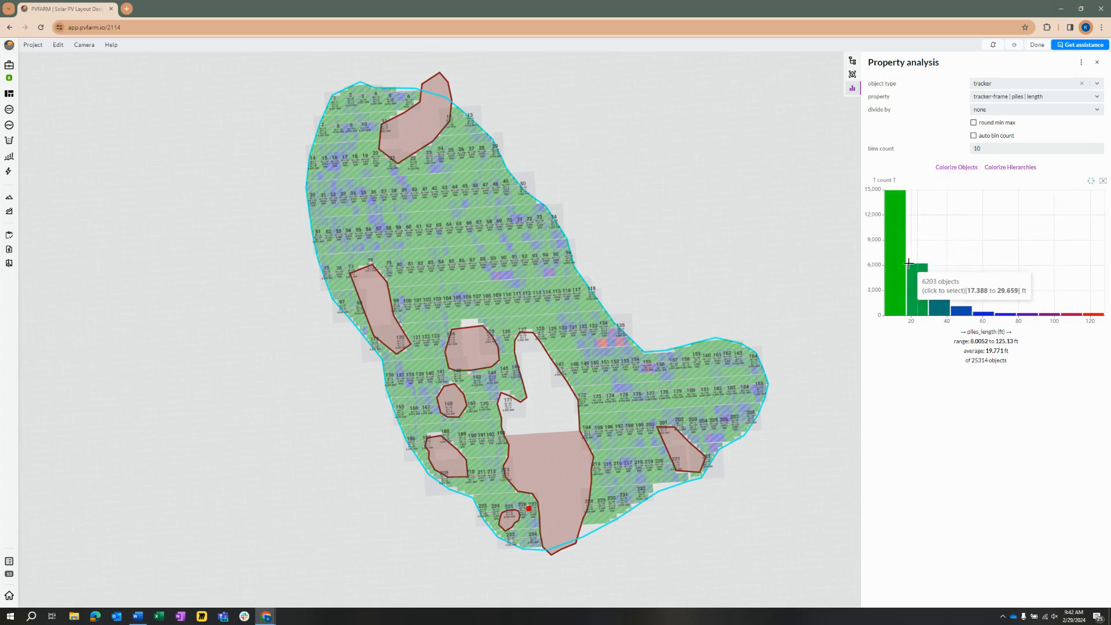
drag(910, 263, 1103, 281)
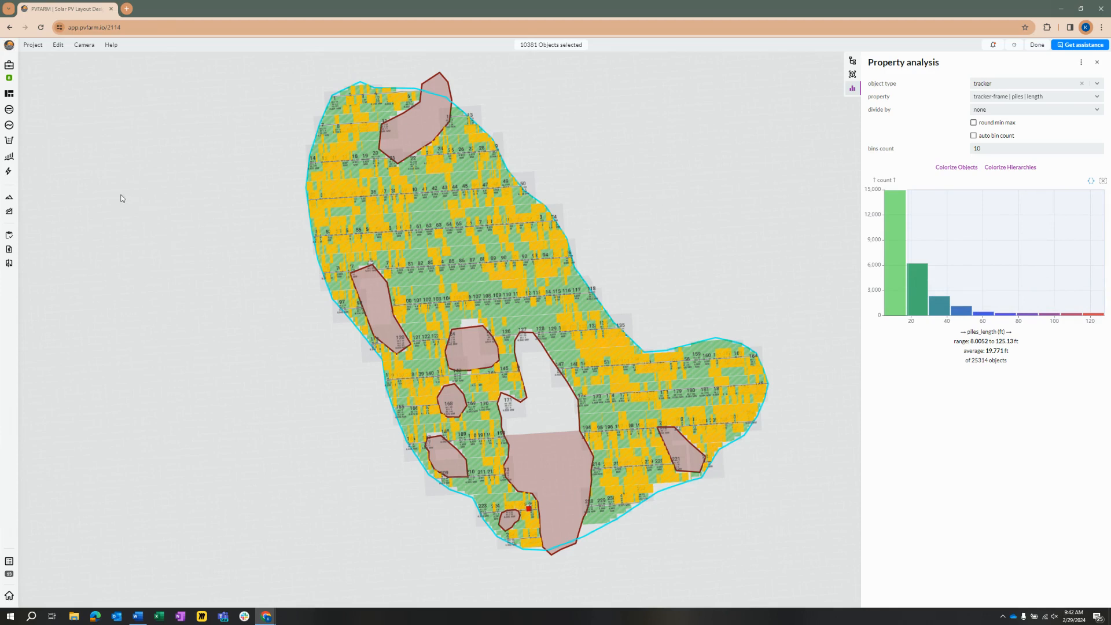
Create boundaries around the selected trackers with a 5 ft offset and a 10 ft zonesJoinDelta.
click(58, 45)
mouse_move(87, 158)
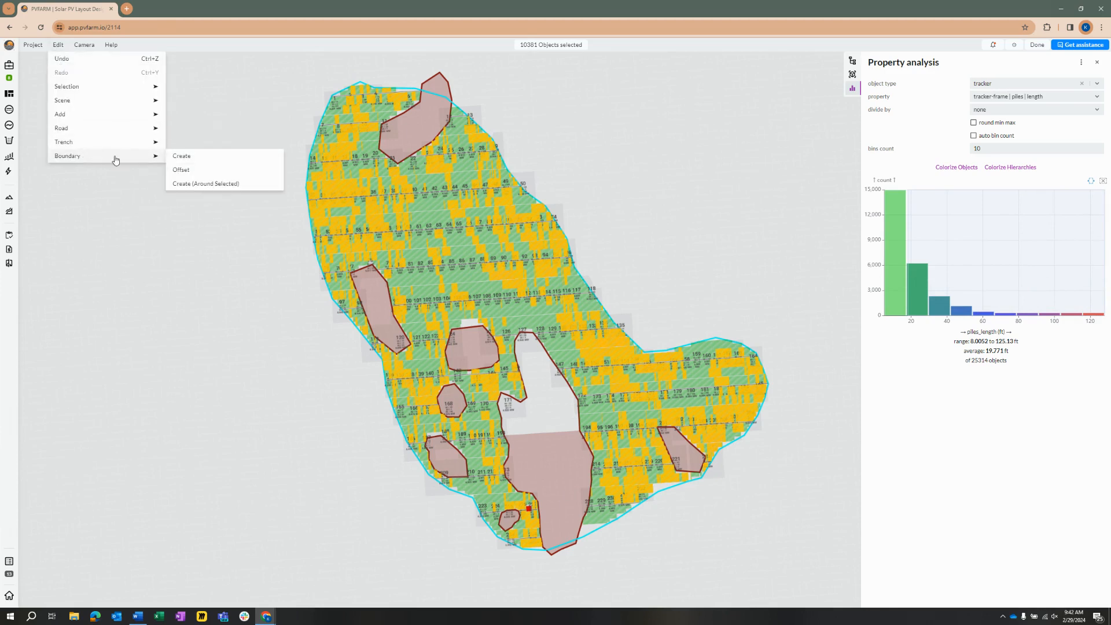
click(215, 189)
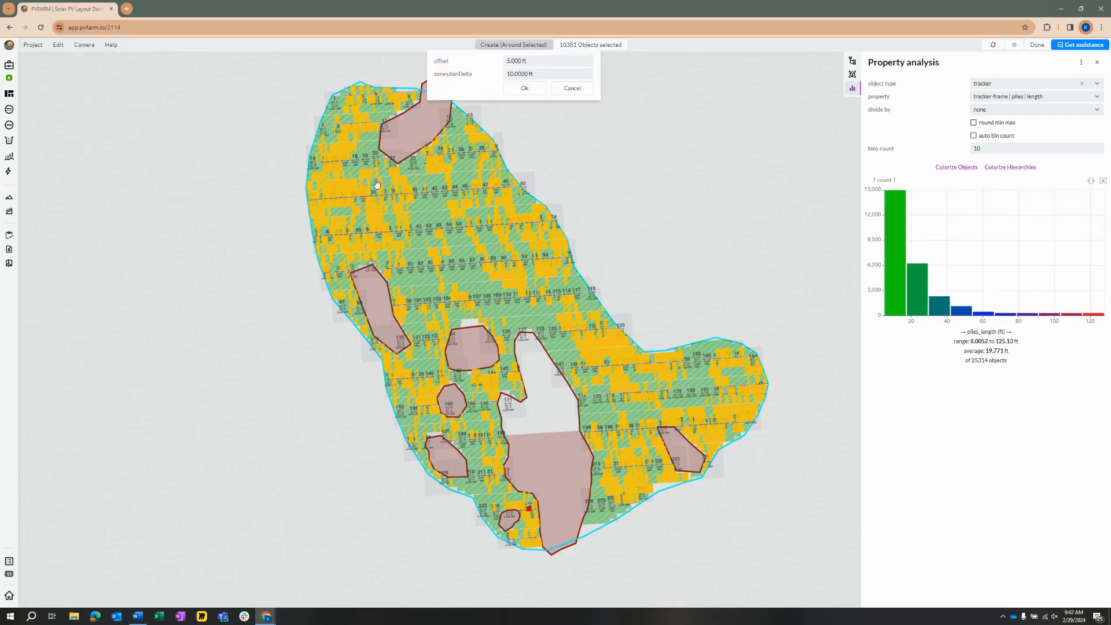
click(526, 91)
Examine how the generated boundaries follow the long-pile trackers around blocks 88 to 114.
scroll(512, 245, up, 10)
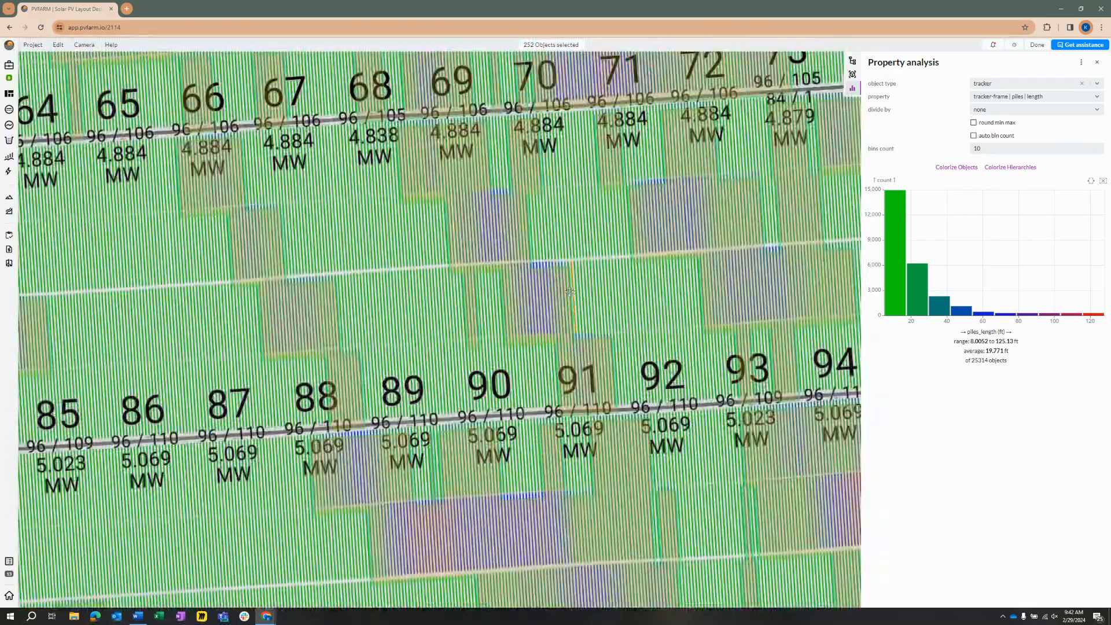
scroll(569, 292, down, 5)
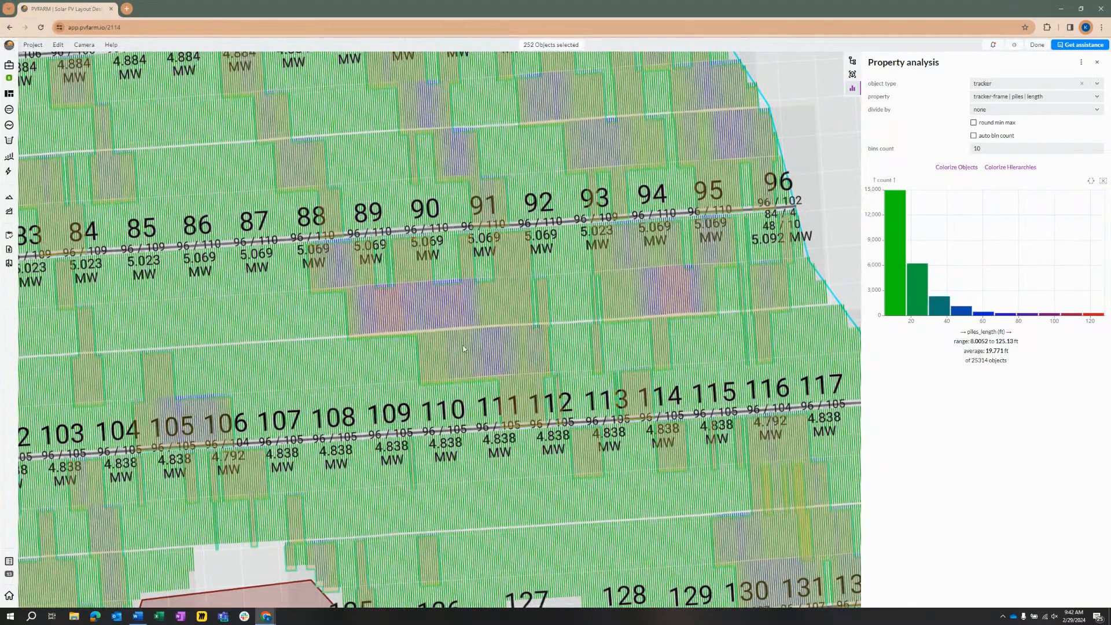
scroll(411, 287, down, 4)
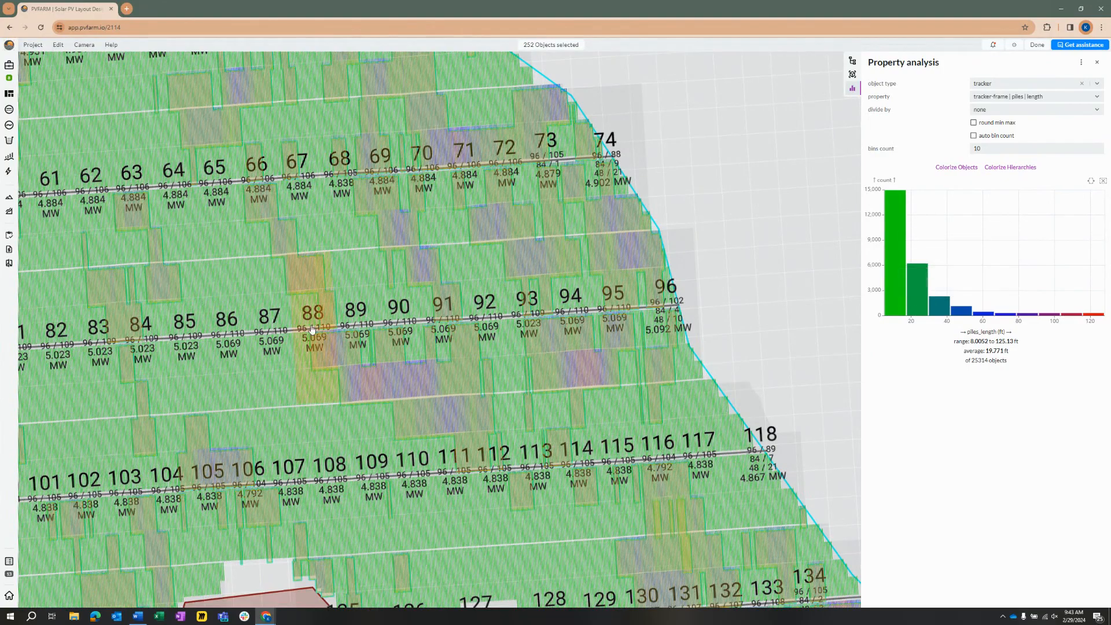
scroll(608, 321, down, 1)
scroll(606, 320, up, 6)
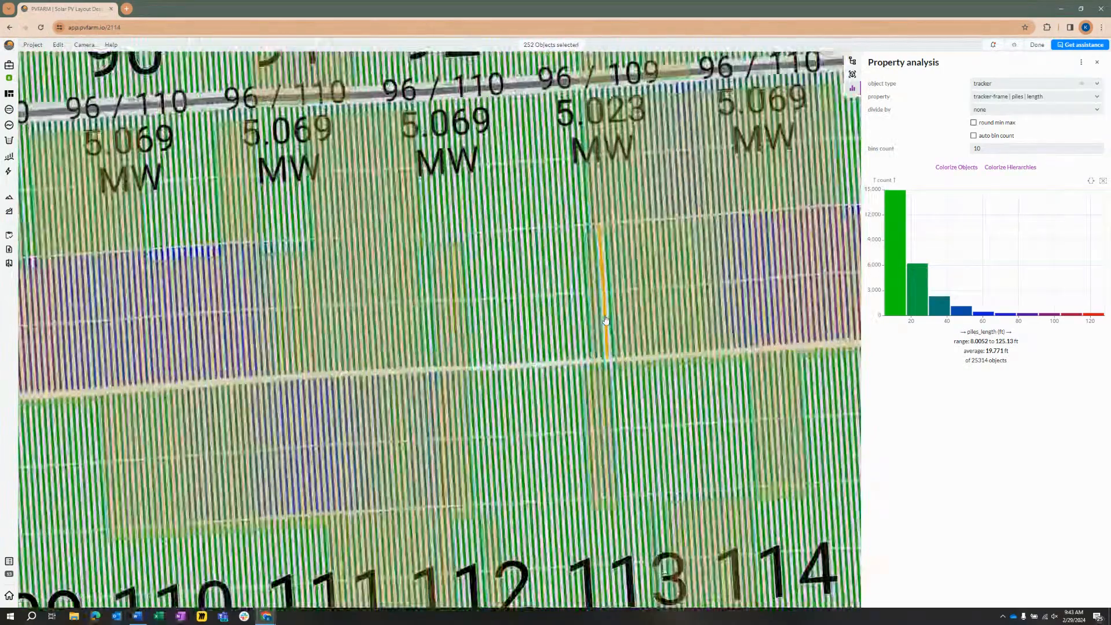
scroll(606, 320, up, 3)
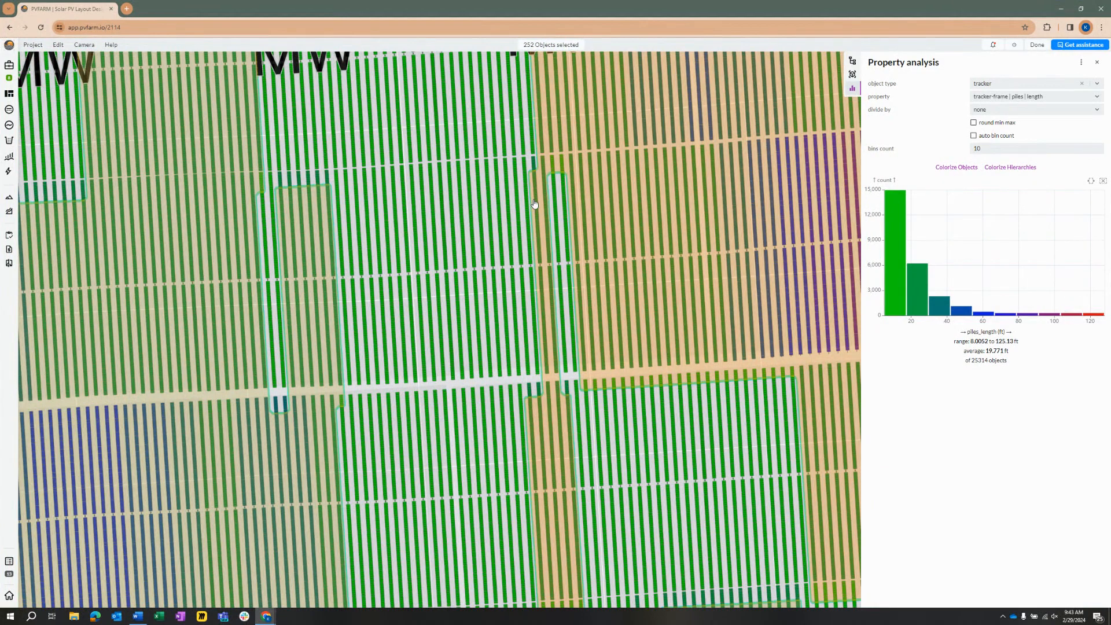
scroll(685, 427, down, 3)
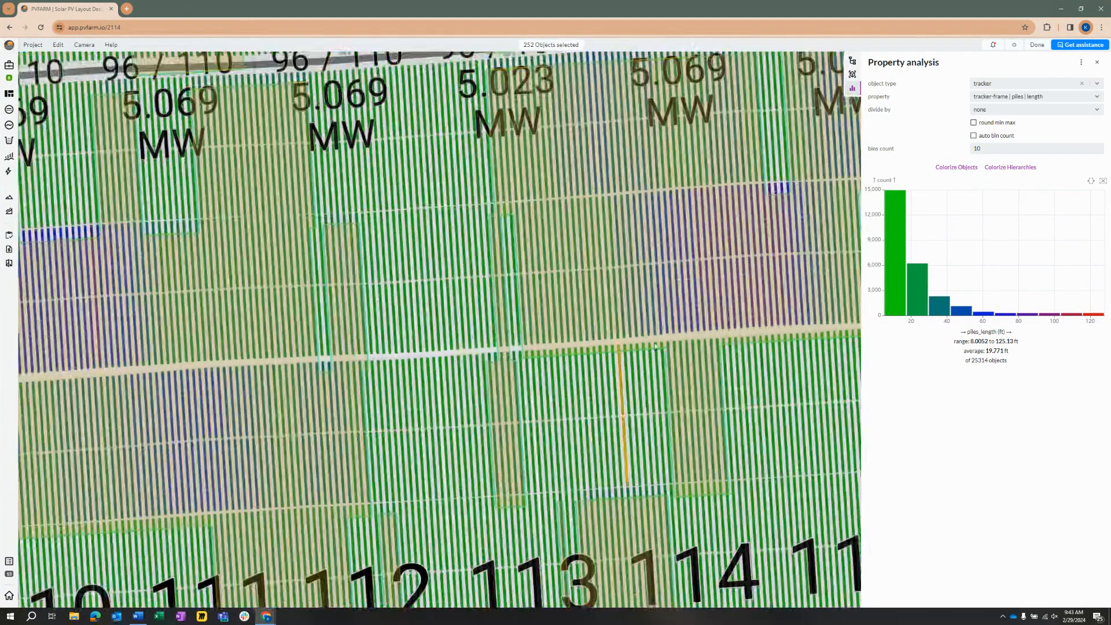
scroll(586, 348, down, 5)
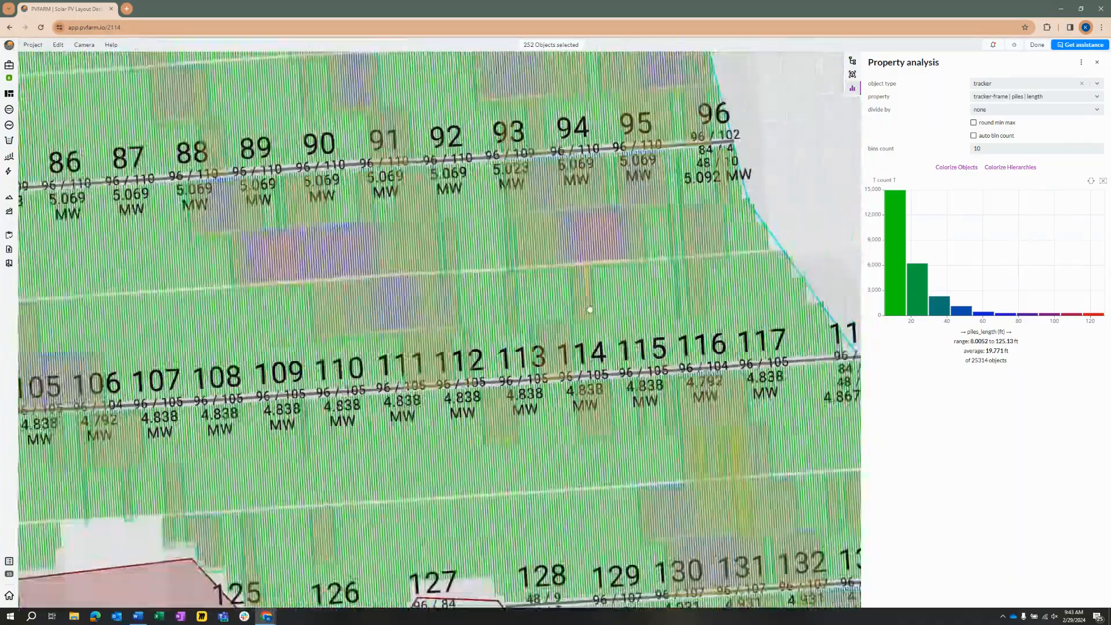
Remove the boundaries generated around the long-pile trackers.
scroll(671, 283, down, 5)
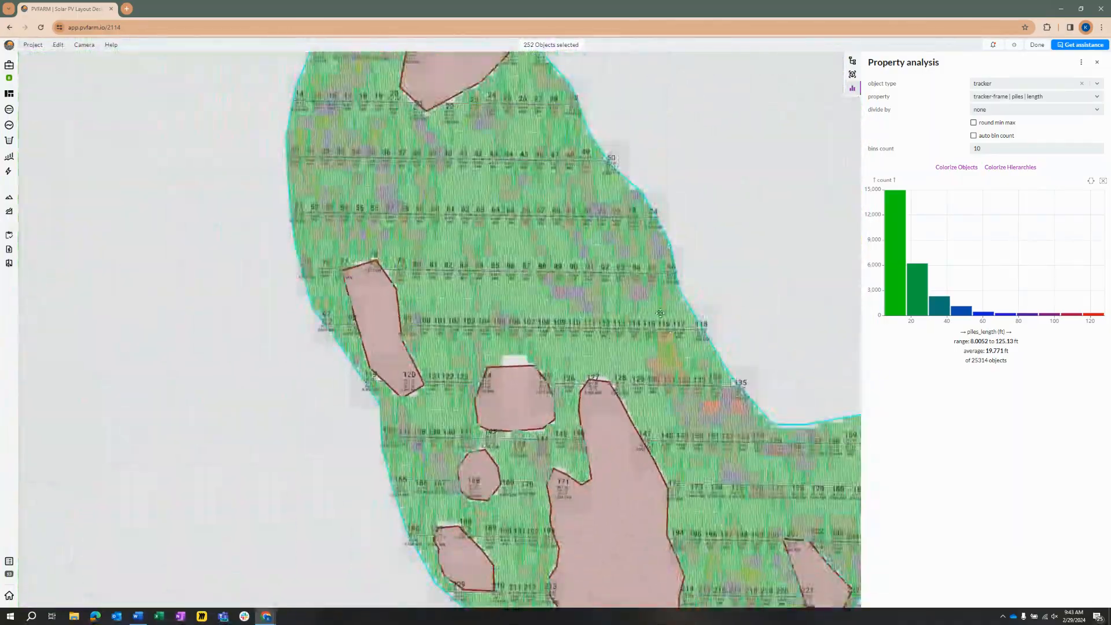
middle_drag(660, 313, 613, 311)
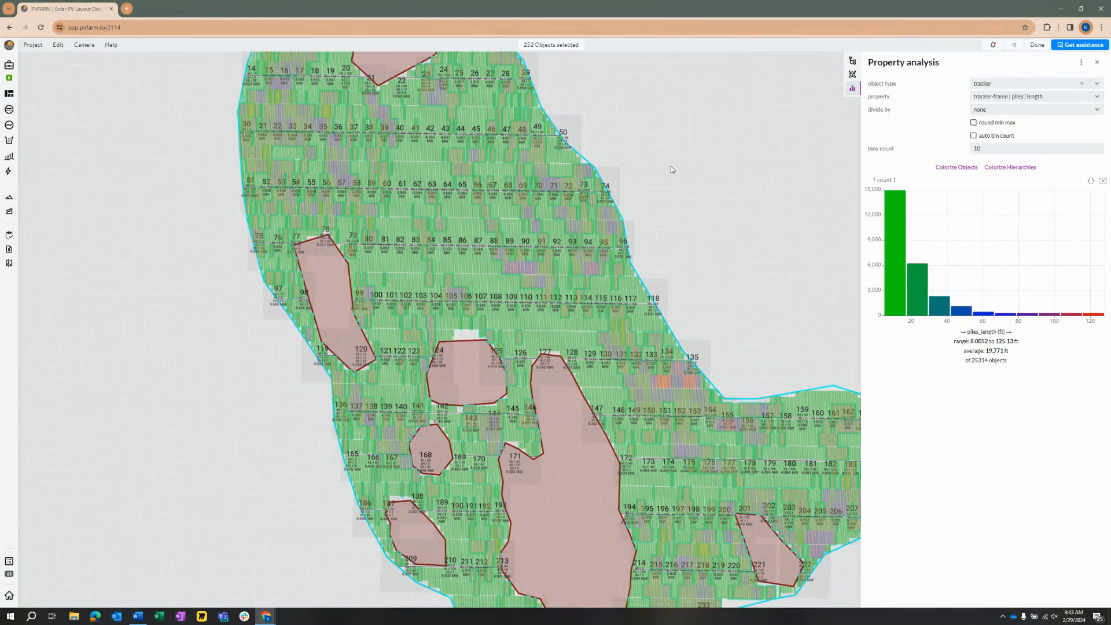
key(m)
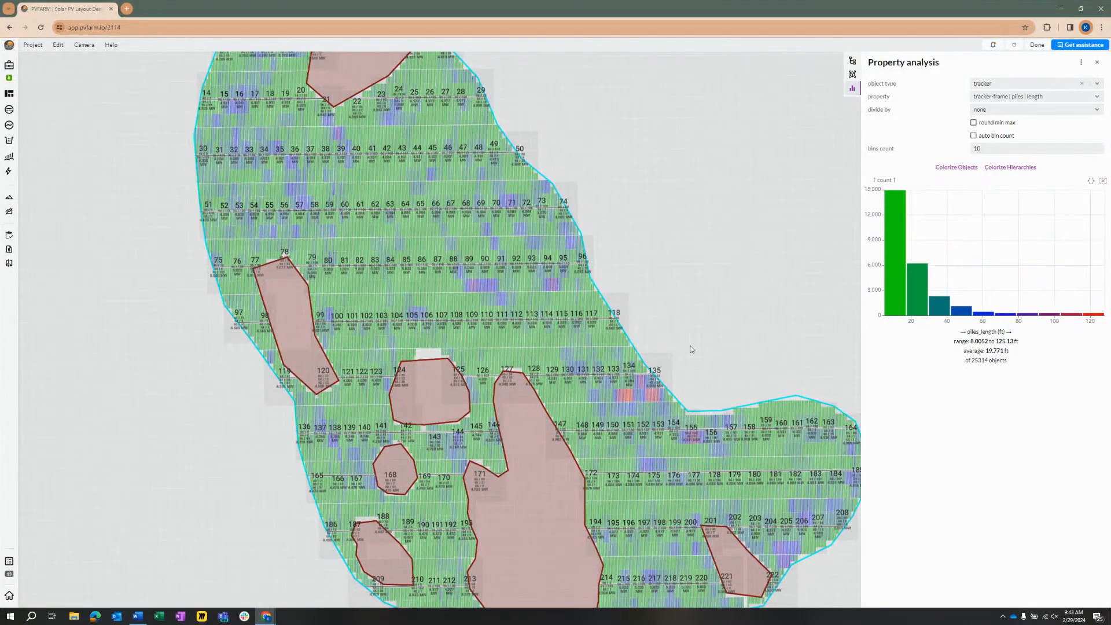
Start a new boundary near the long-pile trackers, drawing its first edge just below the road from block 135 to block 134.
scroll(641, 306, up, 5)
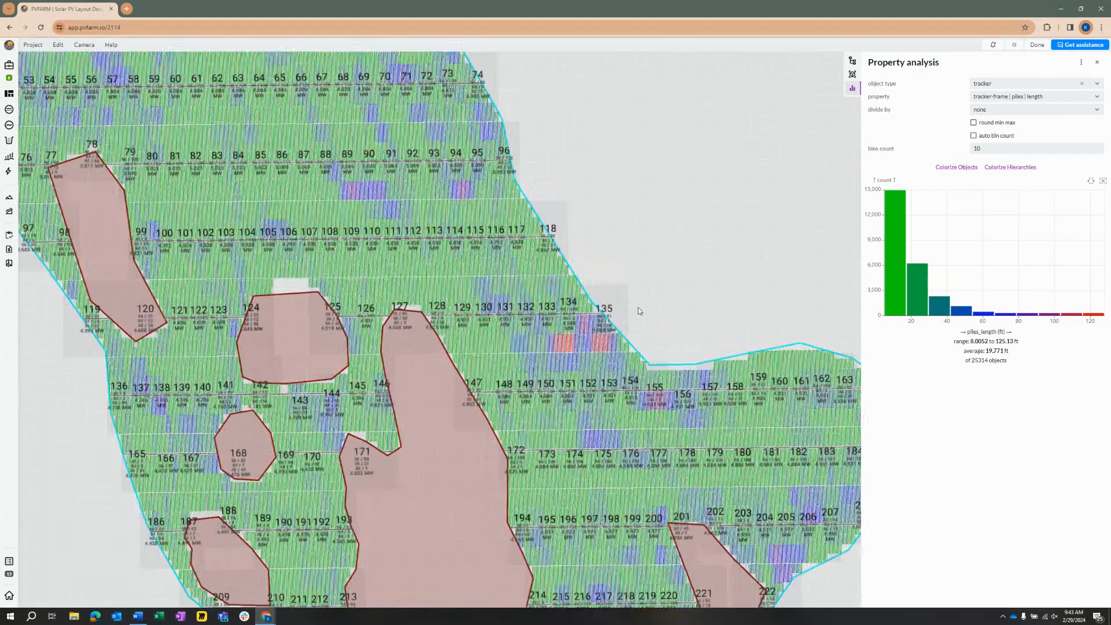
scroll(622, 307, up, 3)
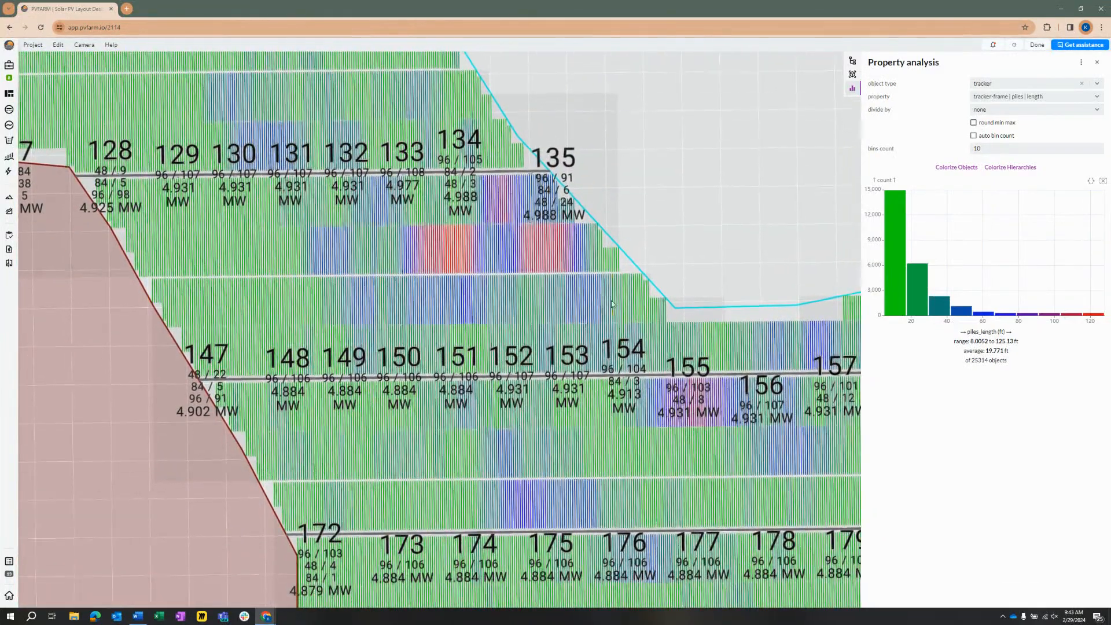
scroll(578, 226, up, 2)
click(57, 45)
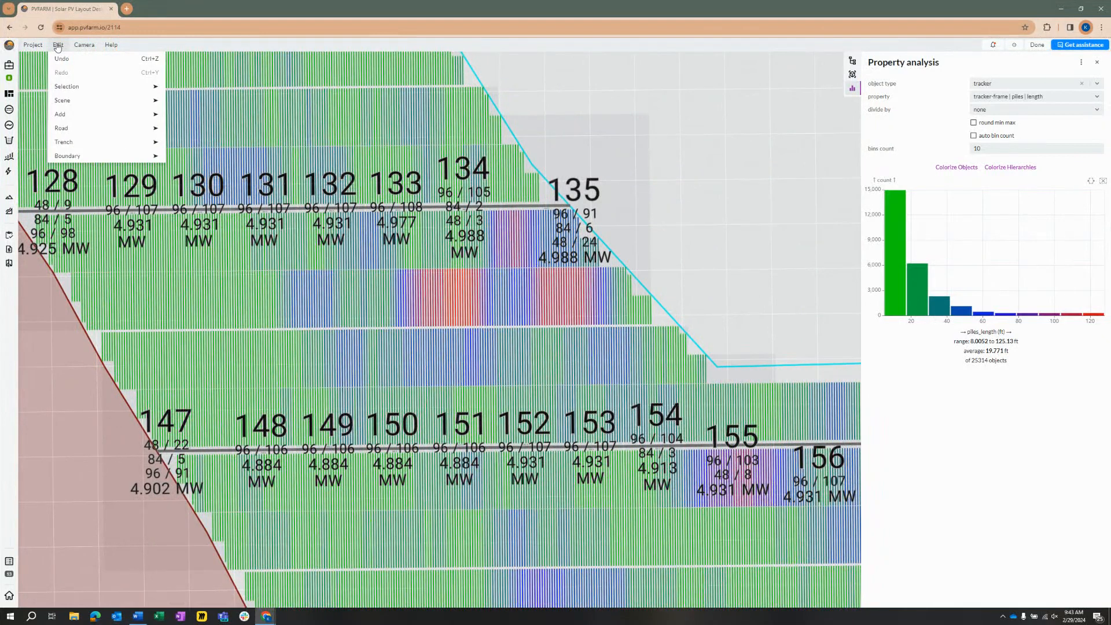
mouse_move(89, 156)
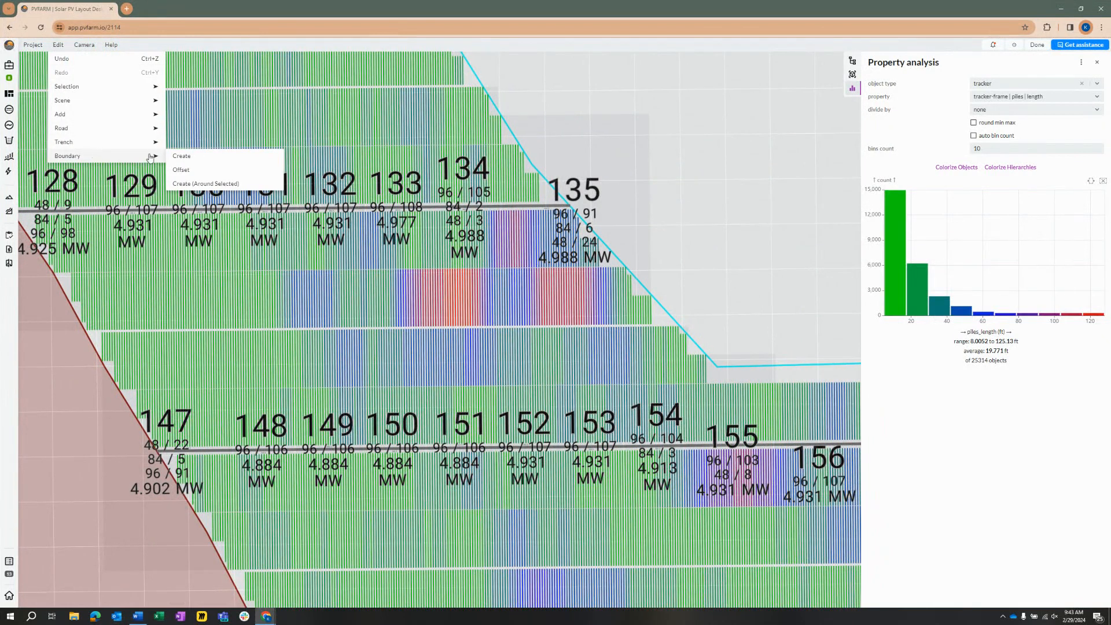
click(198, 157)
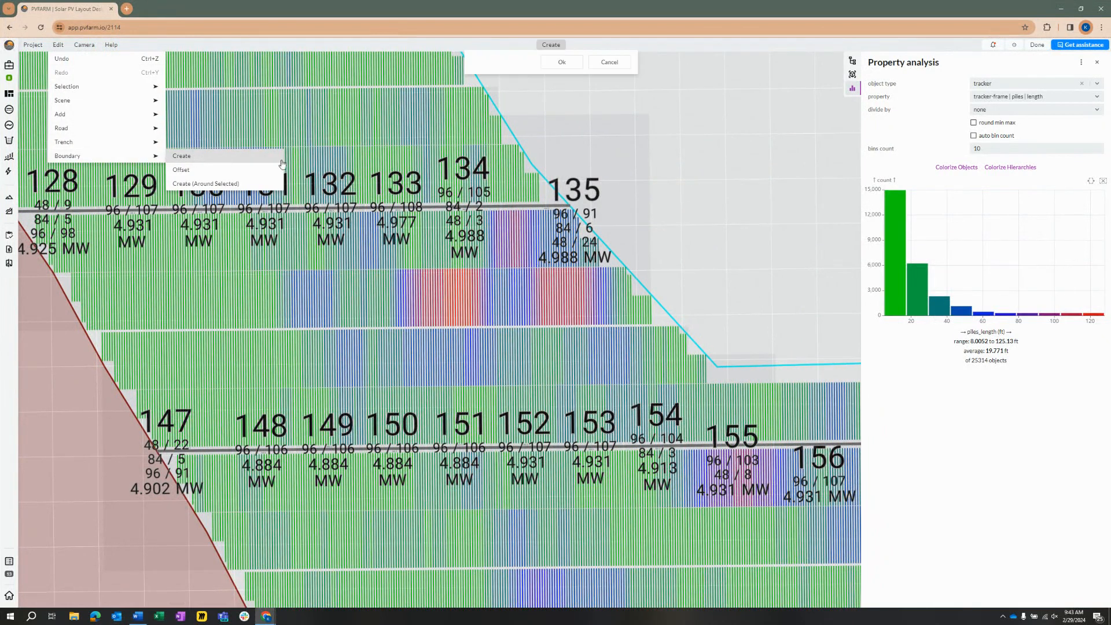
scroll(571, 230, up, 2)
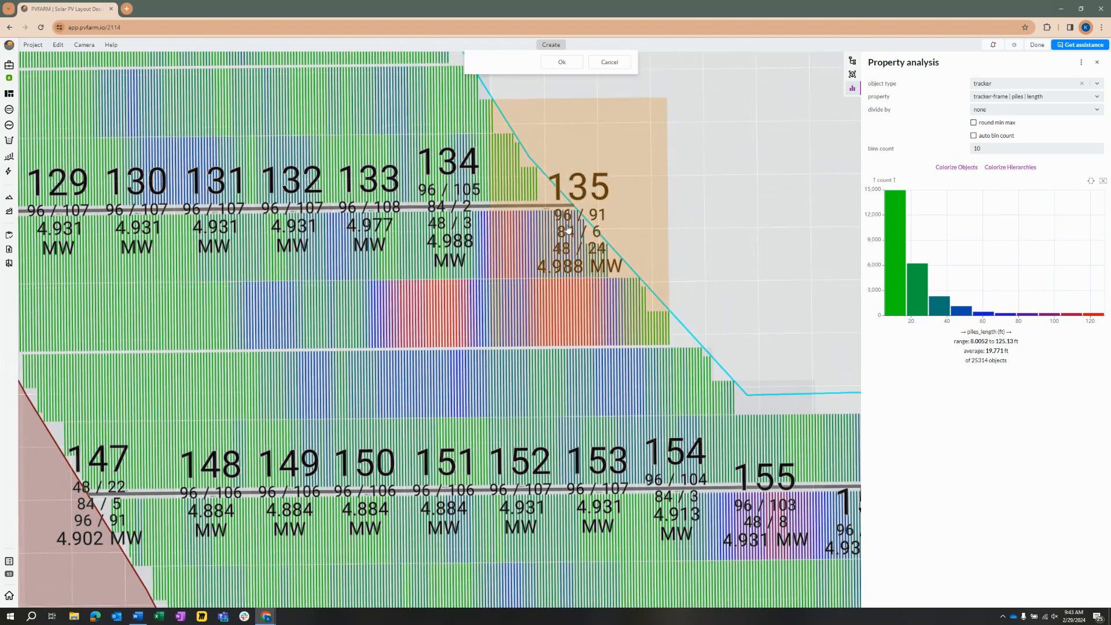
scroll(568, 229, up, 5)
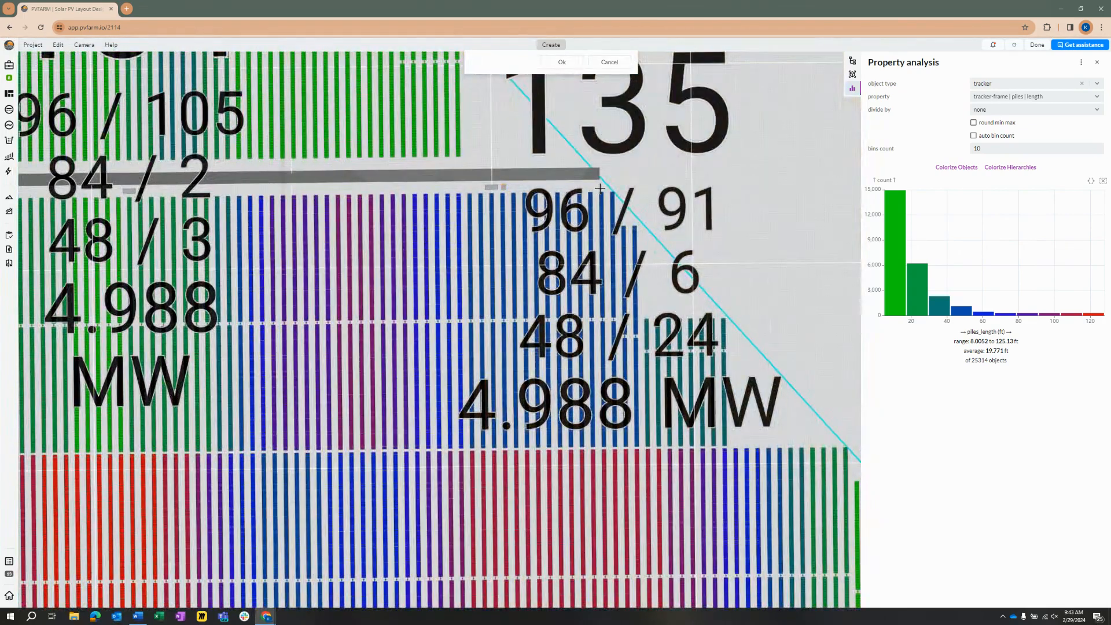
scroll(201, 188, down, 3)
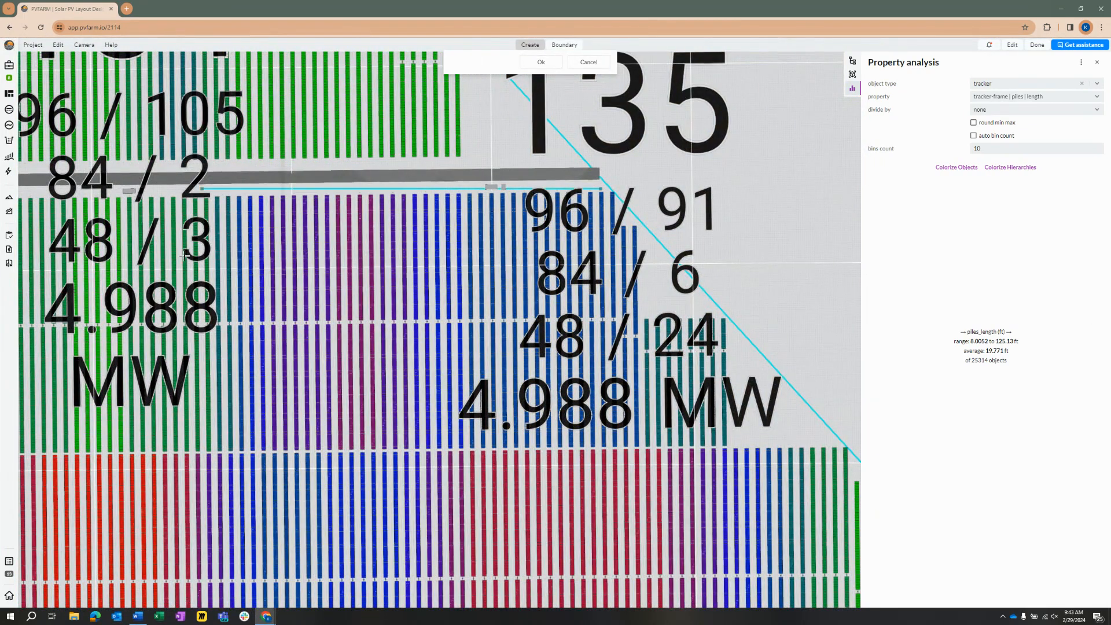
drag(249, 261, 276, 257)
scroll(276, 257, down, 3)
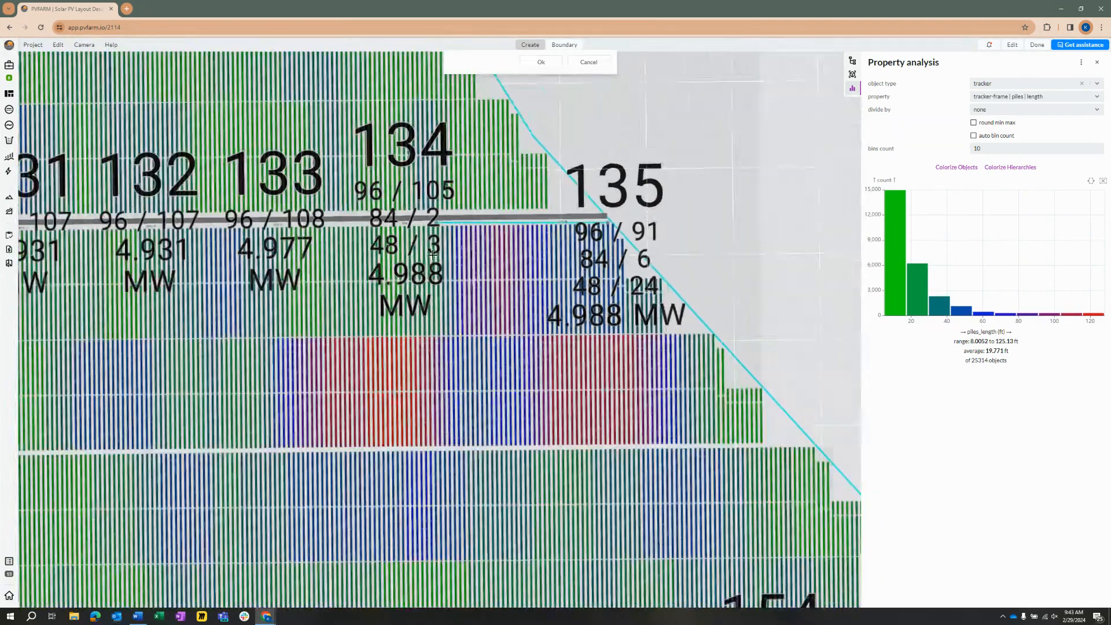
scroll(260, 243, up, 2)
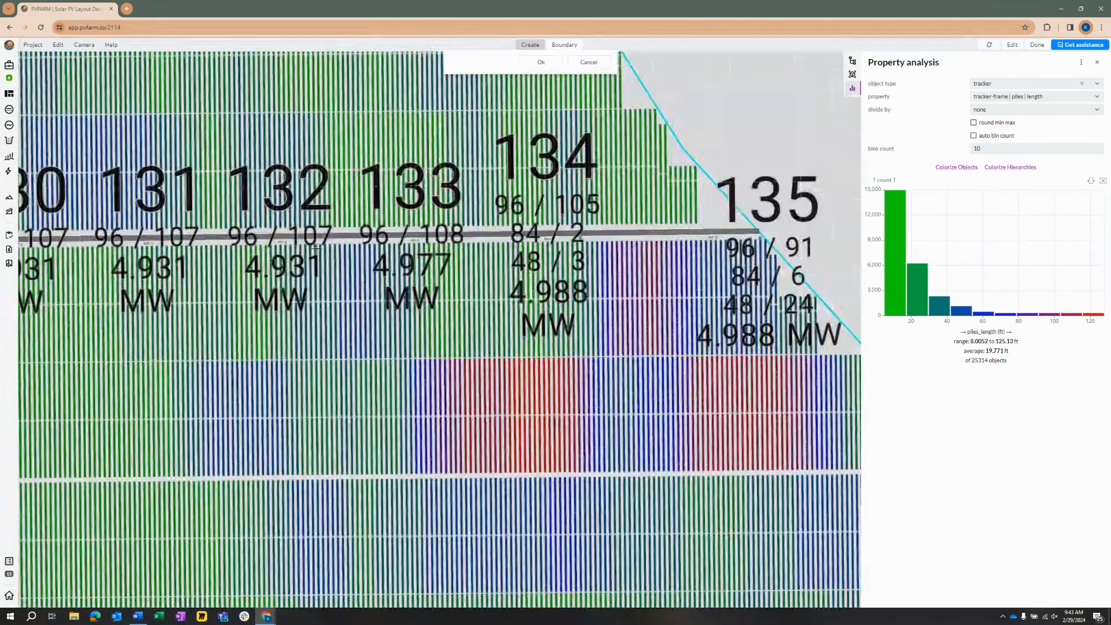
Extend the boundary along the road to block 132 and up to the tracker row line above blocks 131 and 130.
click(267, 242)
drag(285, 229, 518, 296)
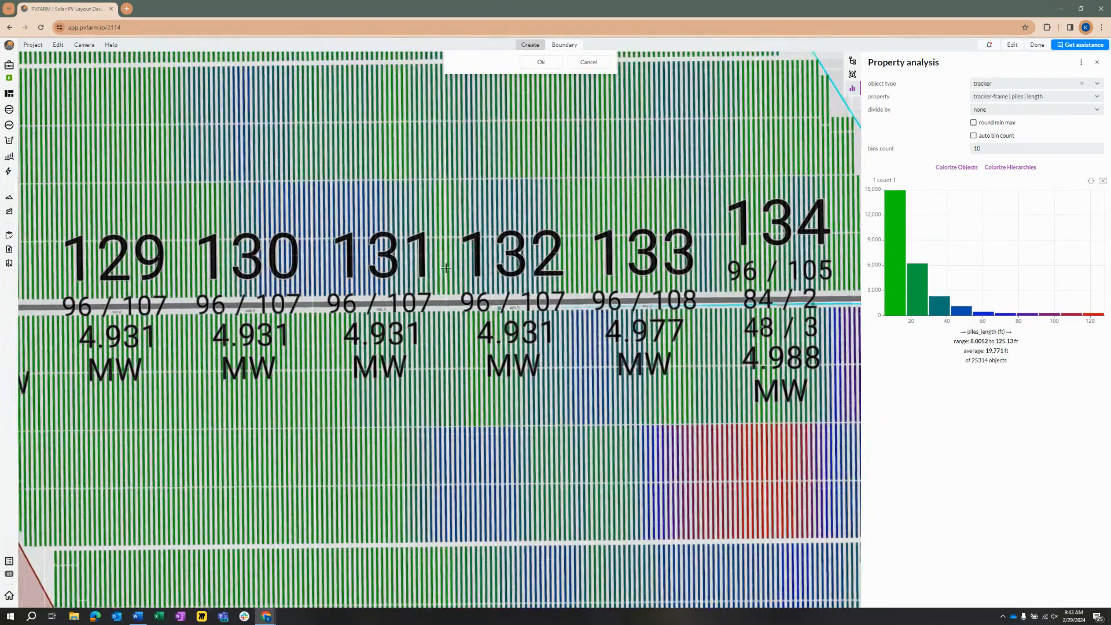
click(415, 180)
drag(251, 173, 361, 237)
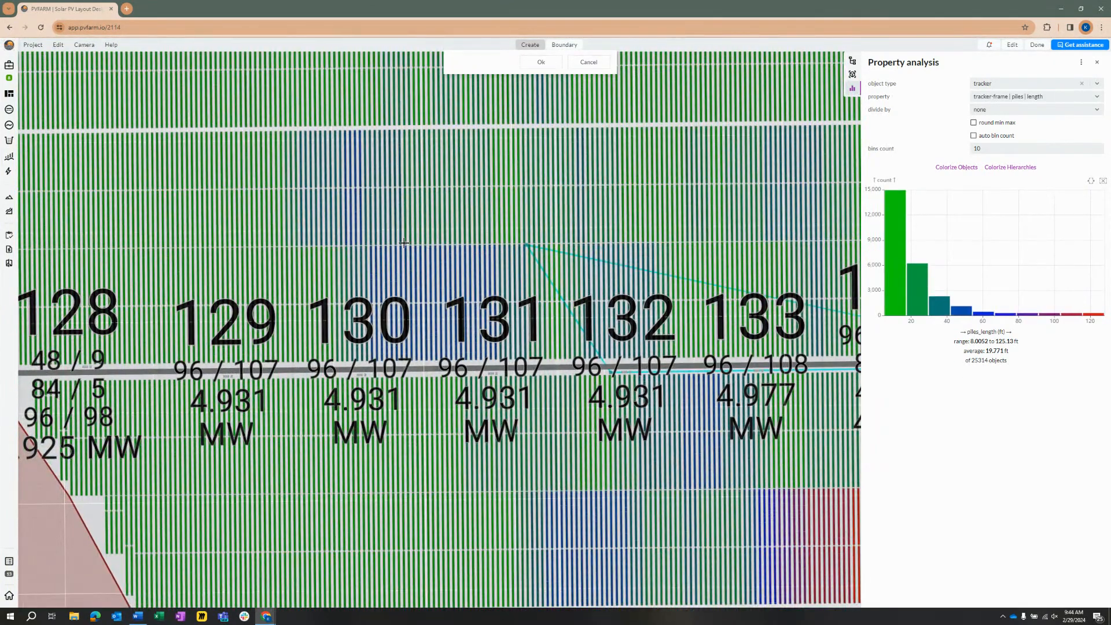
scroll(398, 116, up, 2)
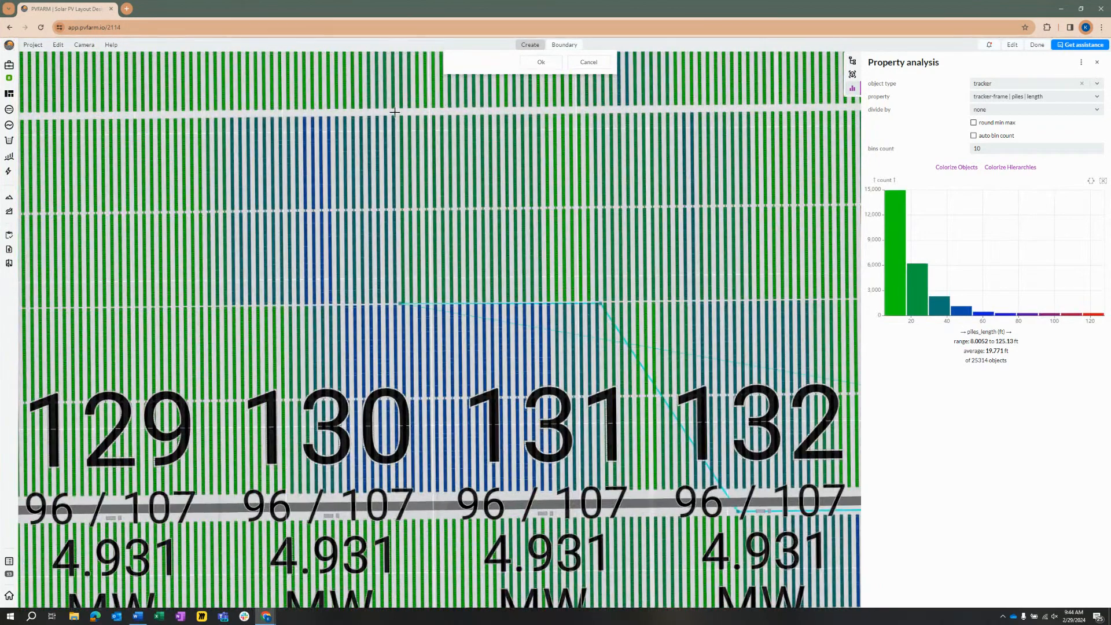
Trace the boundary around the upper group of blue trackers above block 130 and back down to the road.
click(397, 114)
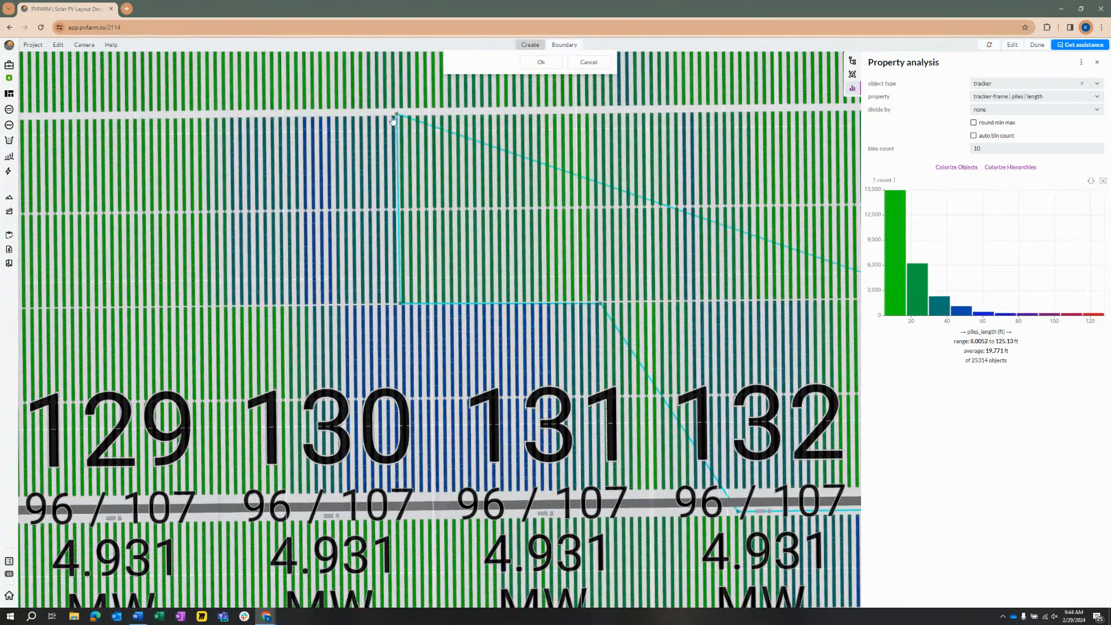
click(204, 116)
click(206, 305)
click(288, 493)
Continue the boundary from the road below block 130 in steps around the long-pile trackers, down to blocks 149 through 154.
scroll(288, 493, down, 3)
middle_drag(553, 493, 548, 276)
scroll(478, 290, up, 3)
middle_drag(635, 305, 549, 306)
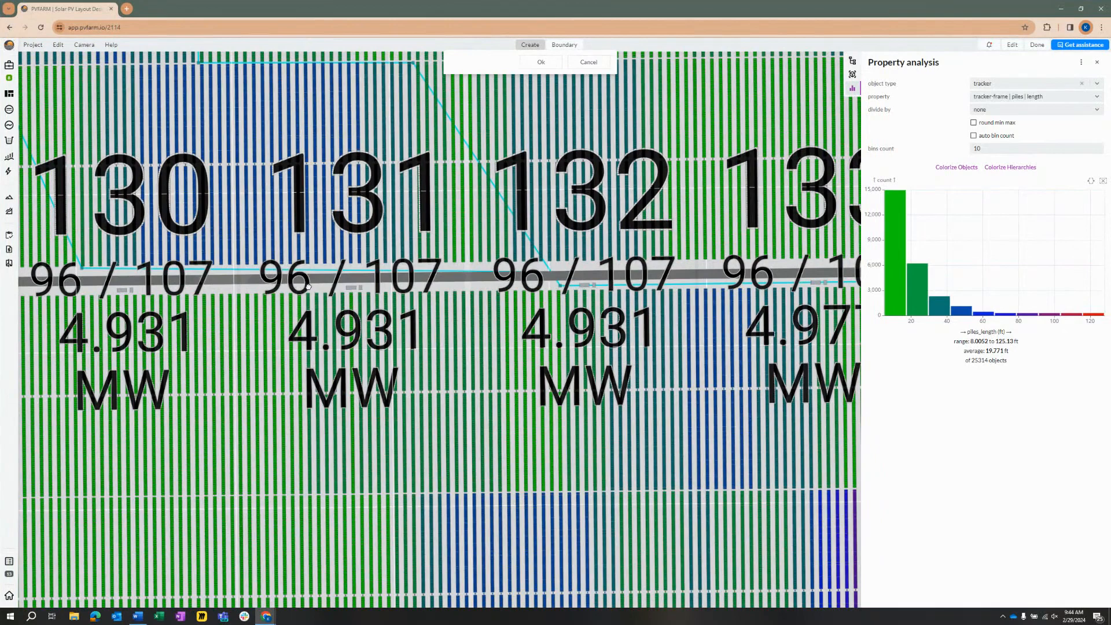
scroll(311, 412, down, 3)
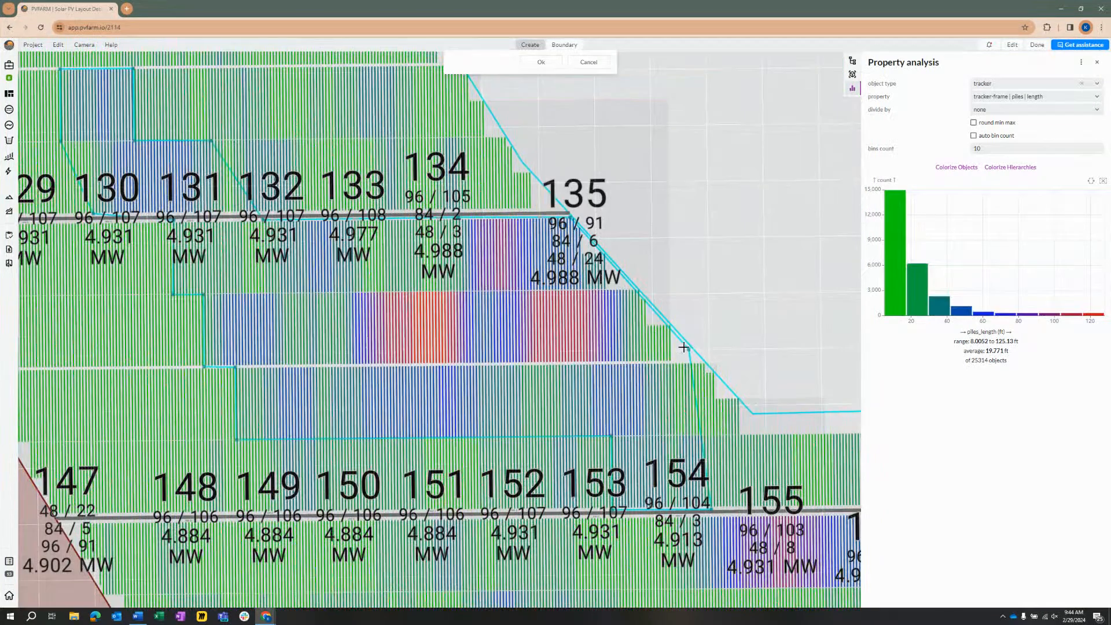
Move the boundary corner at block 132 back to the road directly below the corner above block 131, and finish the boundary.
middle_drag(261, 223, 550, 401)
scroll(460, 340, up, 4)
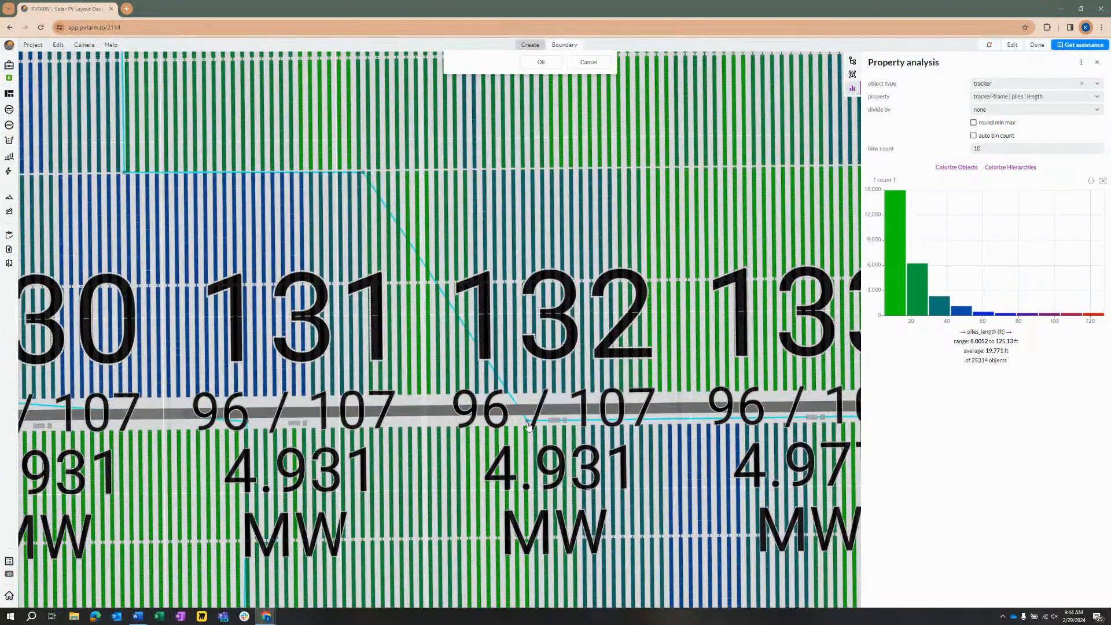
drag(526, 421, 390, 415)
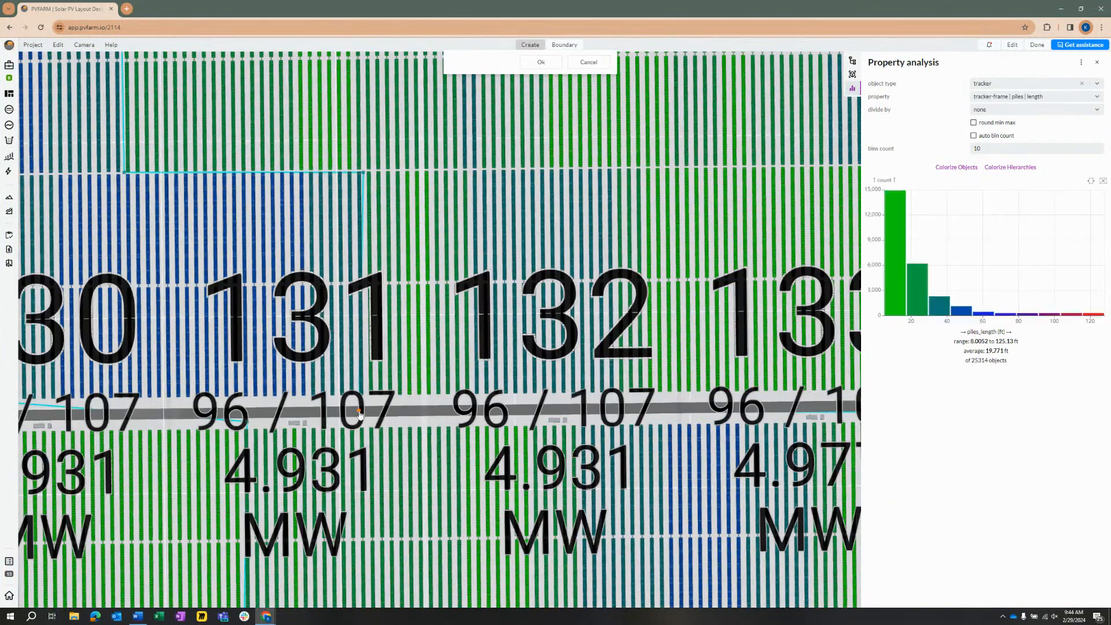
scroll(450, 362, down, 2)
scroll(449, 363, down, 3)
middle_drag(543, 440, 430, 346)
scroll(430, 346, down, 1)
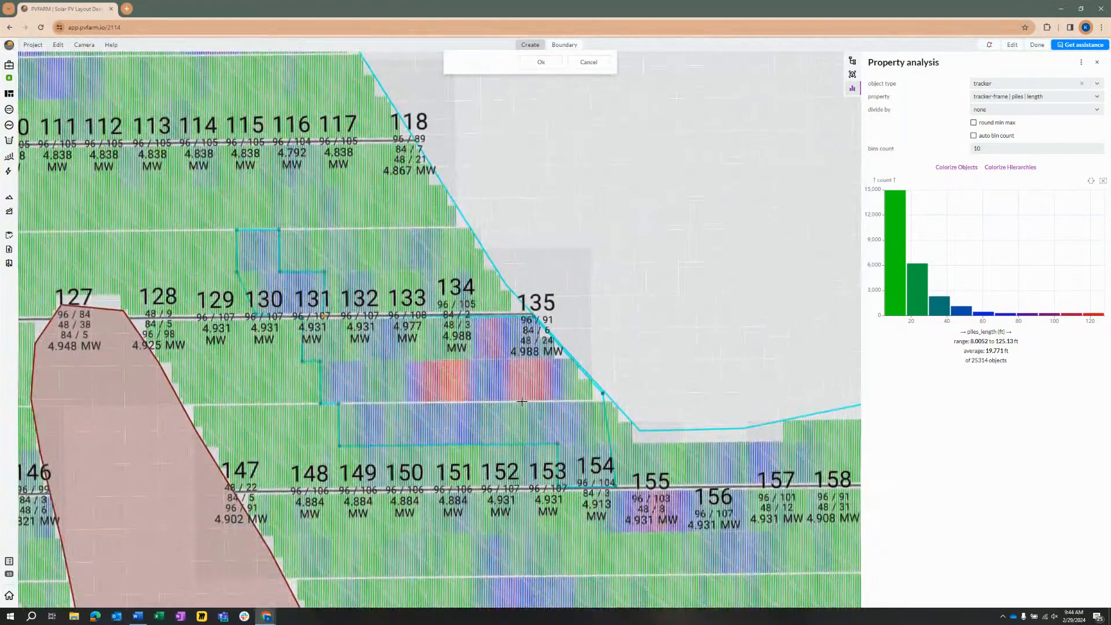
middle_drag(556, 406, 574, 420)
scroll(574, 420, down, 1)
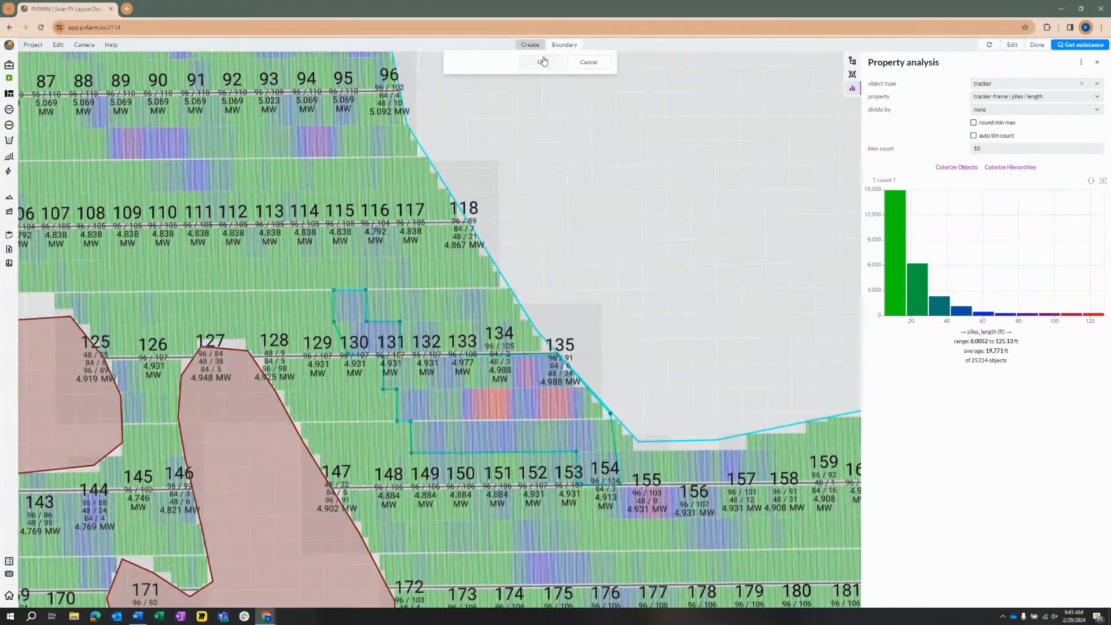
click(542, 61)
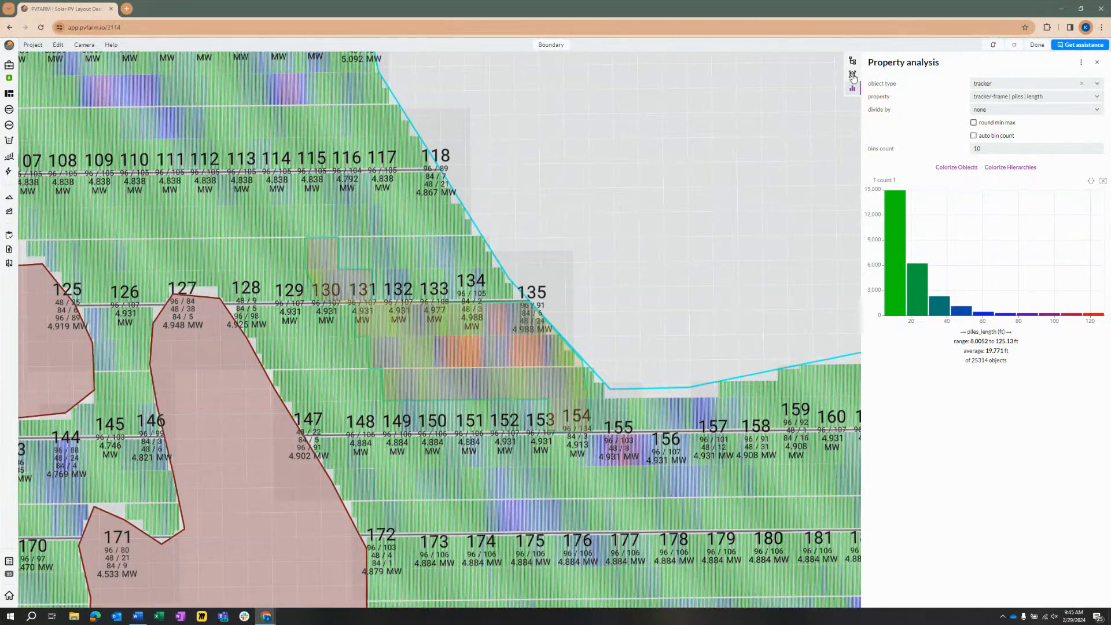
Set the new boundary's type to exclude and its color tint to red.
click(852, 75)
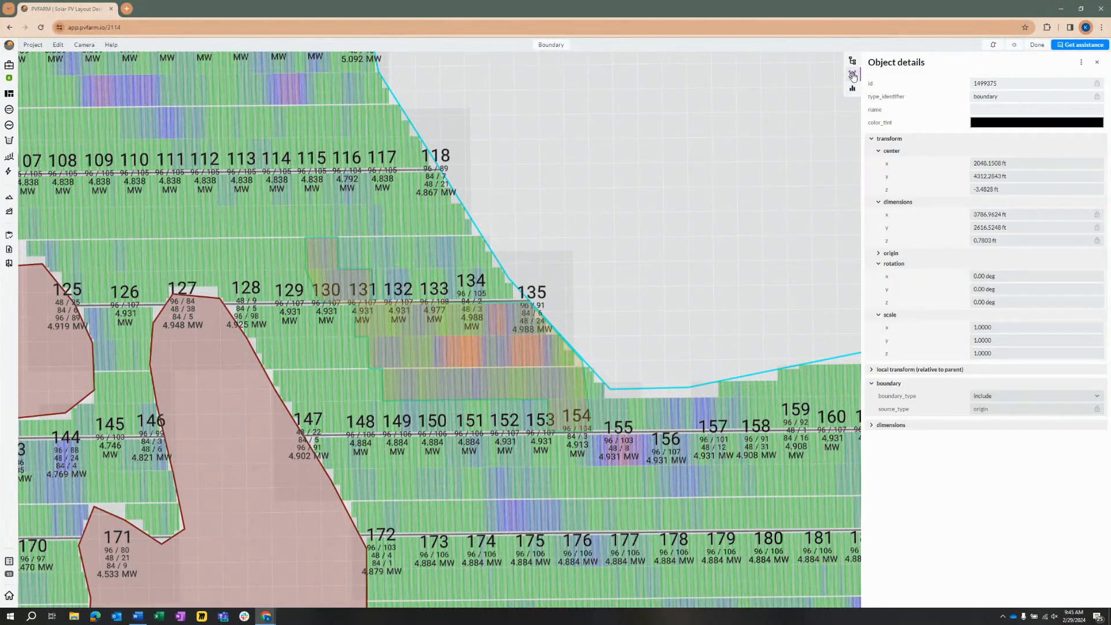
click(996, 397)
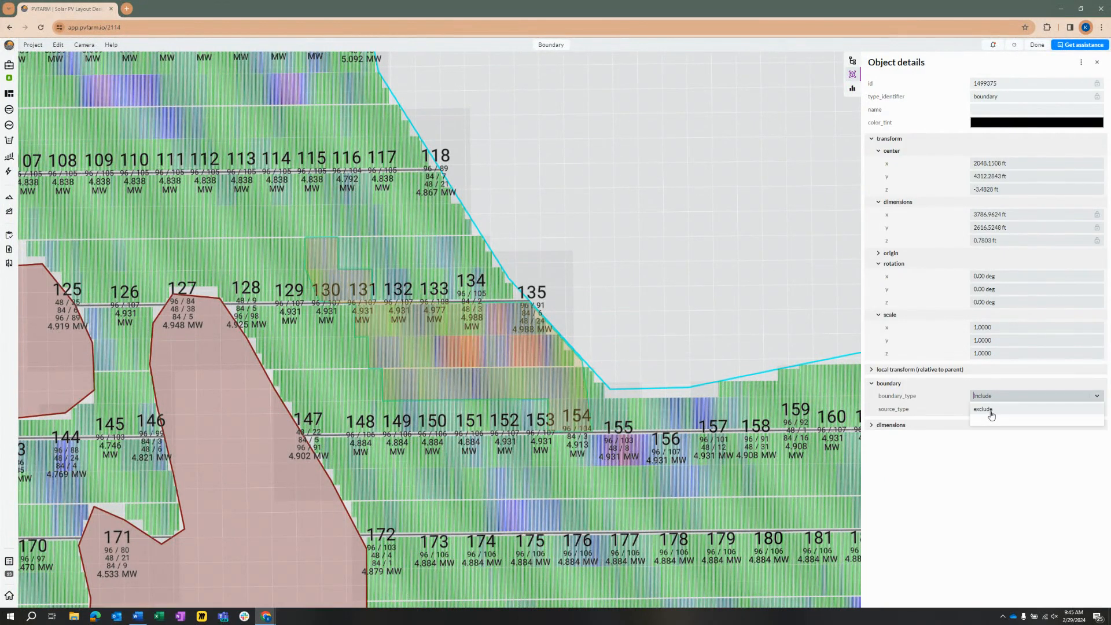
click(984, 409)
click(1064, 123)
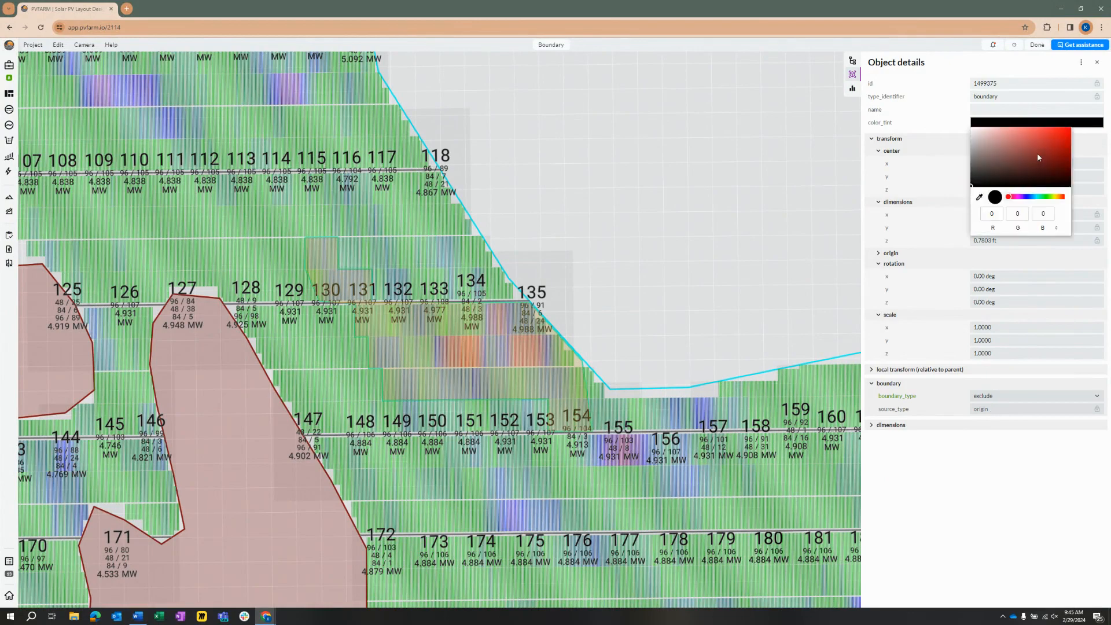
click(1070, 128)
scroll(745, 265, down, 2)
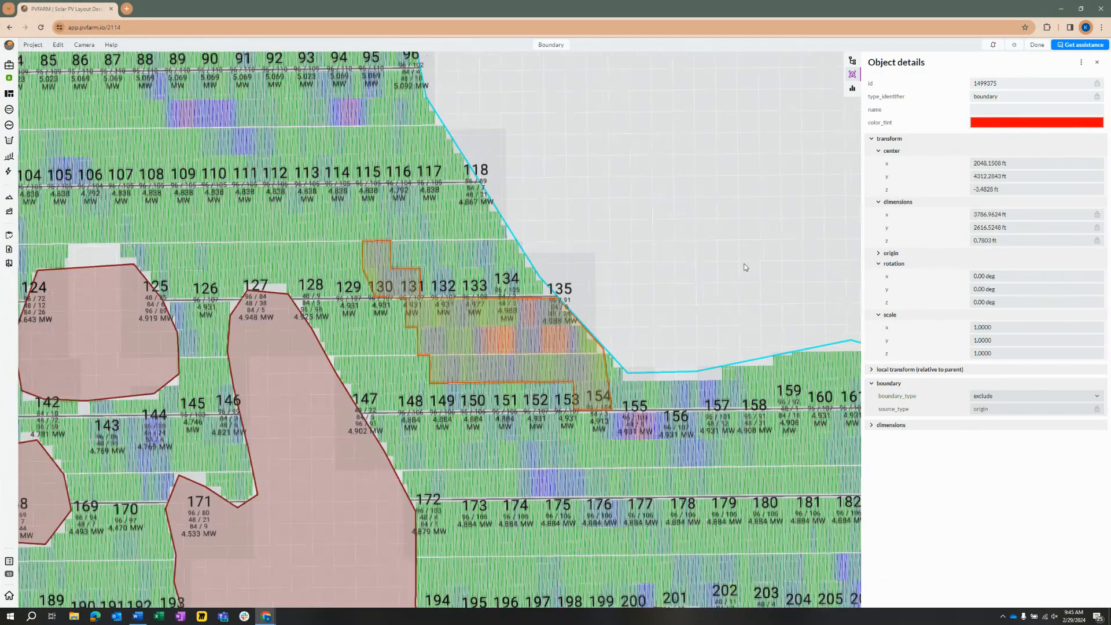
scroll(652, 265, up, 2)
scroll(582, 295, down, 1)
scroll(590, 290, down, 4)
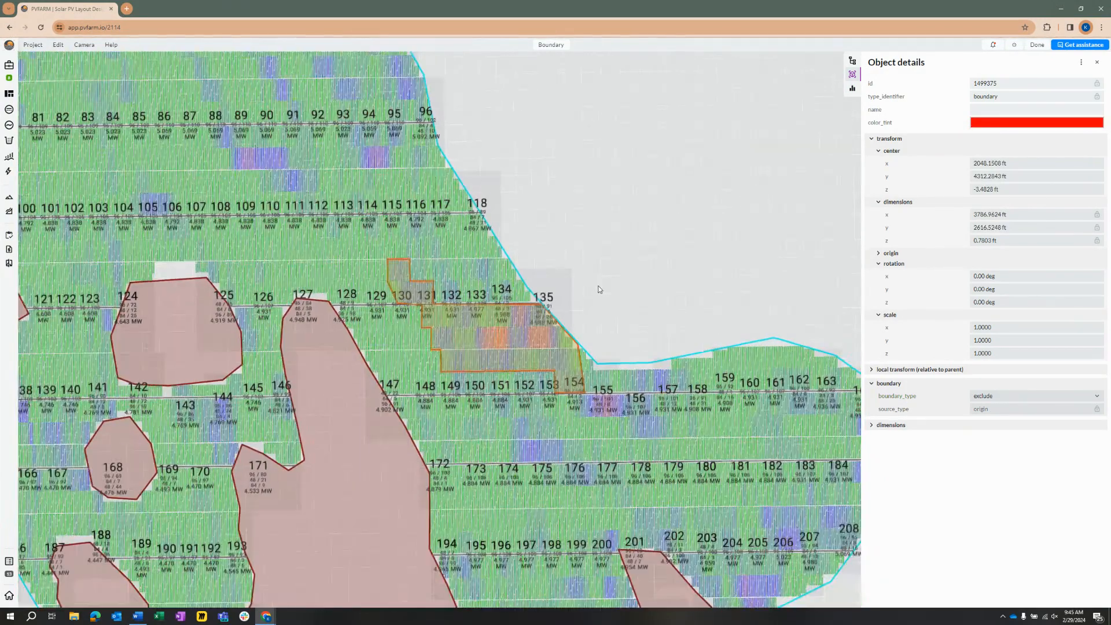
click(593, 266)
Examine the exclusion boundaries around long-pile trackers across the whole site, including the area near blocks 201 to 222.
middle_drag(583, 244, 627, 268)
middle_drag(603, 193, 657, 274)
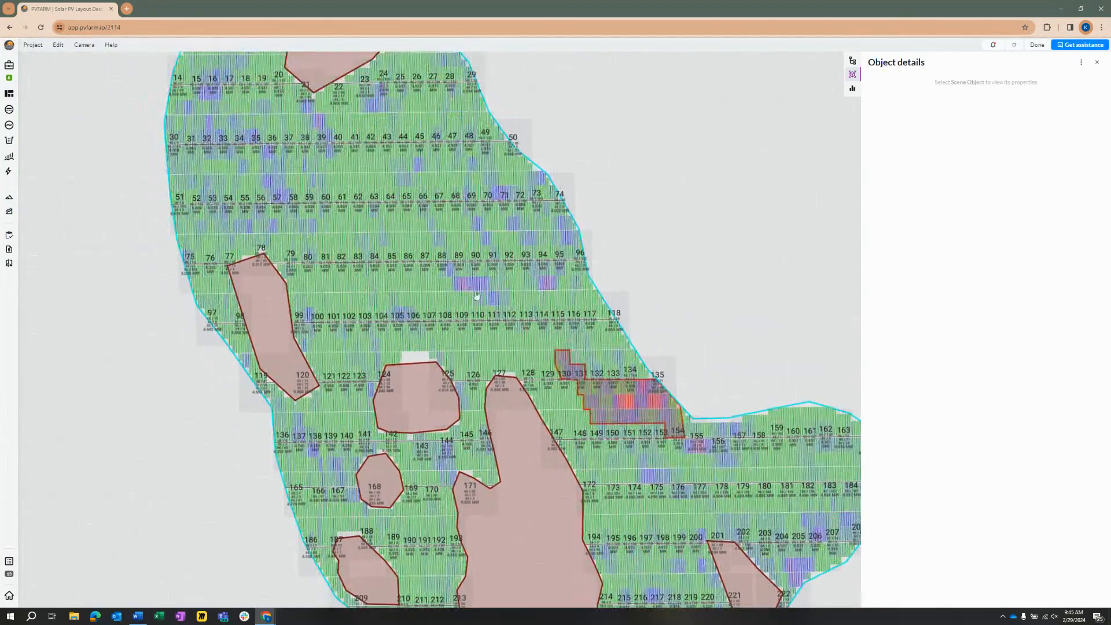
scroll(585, 211, down, 1)
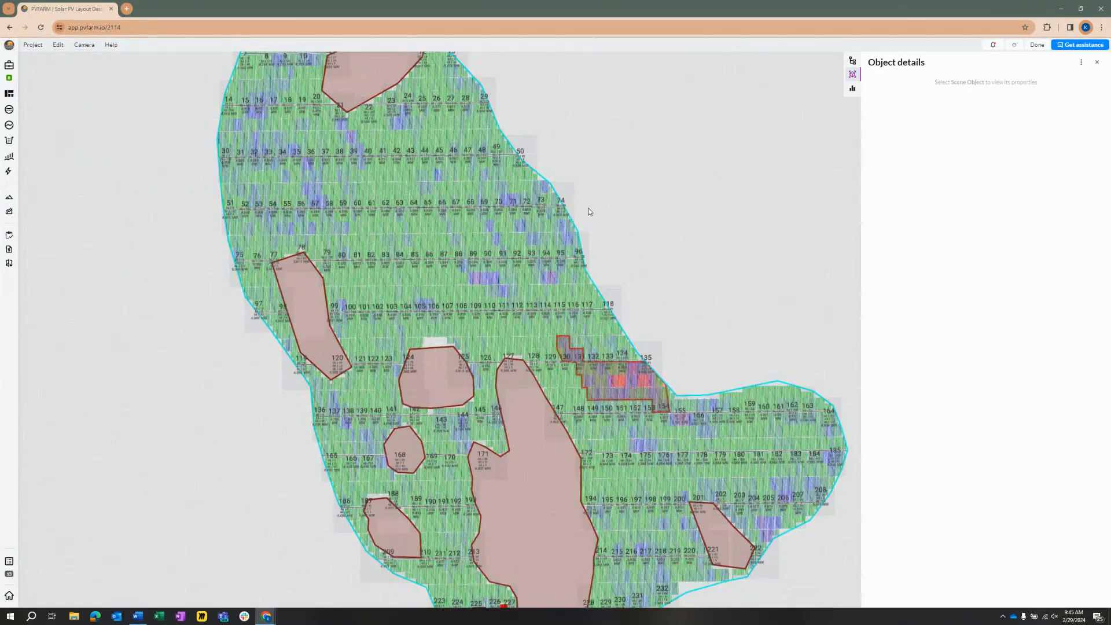
middle_drag(588, 209, 657, 319)
scroll(549, 278, down, 2)
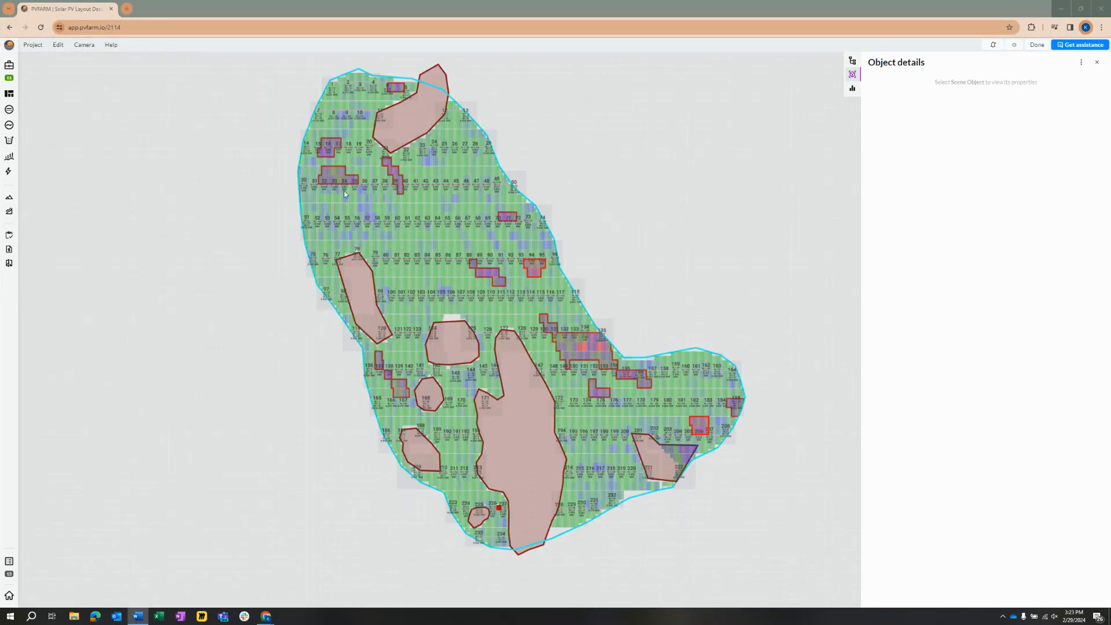
scroll(635, 181, up, 3)
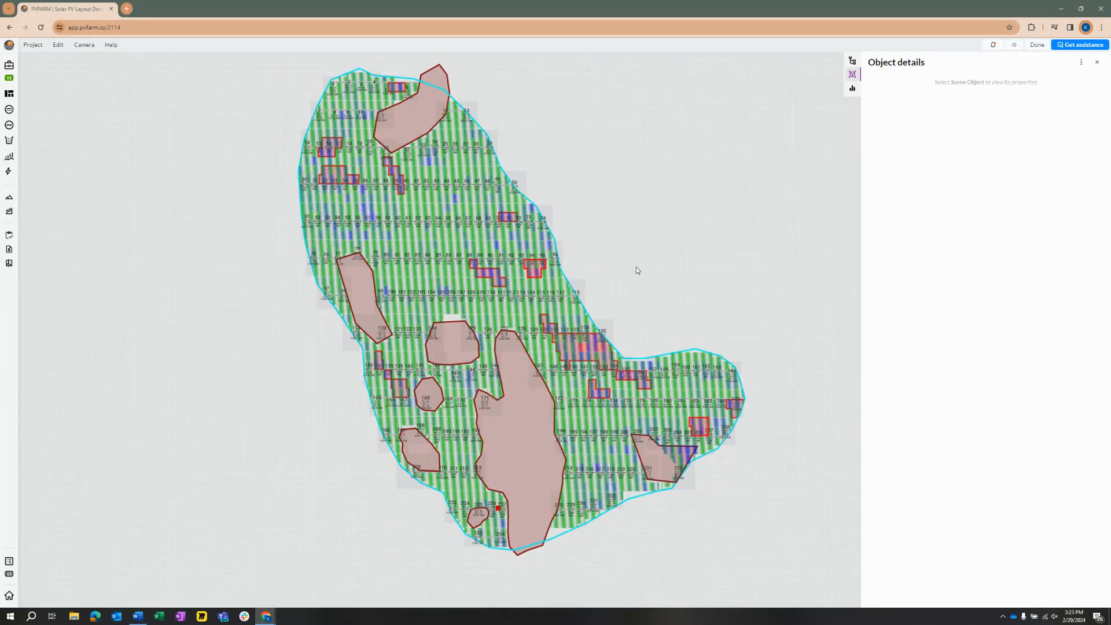
scroll(609, 258, up, 1)
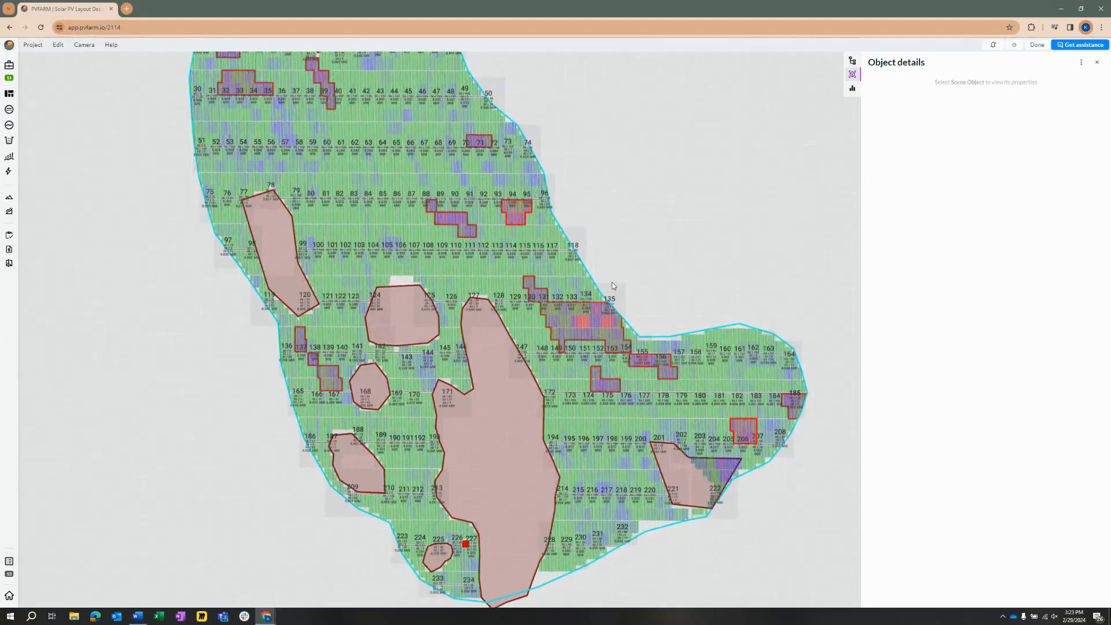
scroll(555, 443, up, 5)
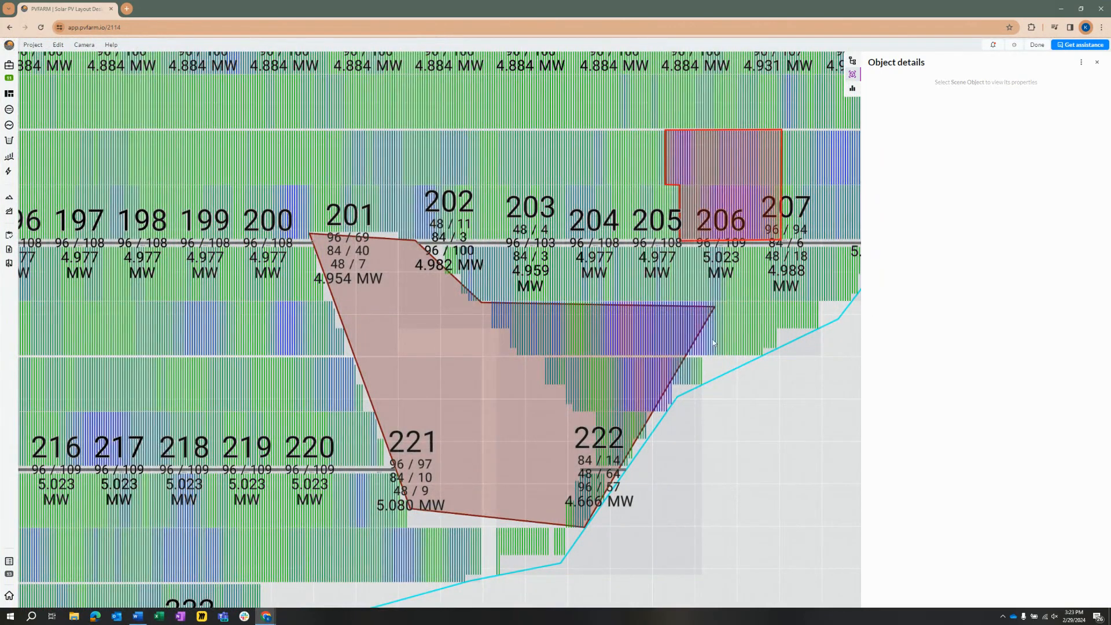
scroll(604, 519, down, 5)
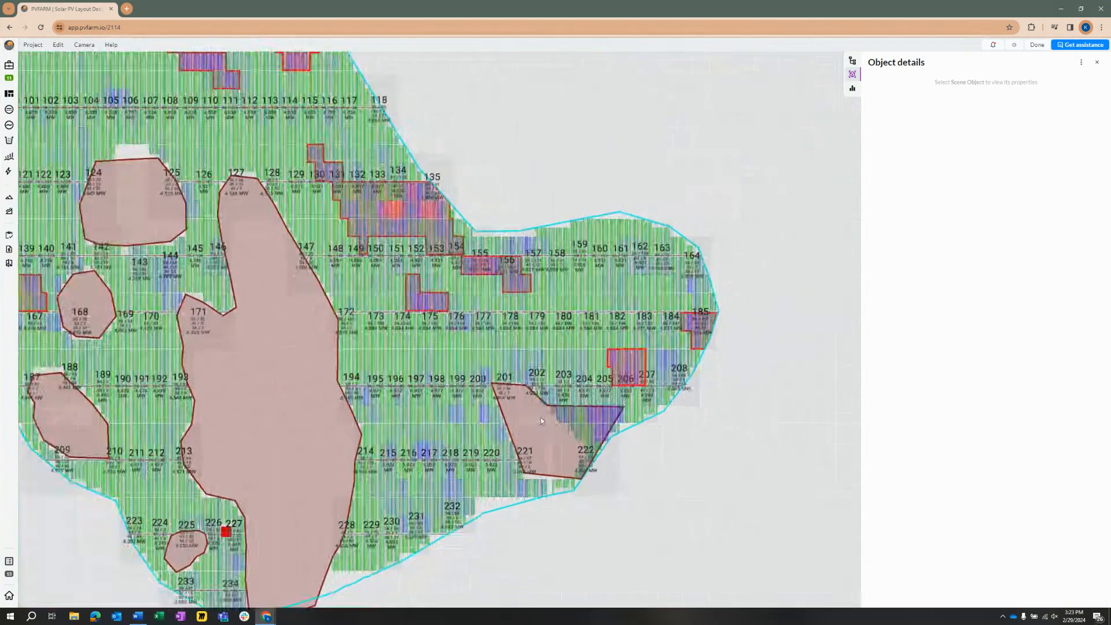
scroll(436, 316, down, 3)
middle_drag(370, 241, 483, 331)
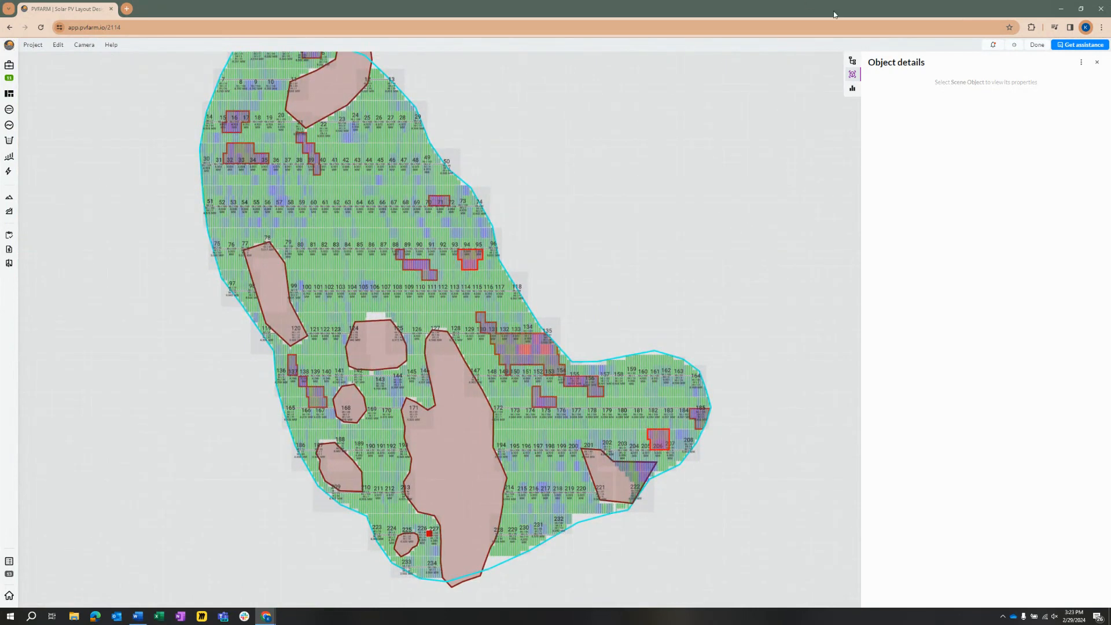
Select all objects inside boundaries boundary_1556299 through boundary_1556312 and delete them.
click(853, 61)
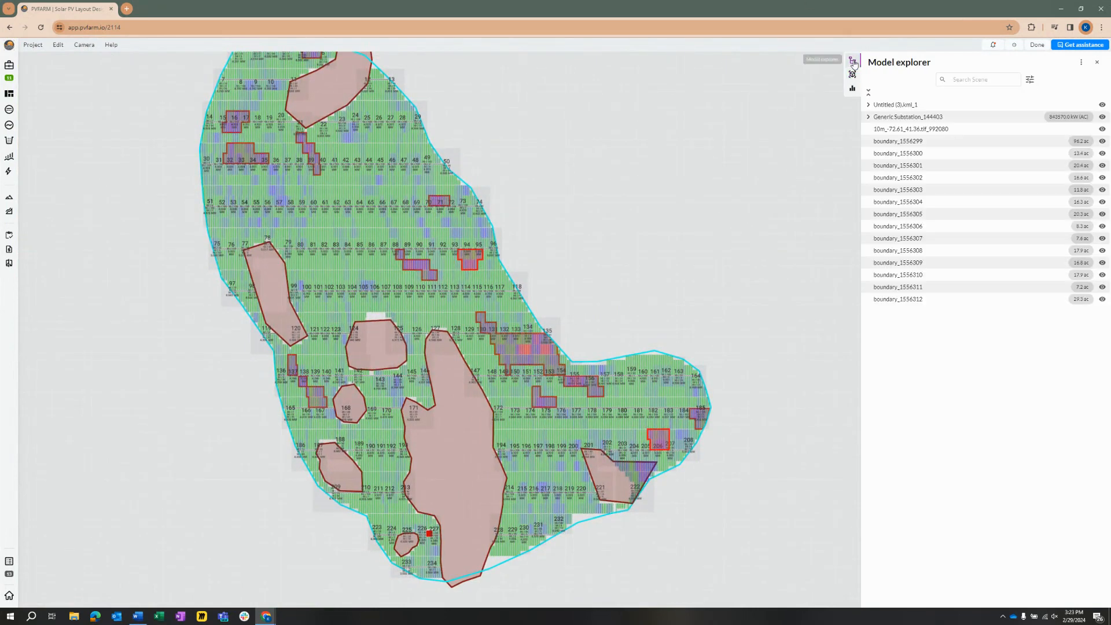
click(912, 142)
shift+click(902, 299)
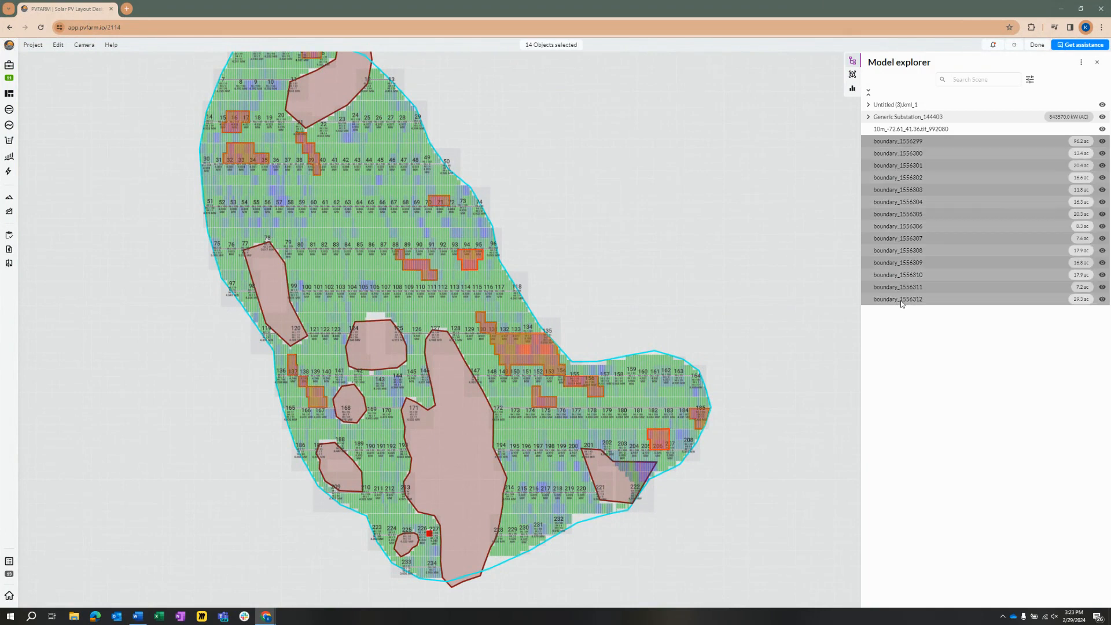
click(31, 45)
mouse_move(74, 91)
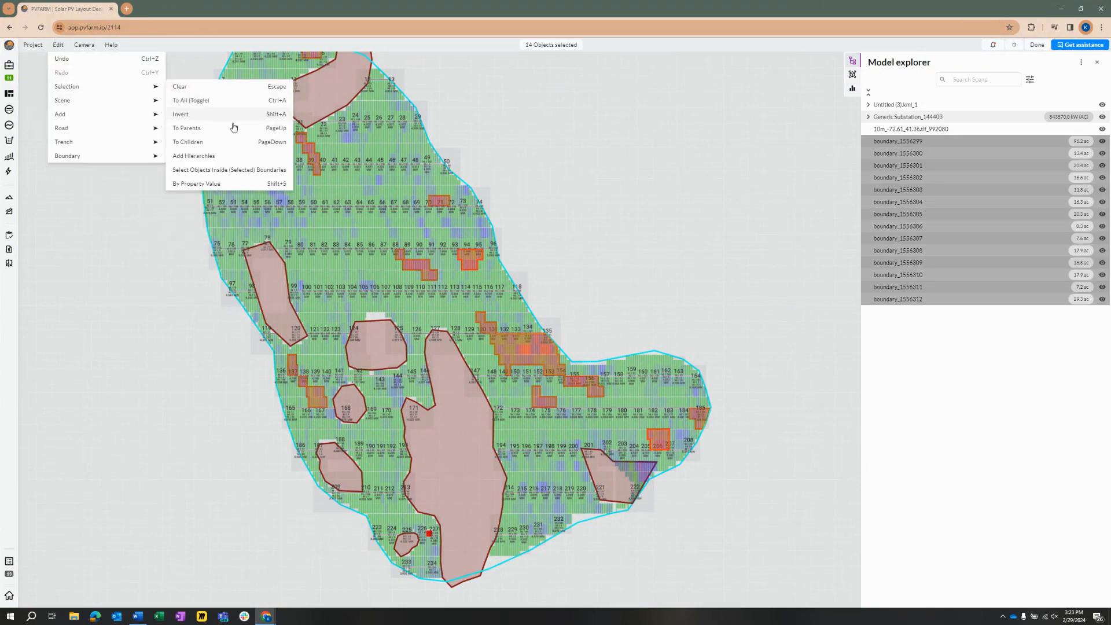
click(257, 172)
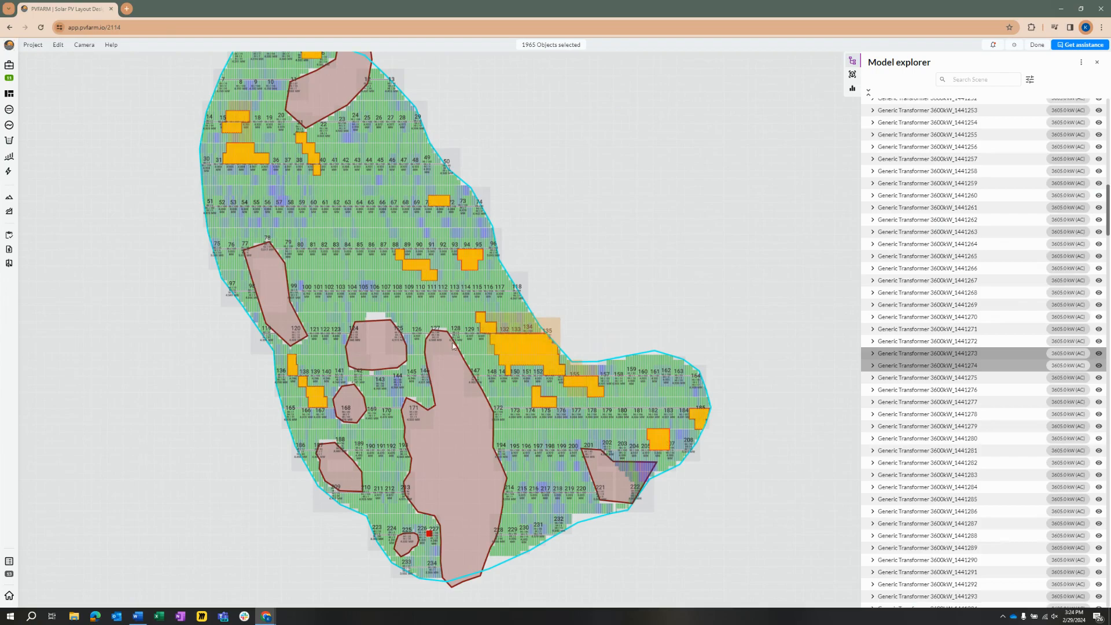
key(Delete)
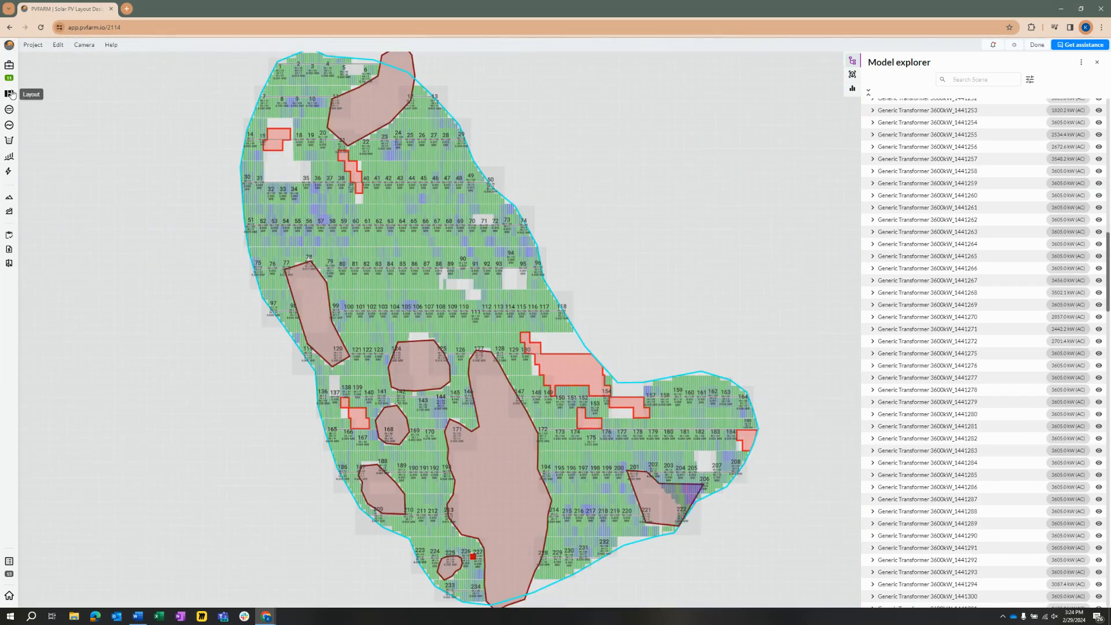
Open the layout's Augment settings for the existing equipment blocks.
click(10, 93)
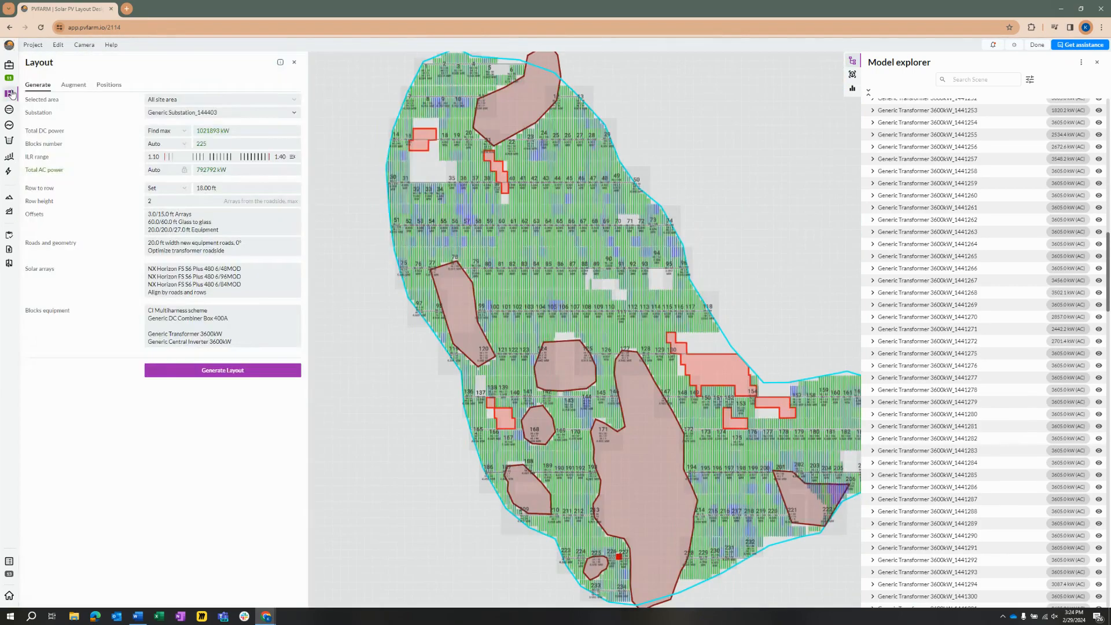
click(74, 85)
scroll(476, 205, up, 1)
middle_drag(476, 205, 396, 203)
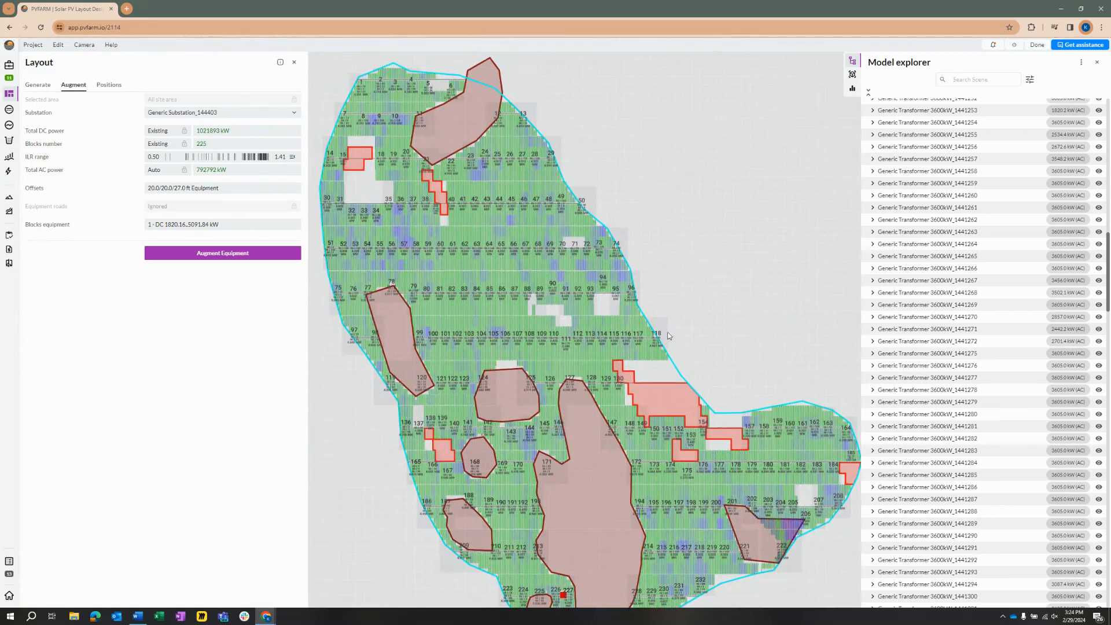
middle_drag(335, 239, 328, 228)
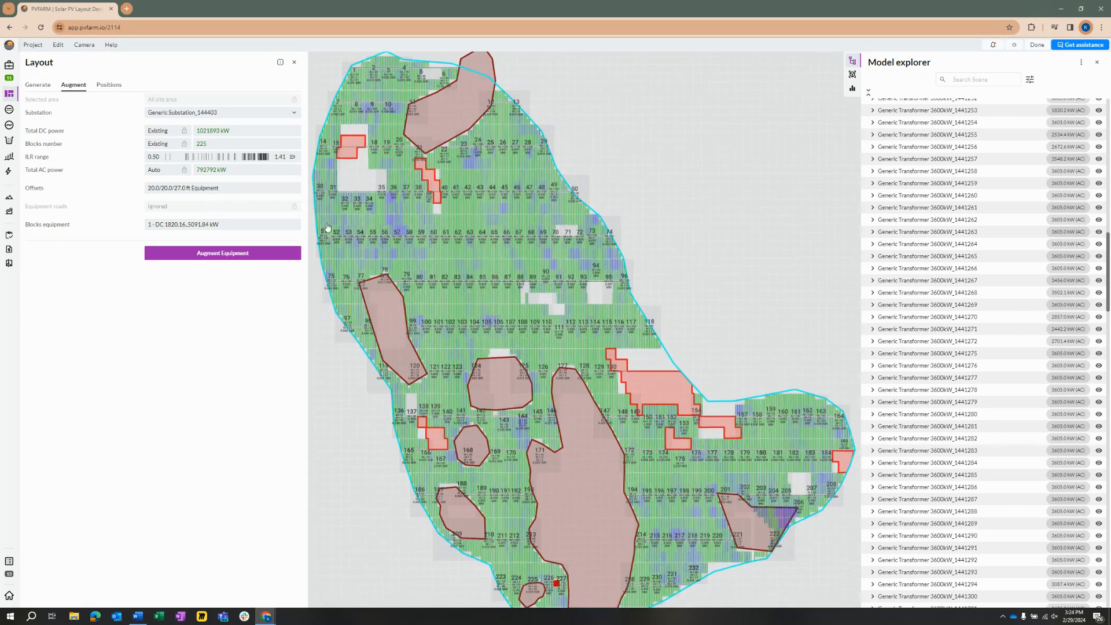
Examine the cleared areas and remaining trackers around blocks 118 to 207 from tilted and plan views.
middle_drag(679, 395, 642, 373)
scroll(690, 336, up, 1)
middle_drag(690, 335, 653, 314)
right_drag(671, 428, 676, 283)
scroll(628, 339, up, 2)
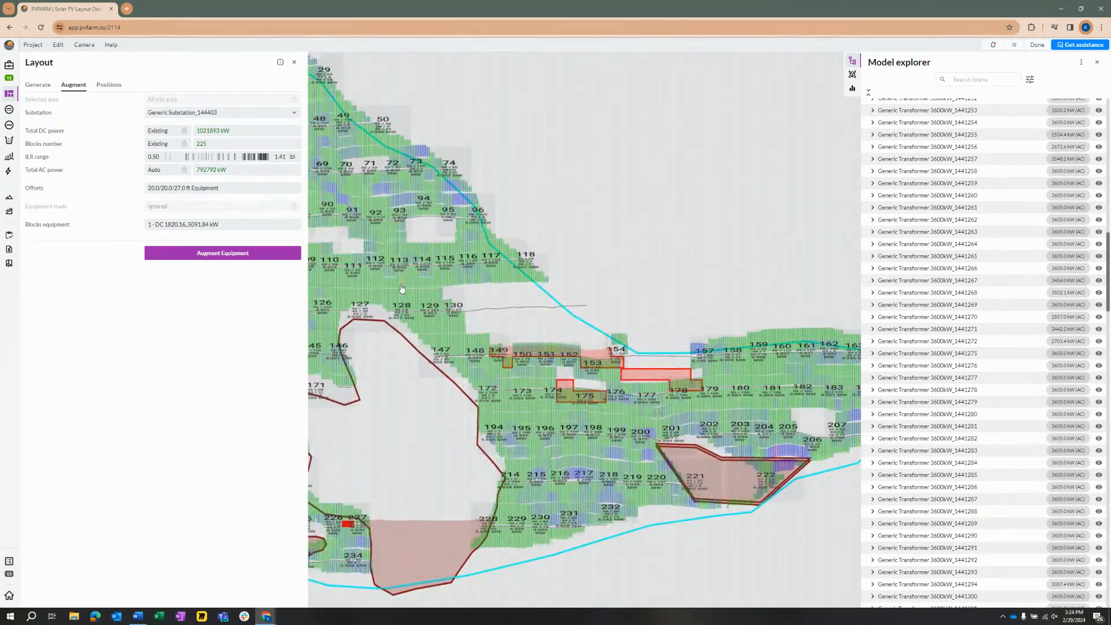
scroll(548, 381, down, 3)
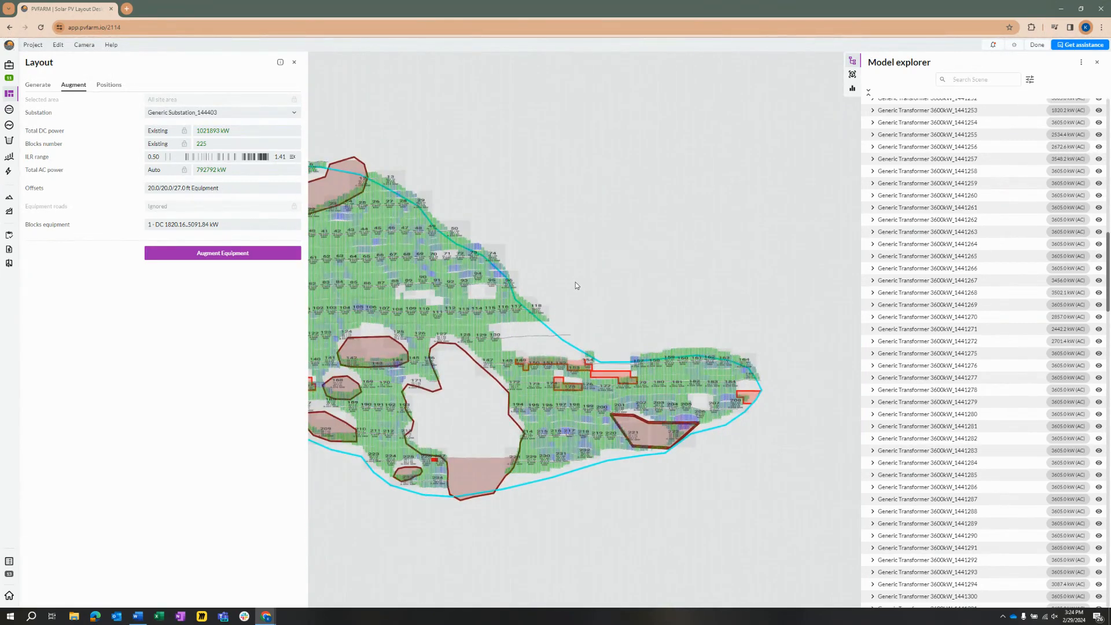
right_drag(575, 283, 557, 444)
scroll(520, 342, up, 5)
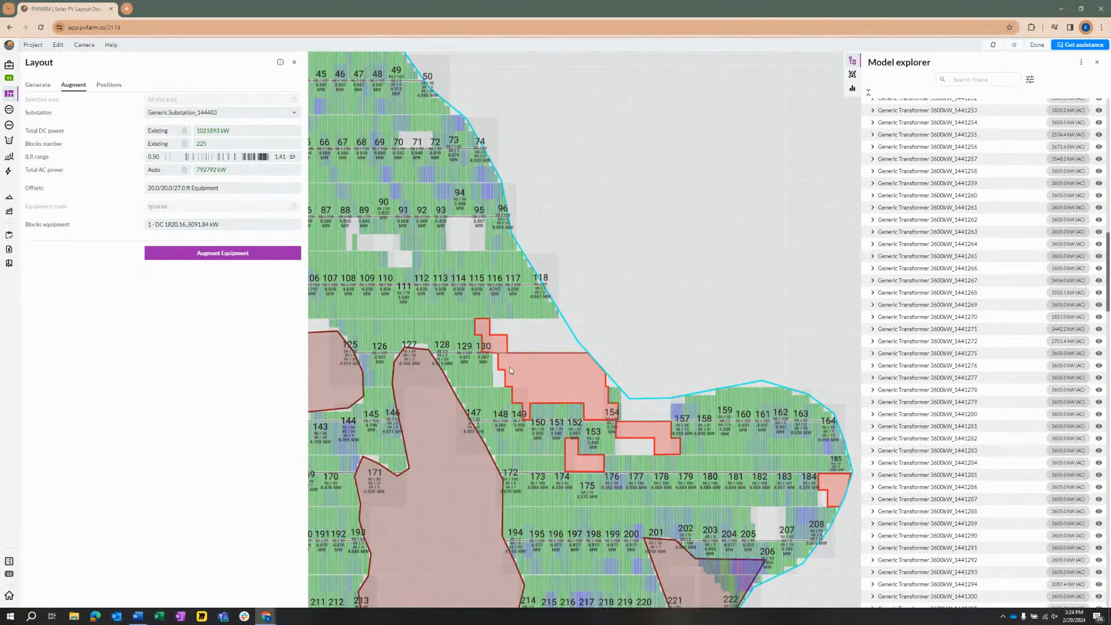
Examine the cleared tracker areas and exclusion boundaries across the whole site, closely around blocks 94 to 154.
middle_drag(515, 273, 649, 400)
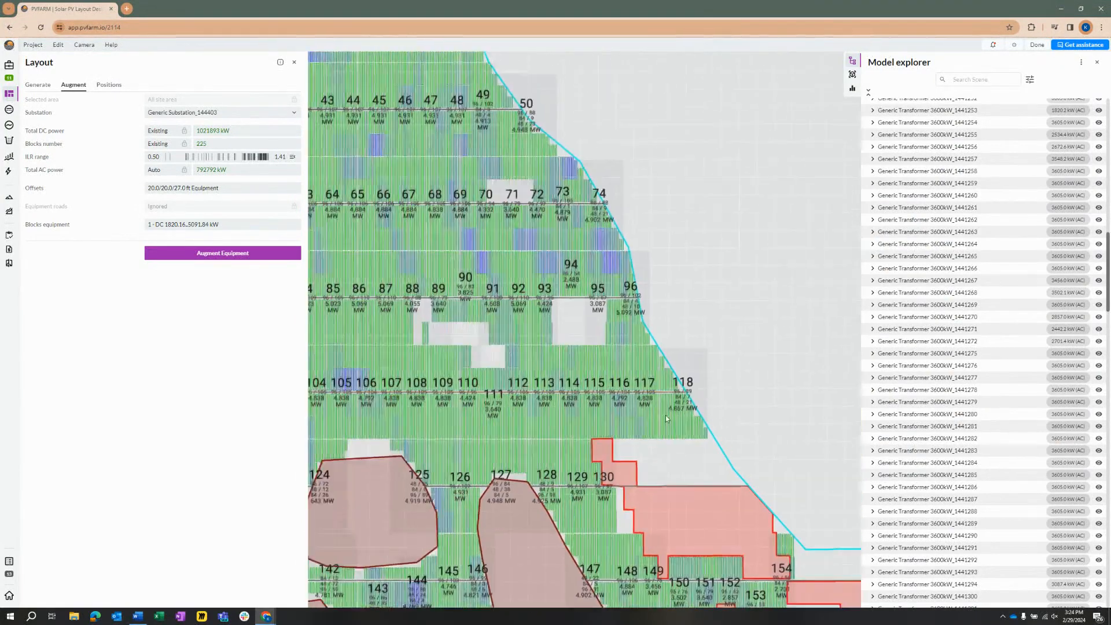
scroll(651, 402, up, 1)
scroll(622, 351, up, 1)
middle_drag(622, 350, 544, 255)
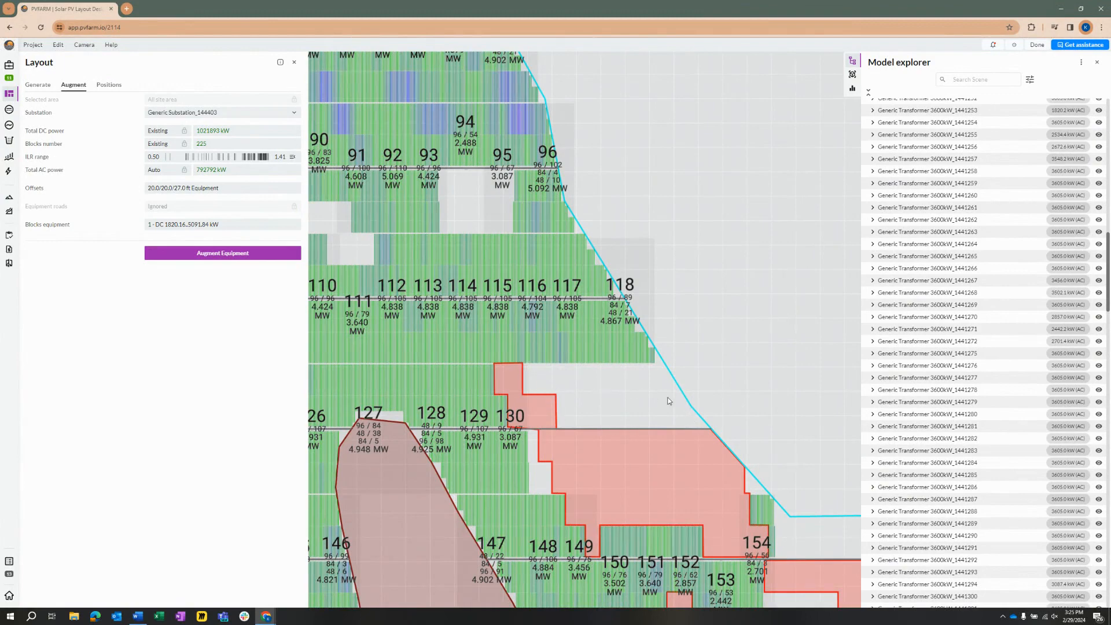
scroll(654, 397, down, 6)
scroll(598, 367, up, 2)
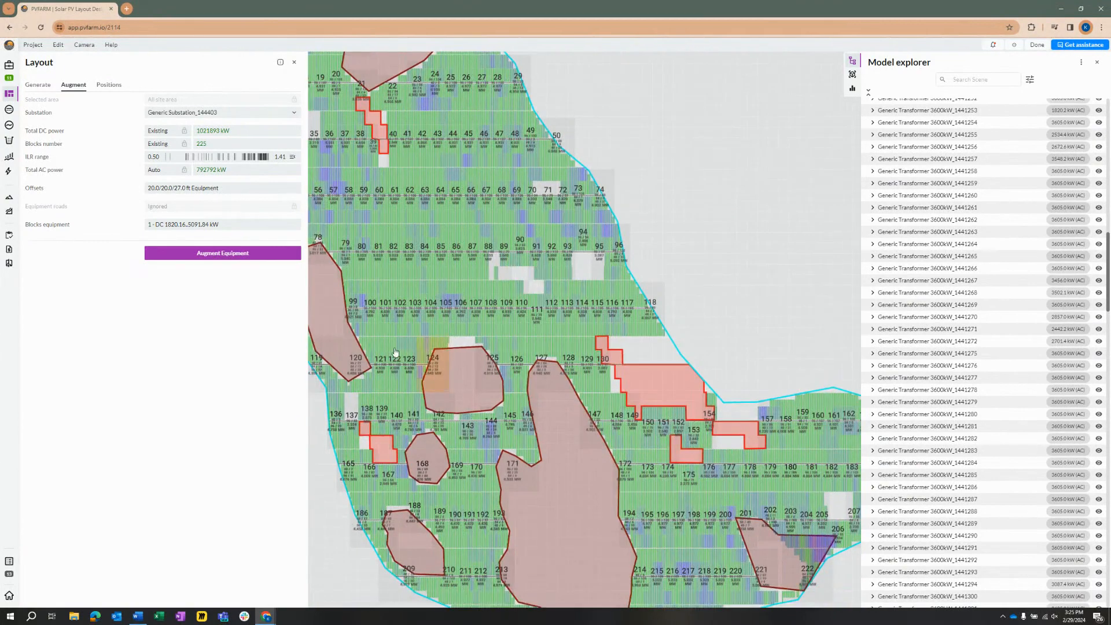
scroll(498, 427, down, 2)
middle_drag(497, 427, 495, 379)
middle_drag(541, 298, 592, 437)
scroll(592, 437, down, 1)
scroll(593, 436, up, 2)
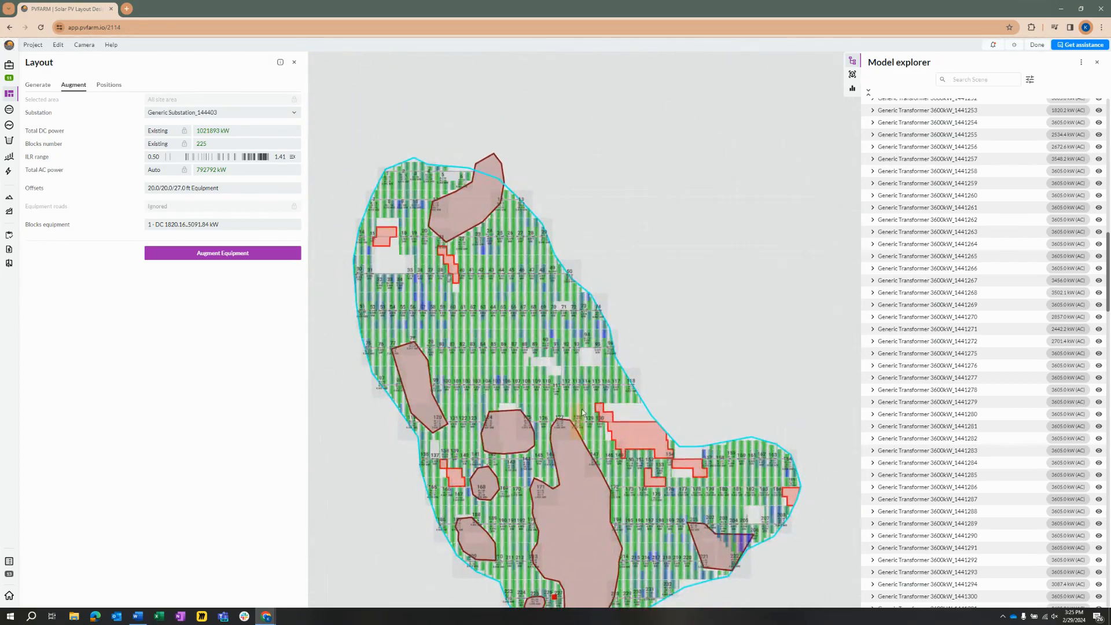
scroll(634, 354, down, 1)
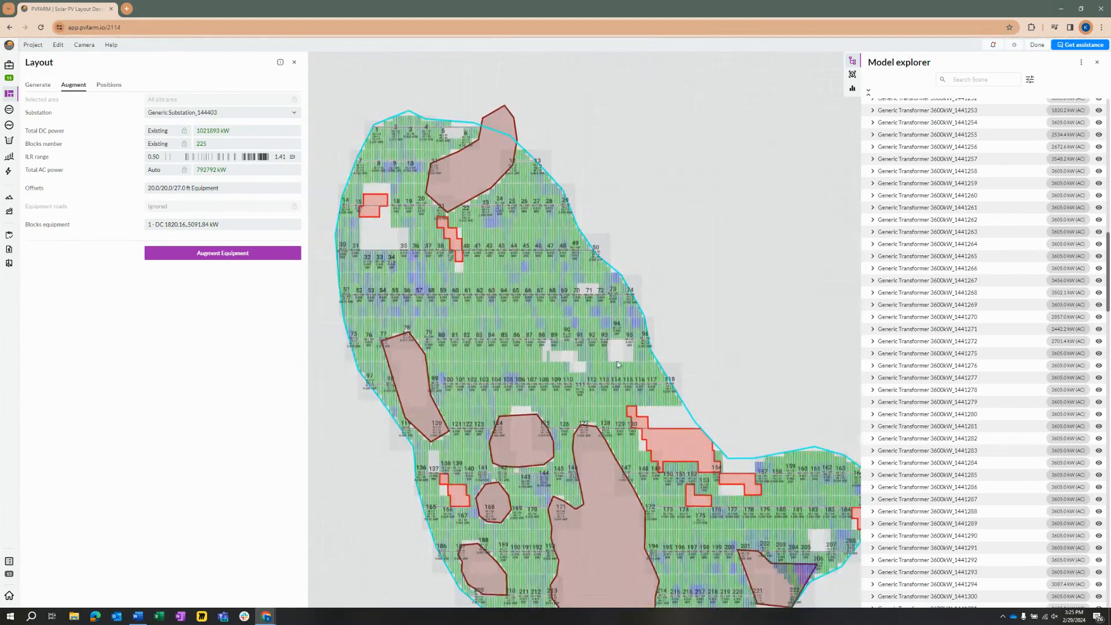
middle_drag(617, 320, 598, 274)
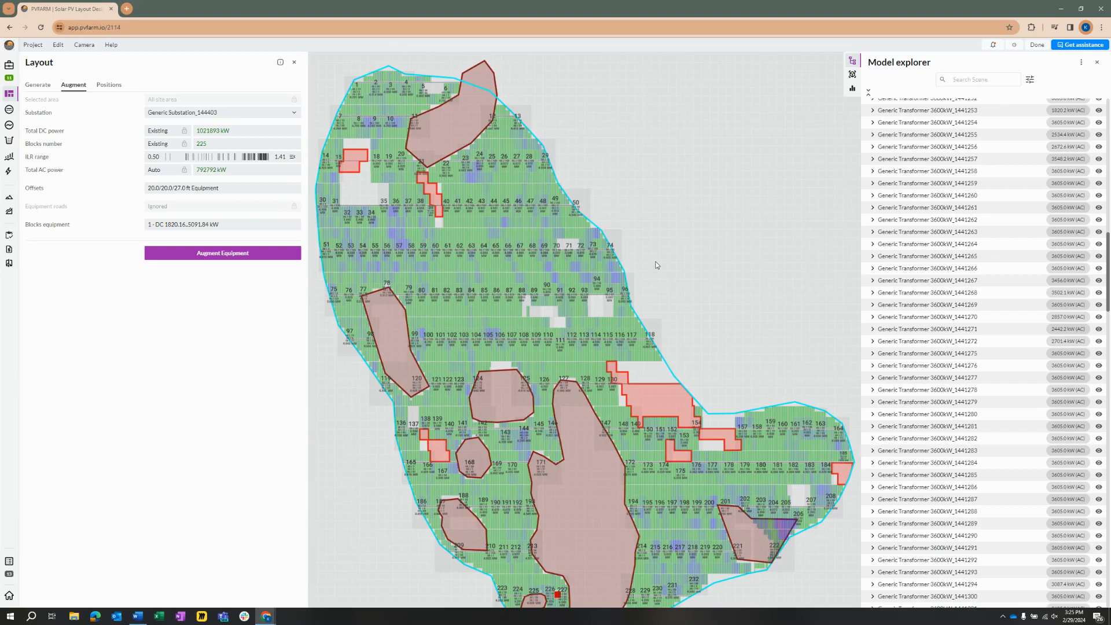
scroll(712, 216, up, 1)
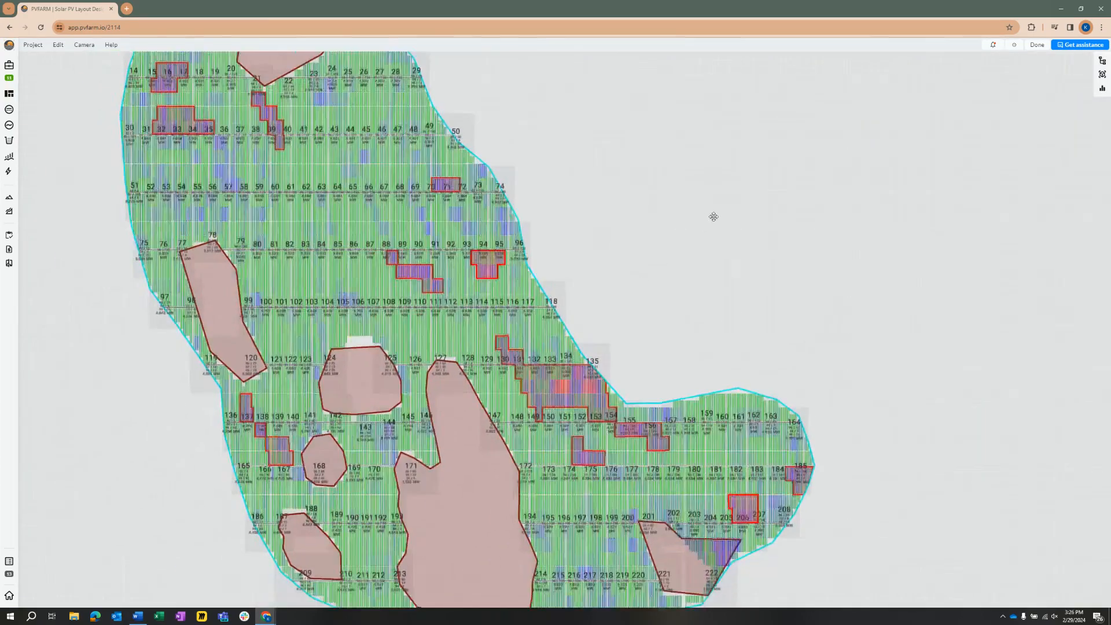
Open the layout generation settings and examine the long-pile trackers inside the exclusion boundaries around blocks 113 to 156.
scroll(712, 216, down, 2)
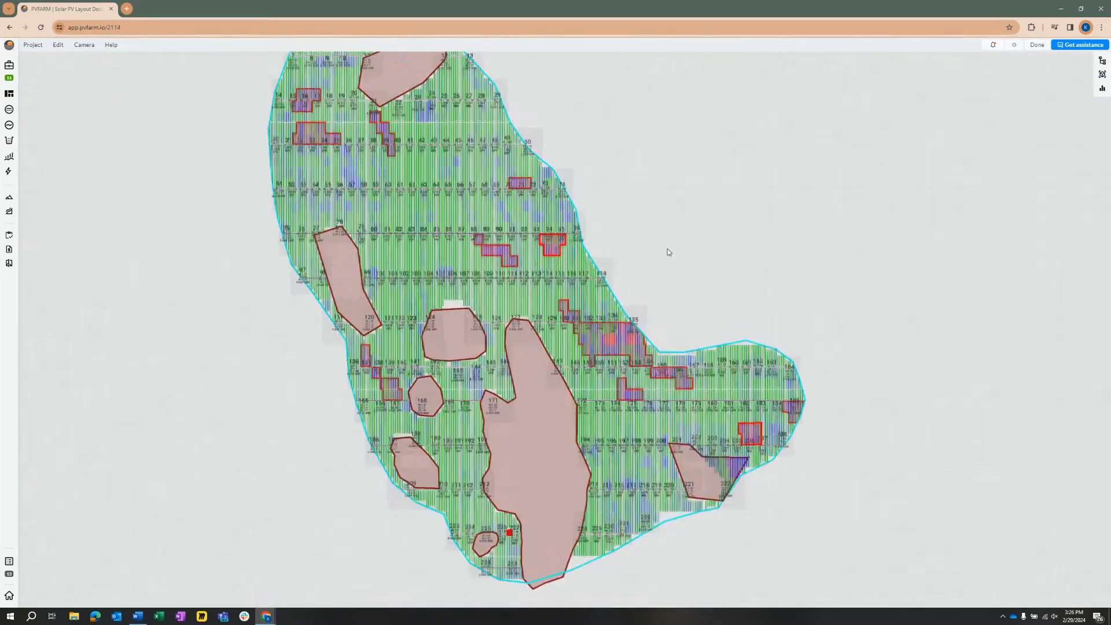
middle_drag(668, 248, 721, 285)
scroll(721, 285, up, 1)
scroll(609, 228, down, 2)
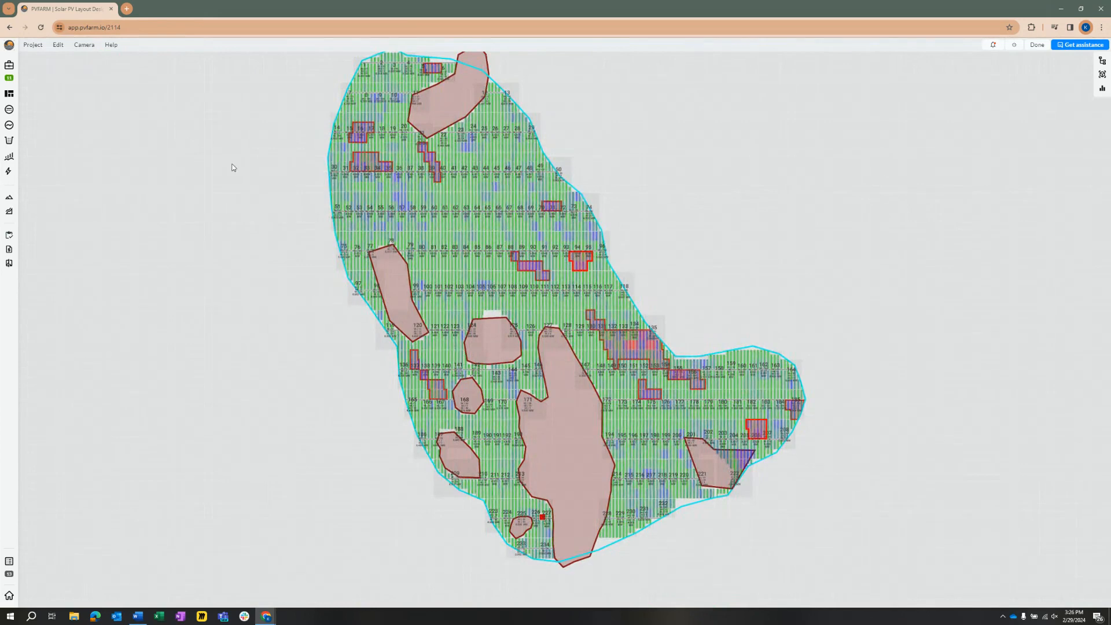
click(9, 94)
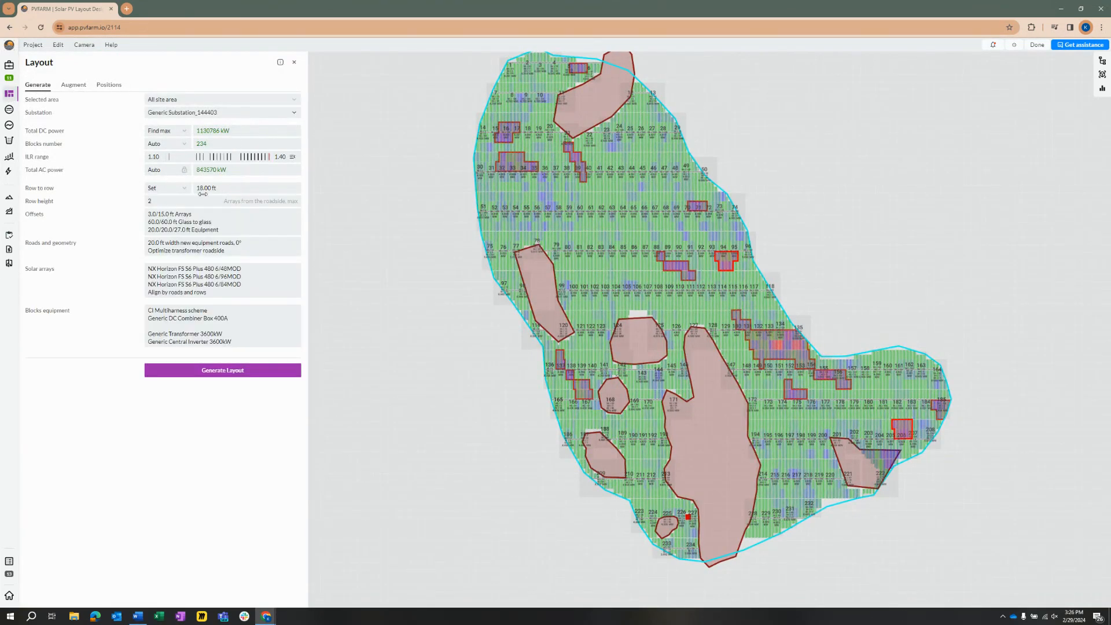
scroll(756, 283, up, 10)
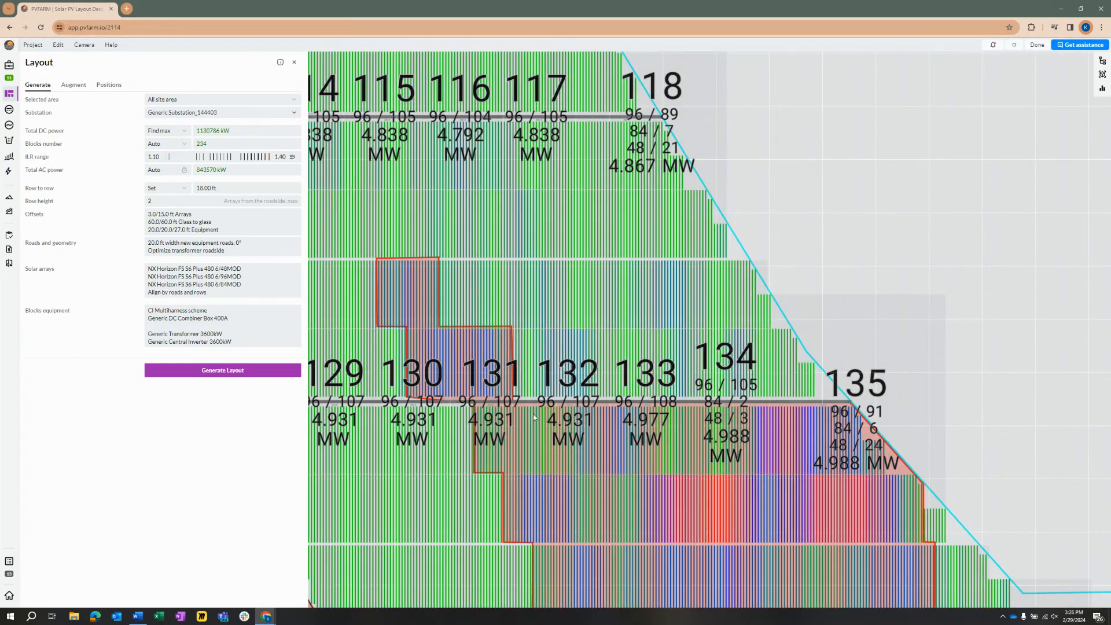
scroll(629, 300, down, 3)
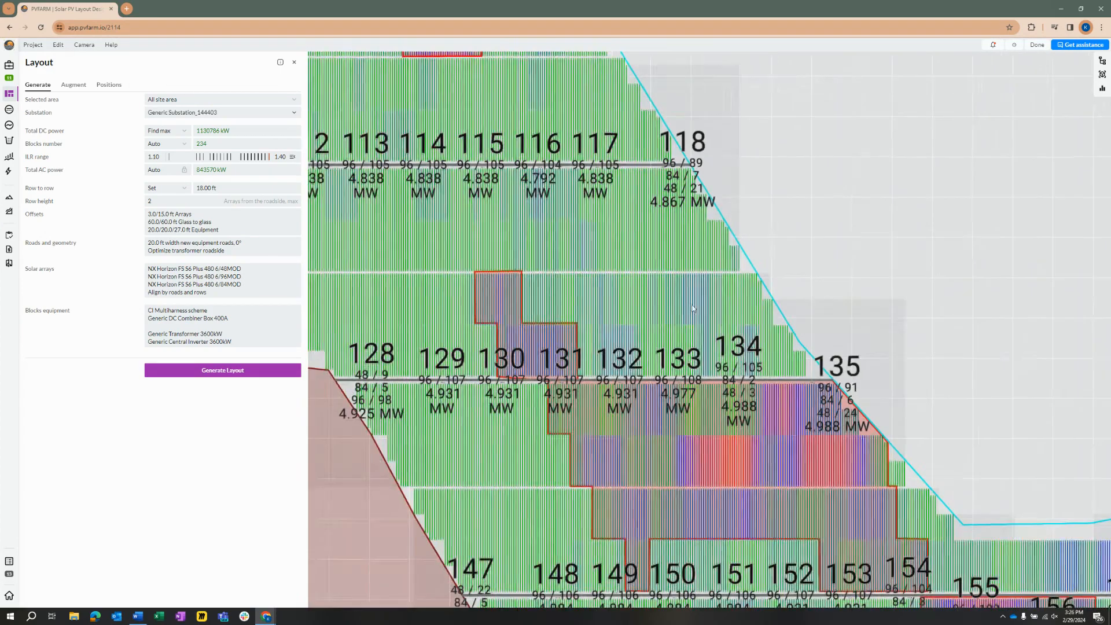
scroll(626, 387, down, 5)
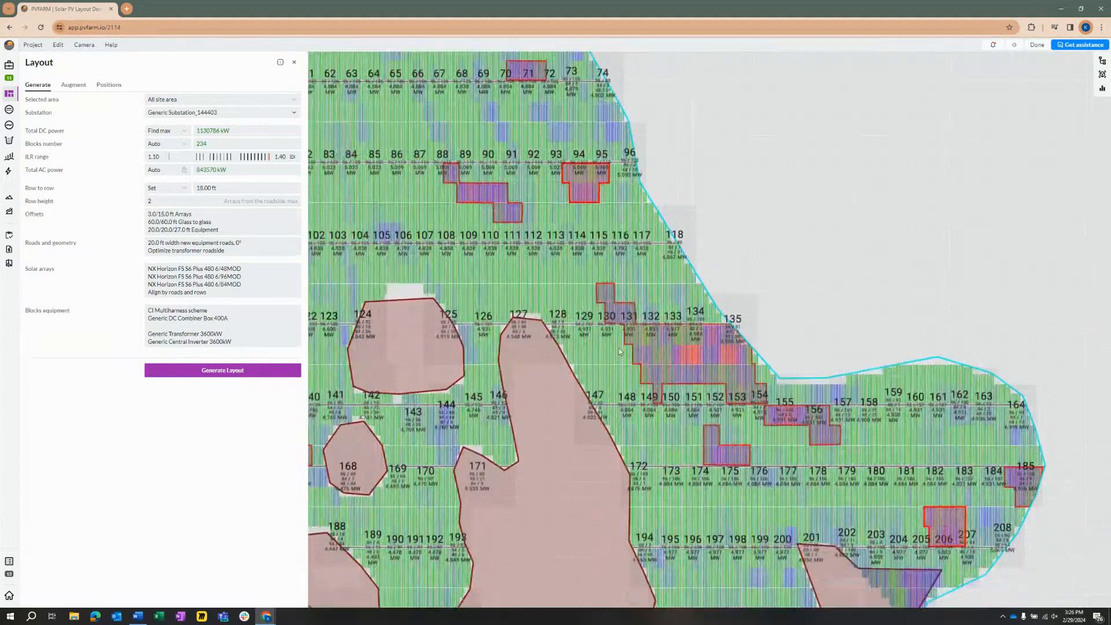
scroll(478, 303, down, 2)
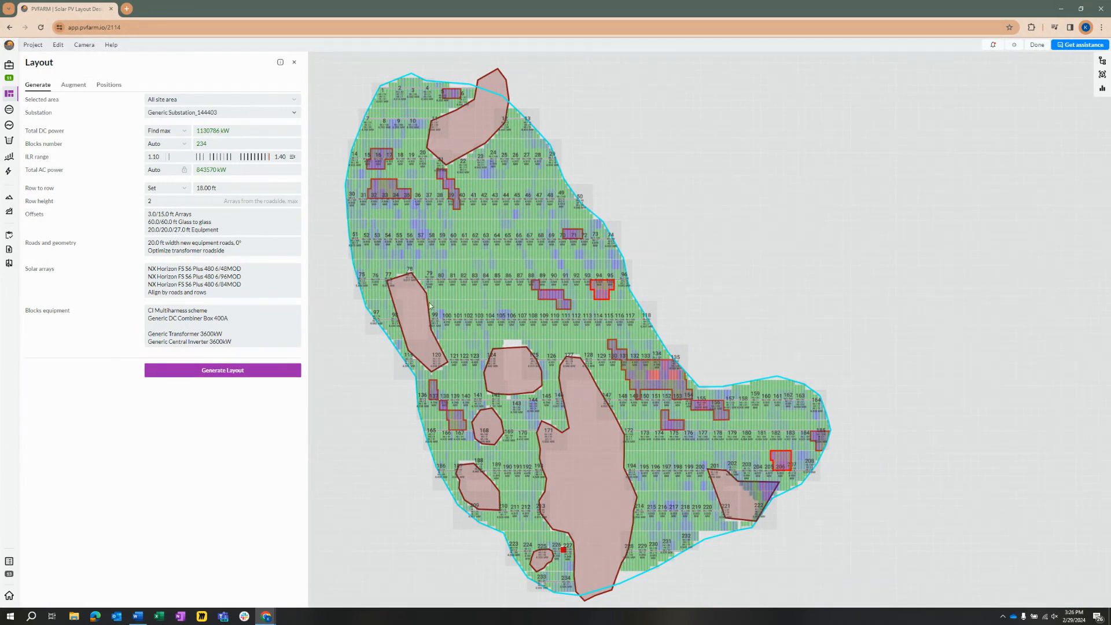
Include all 23 boundaries in the layout's all-site area and generate the layout.
click(202, 101)
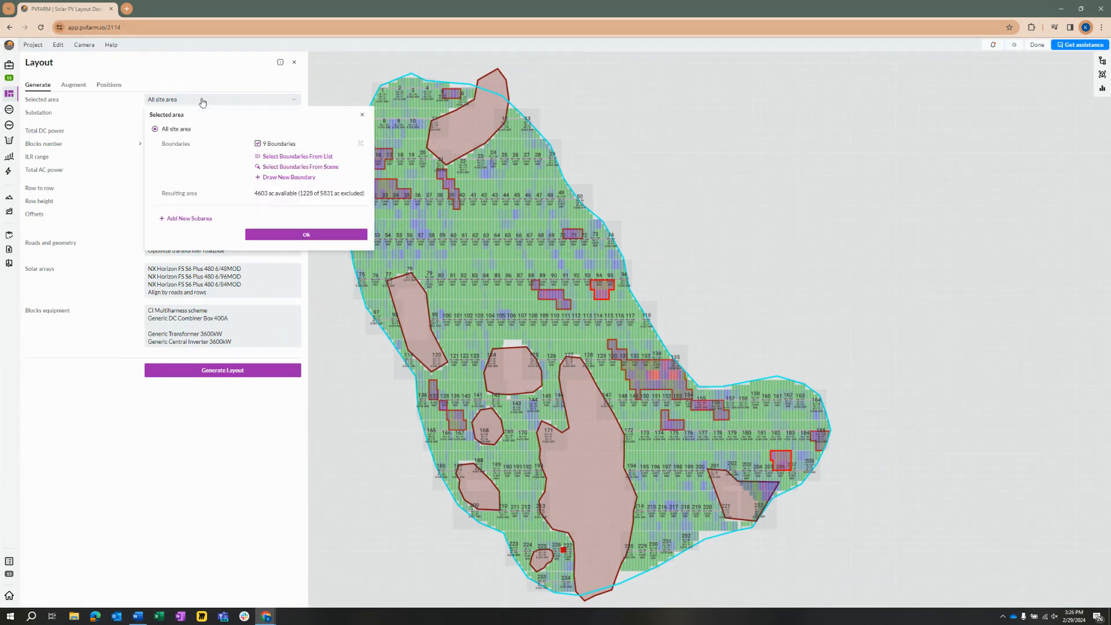
click(261, 157)
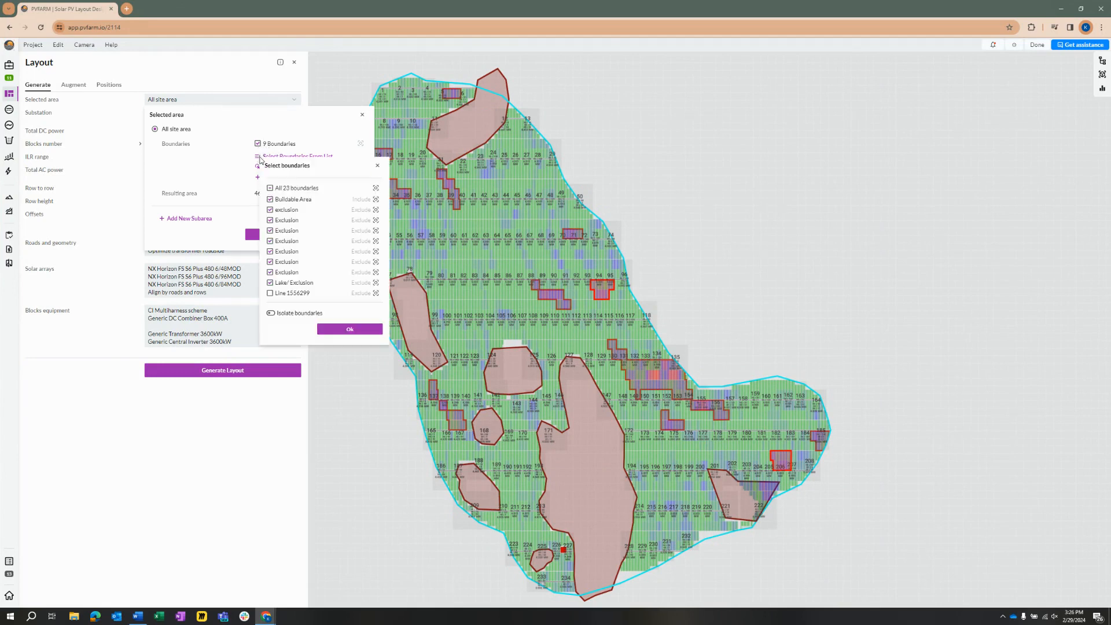
scroll(317, 284, down, 3)
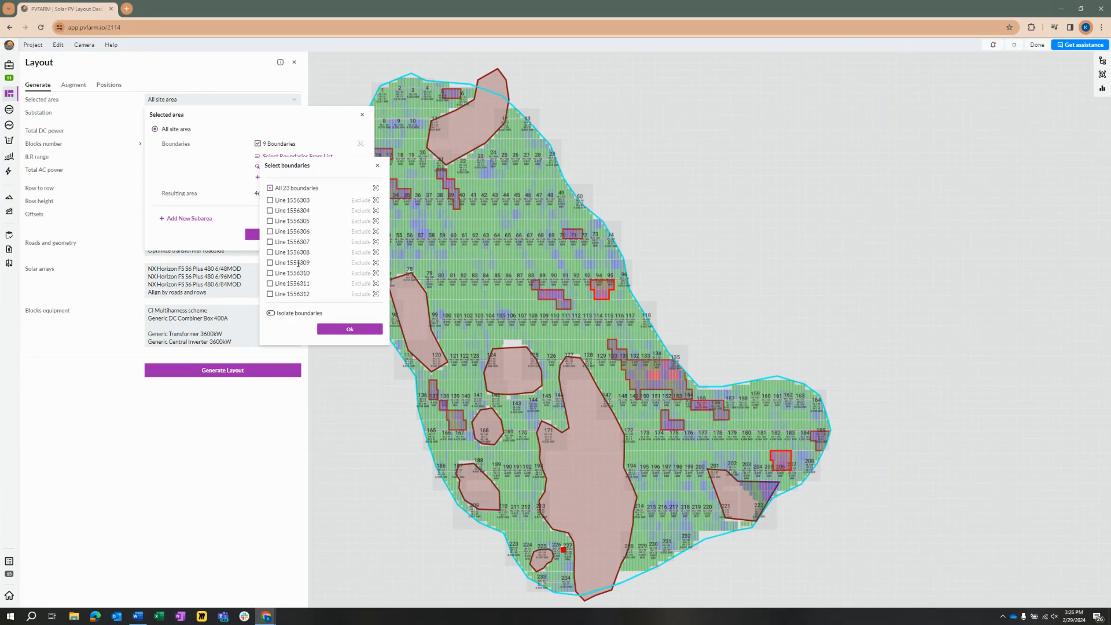
scroll(287, 283, up, 3)
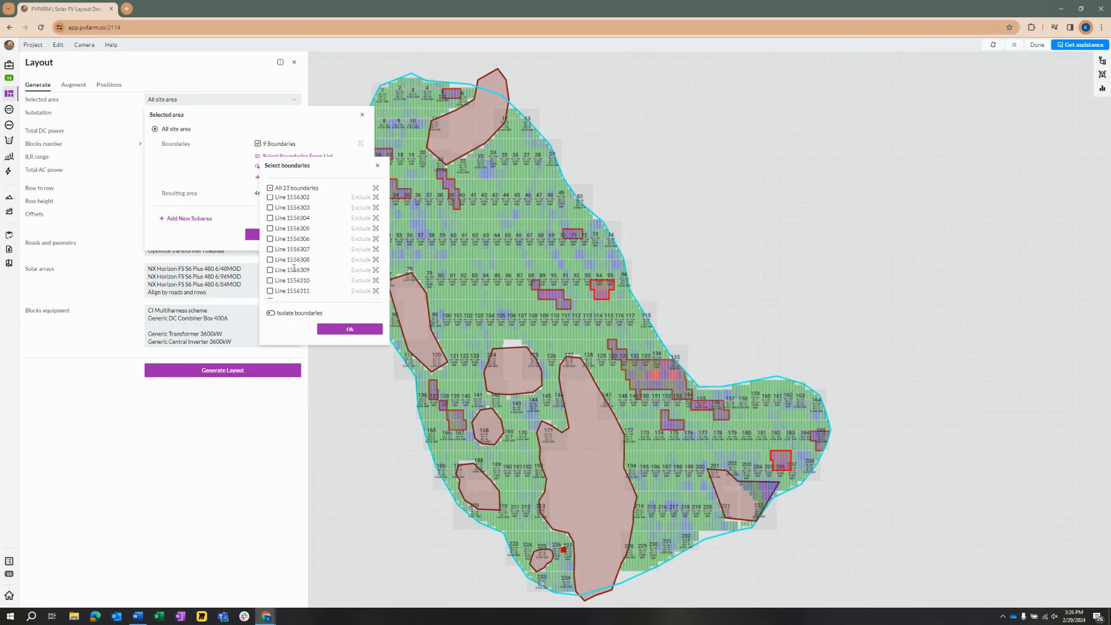
click(270, 188)
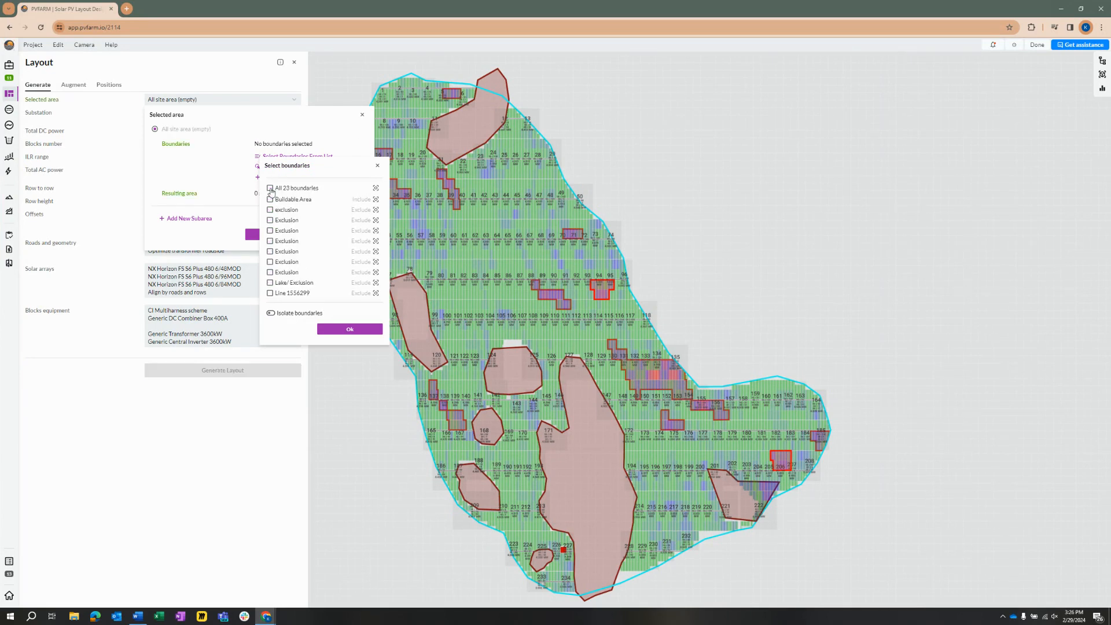
click(357, 326)
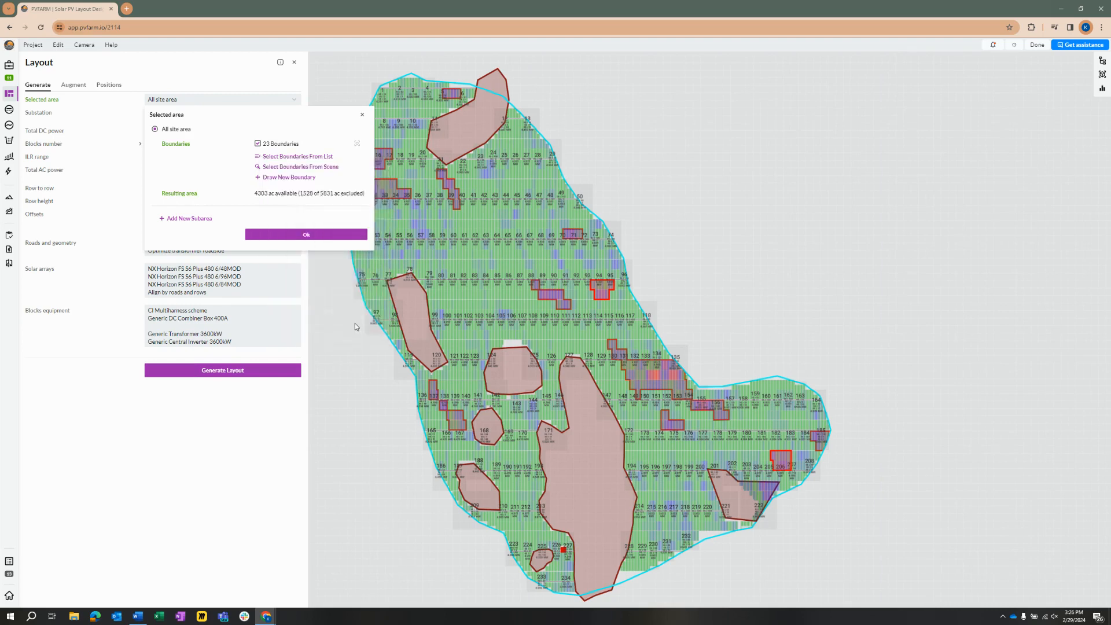
click(320, 236)
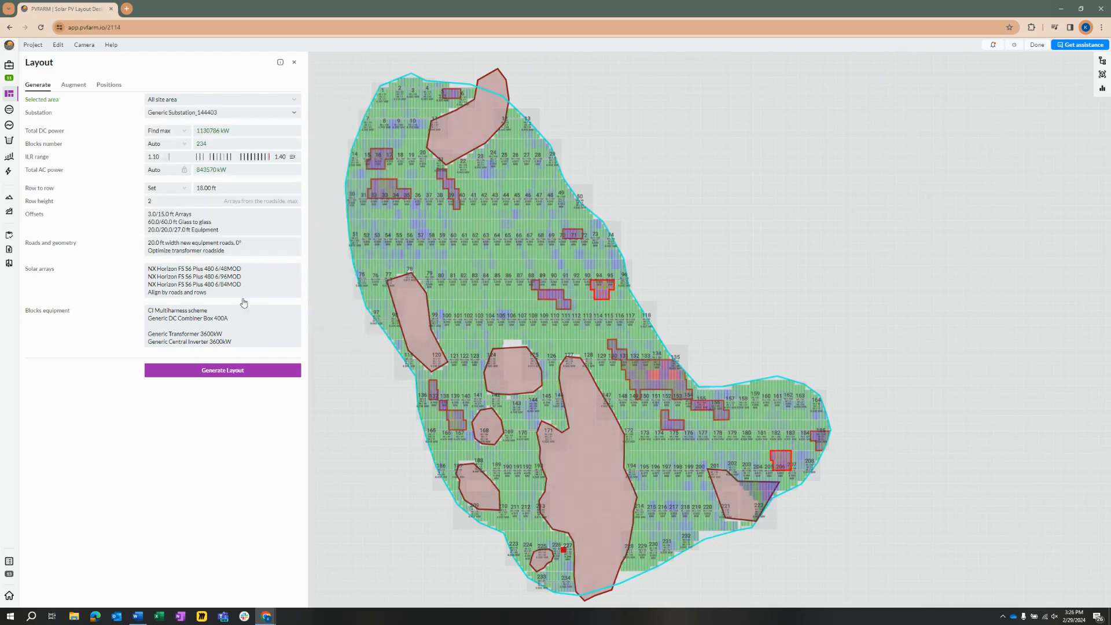
click(212, 373)
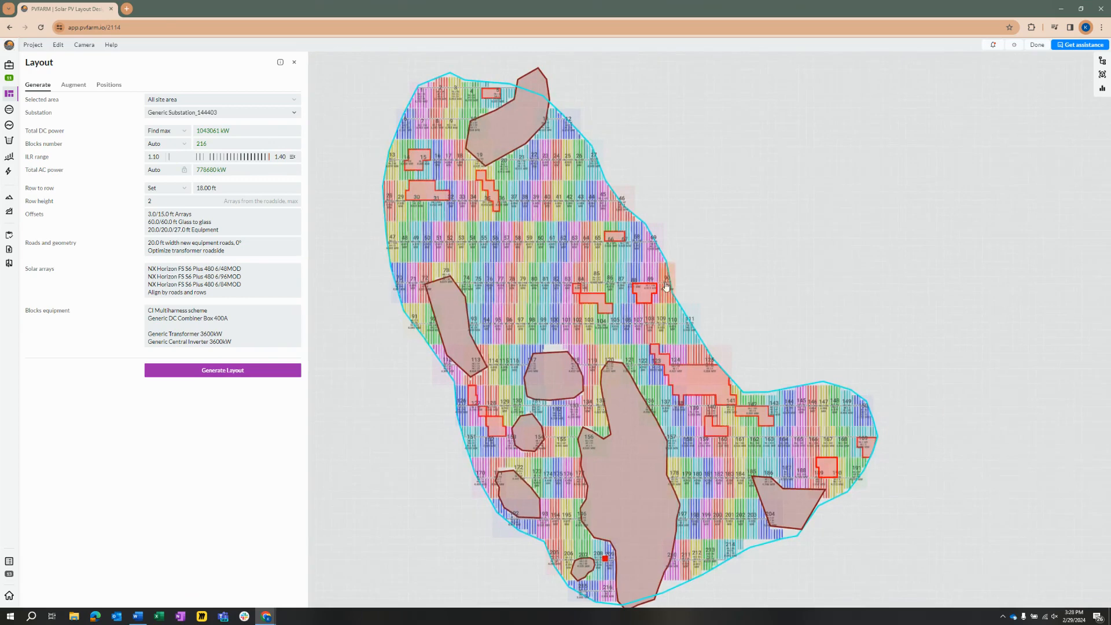
Update the piles for all boundaries on the 10m_-72.61_41.36.tif terrain, checking the layout in tilted and plan views.
click(8, 158)
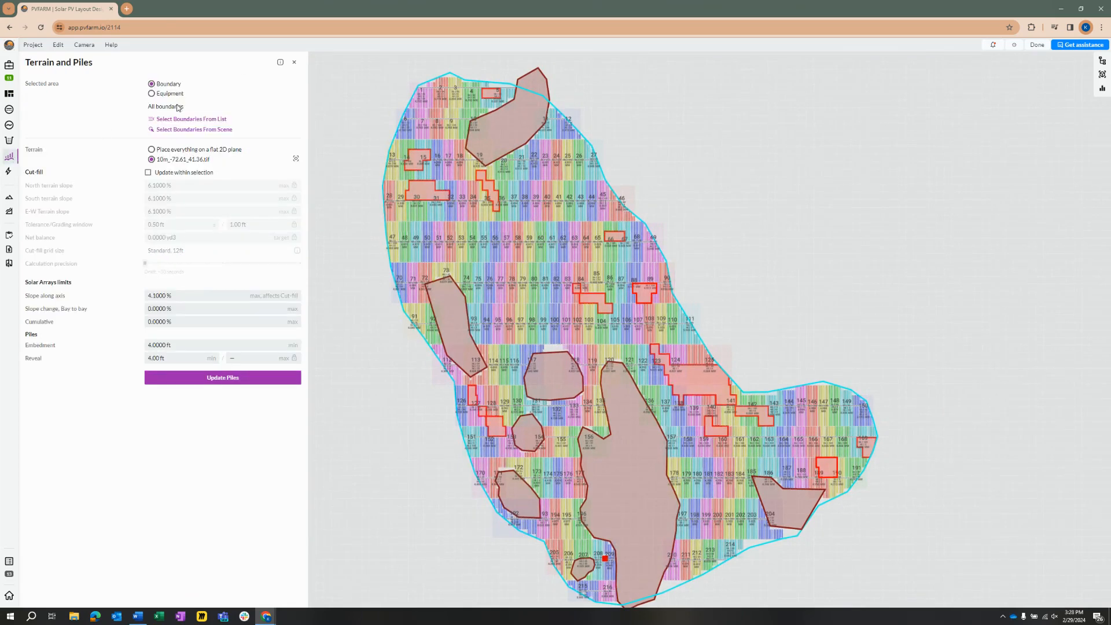
click(217, 378)
middle_drag(686, 253, 751, 153)
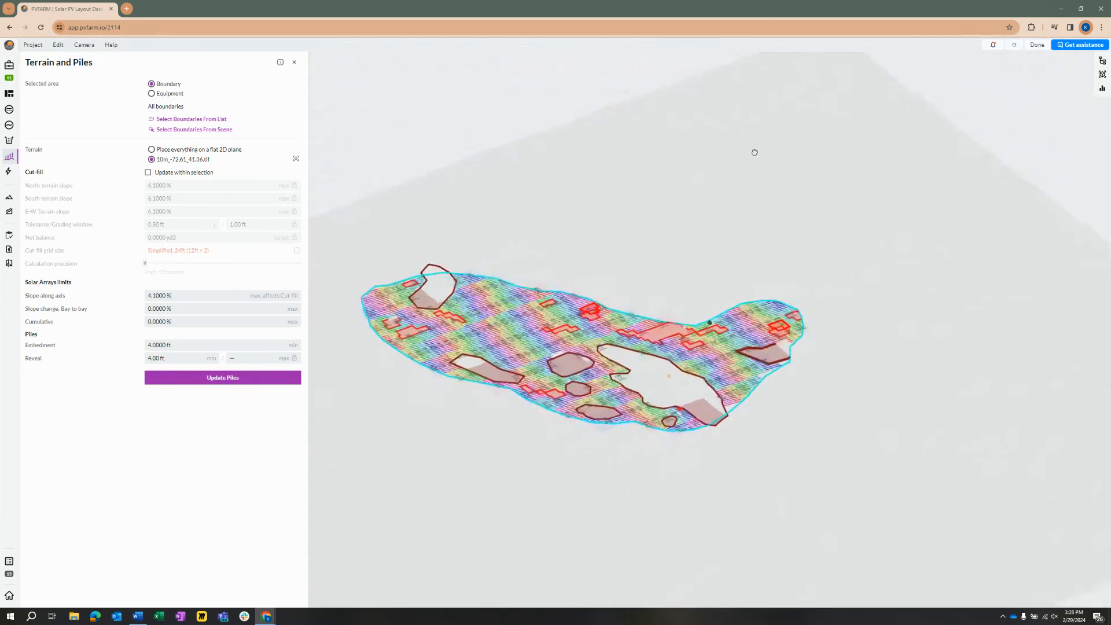
scroll(521, 431, up, 5)
middle_drag(496, 446, 378, 443)
scroll(616, 311, down, 3)
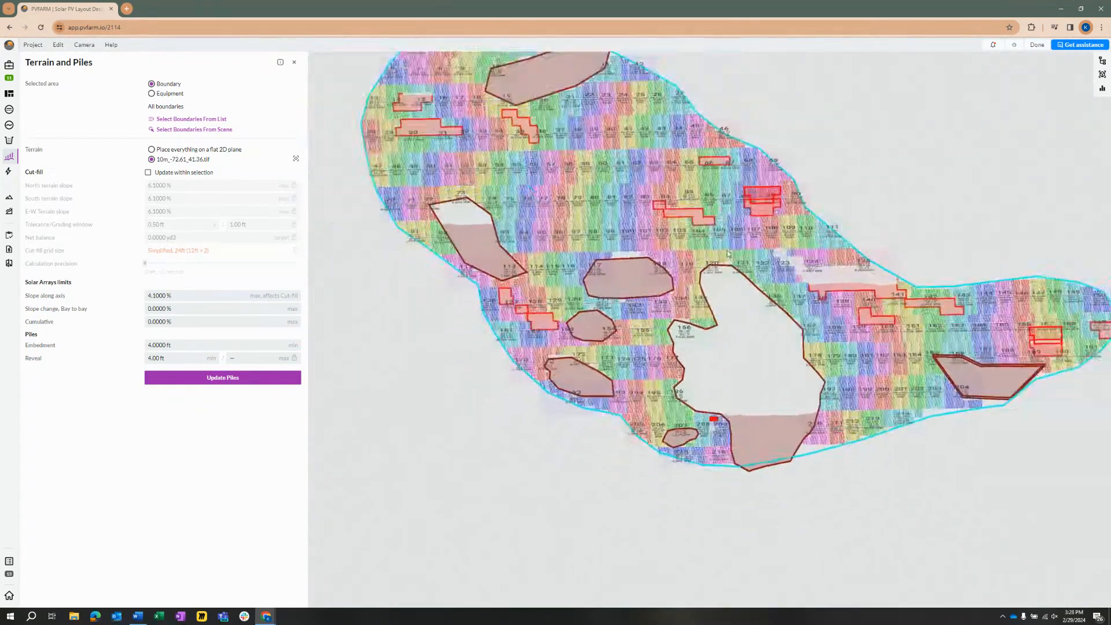
middle_drag(683, 328, 711, 364)
scroll(709, 363, down, 4)
key(t)
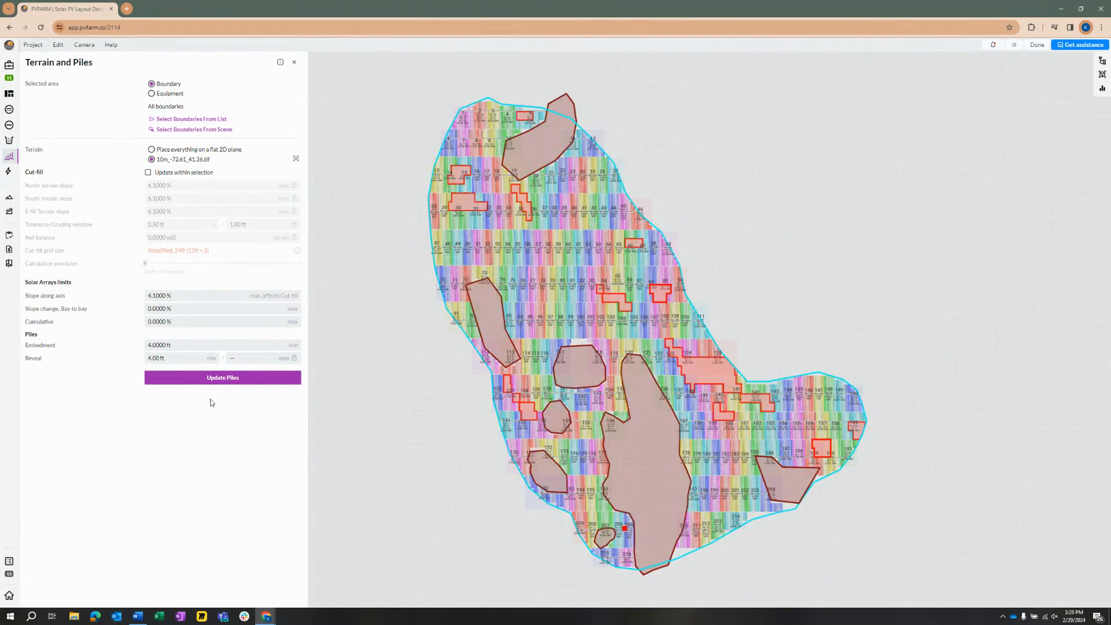
click(245, 379)
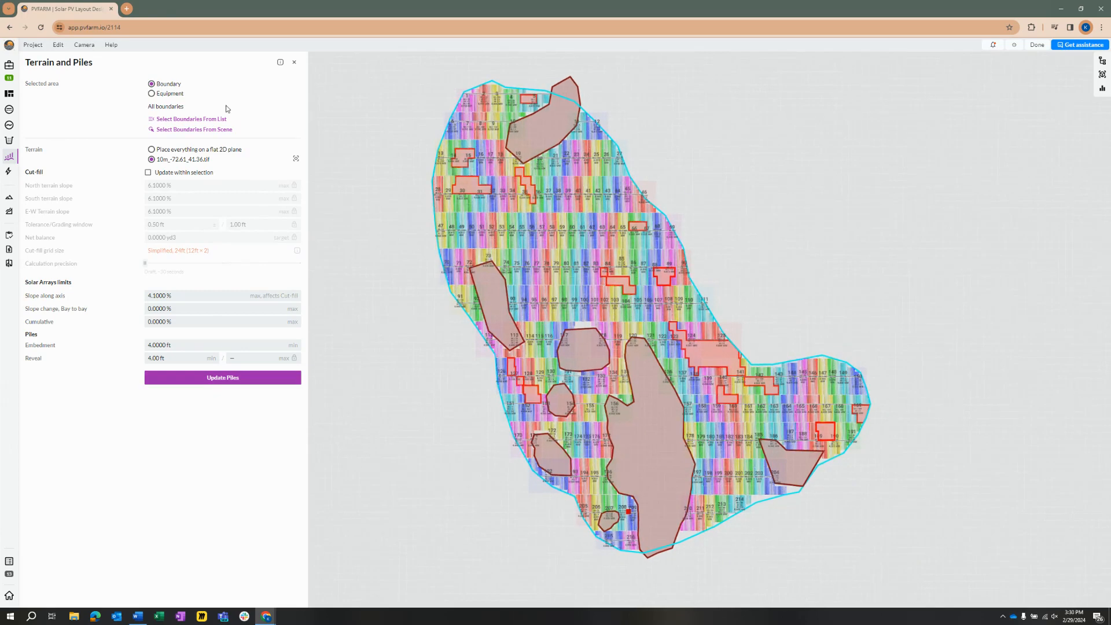
Review the generated layout's power and block figures and the property analysis of tracker pile lengths.
click(9, 94)
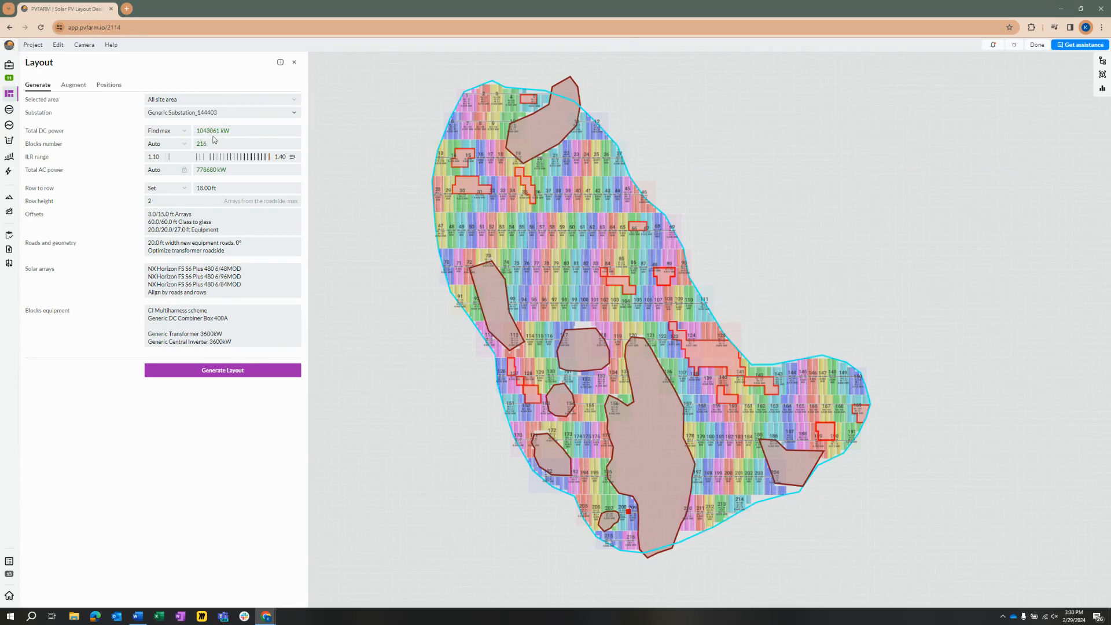
click(1102, 88)
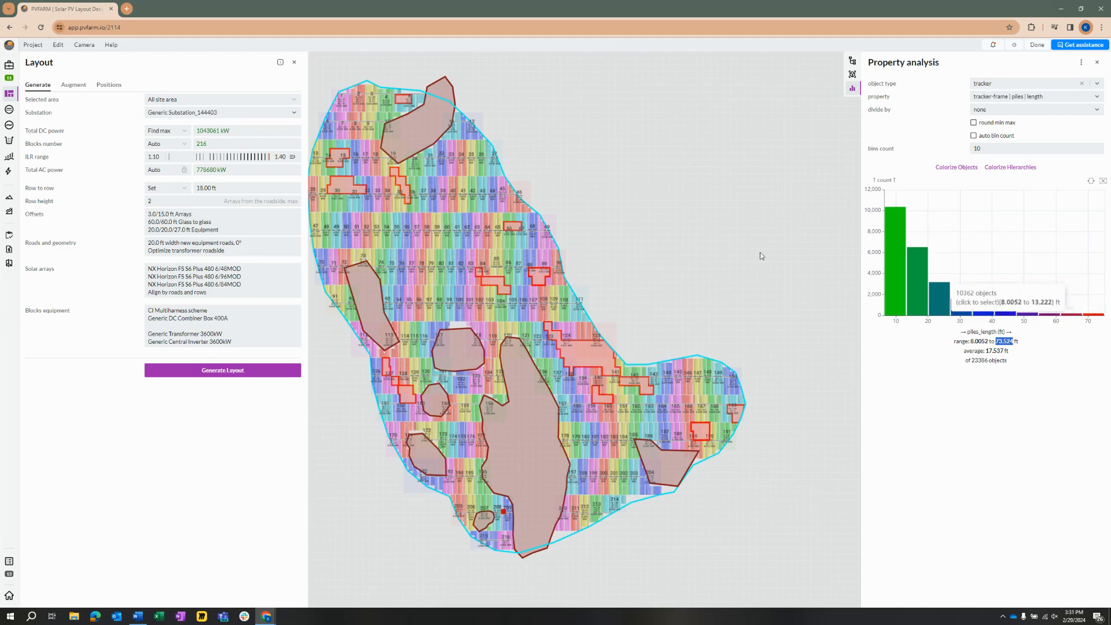
scroll(734, 255, up, 2)
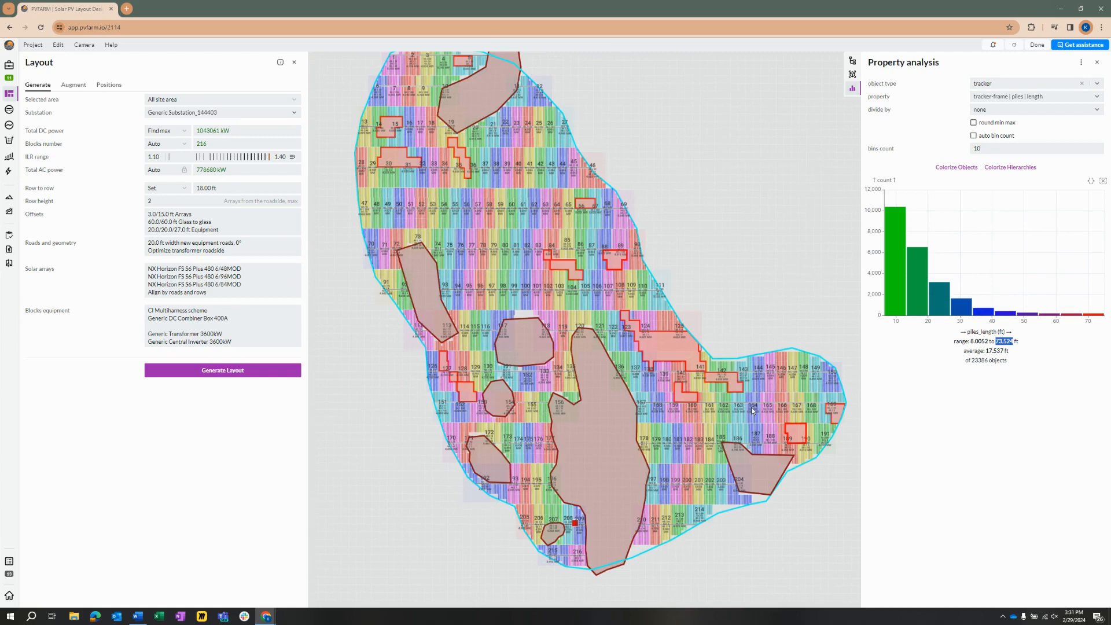
Replace the layout settings with the terrain elevation analysis, auto-fill its ranges, and examine elevations around blocks 136 to 191.
click(13, 201)
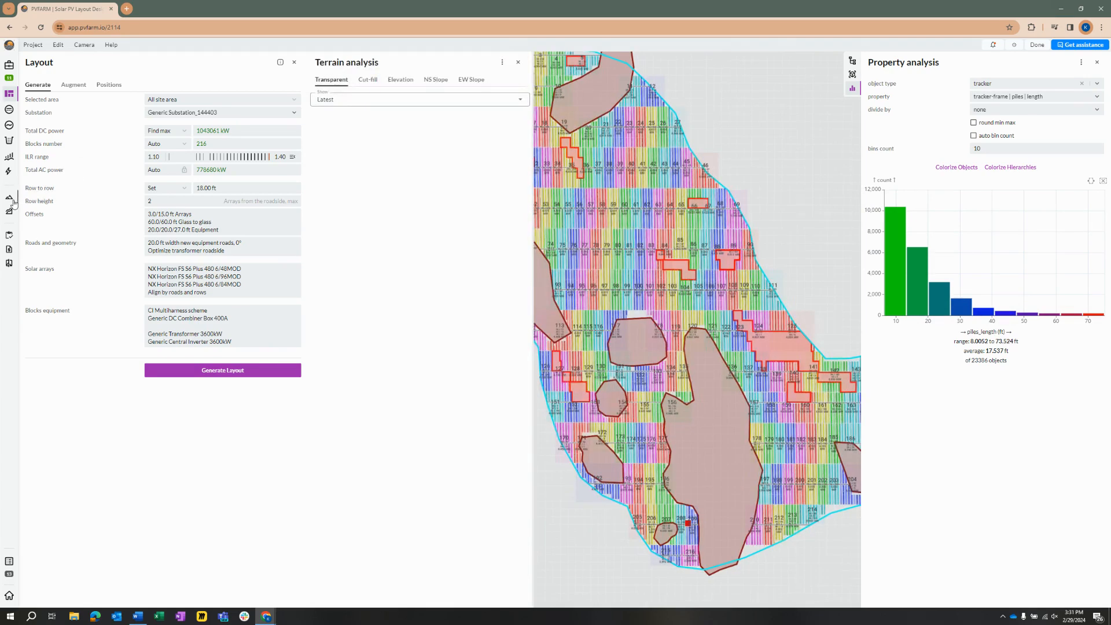
click(295, 63)
click(110, 79)
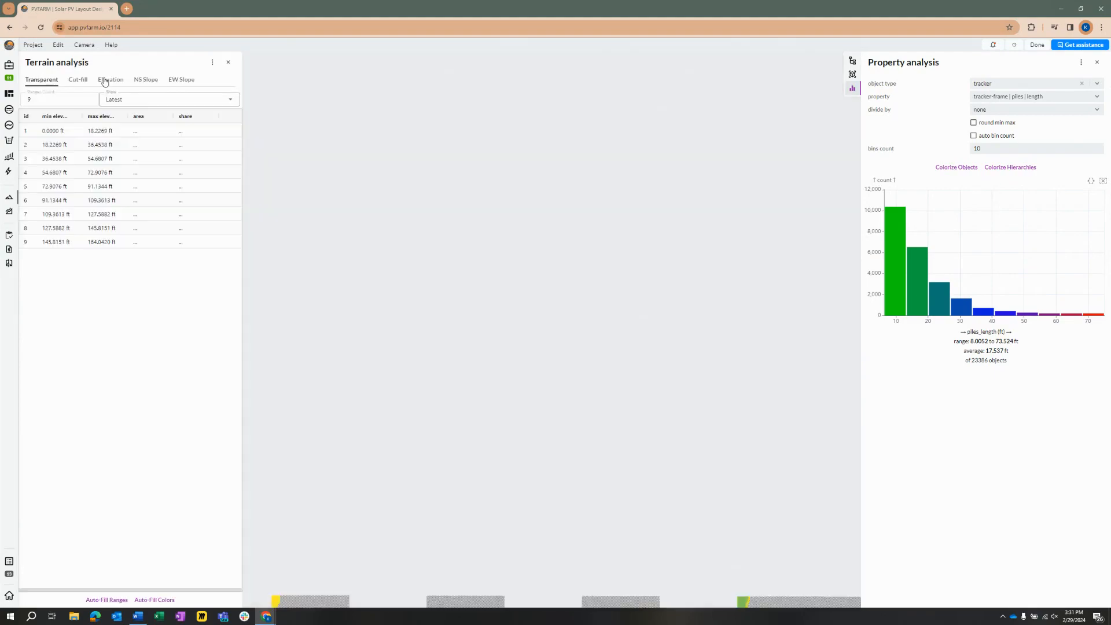
click(107, 600)
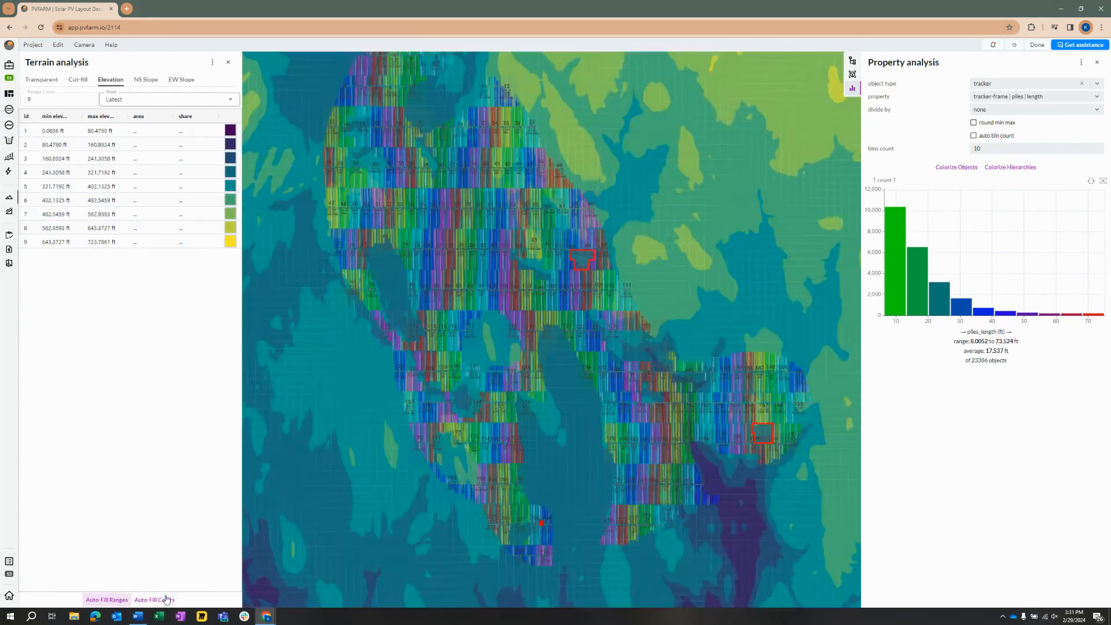
scroll(541, 364, up, 3)
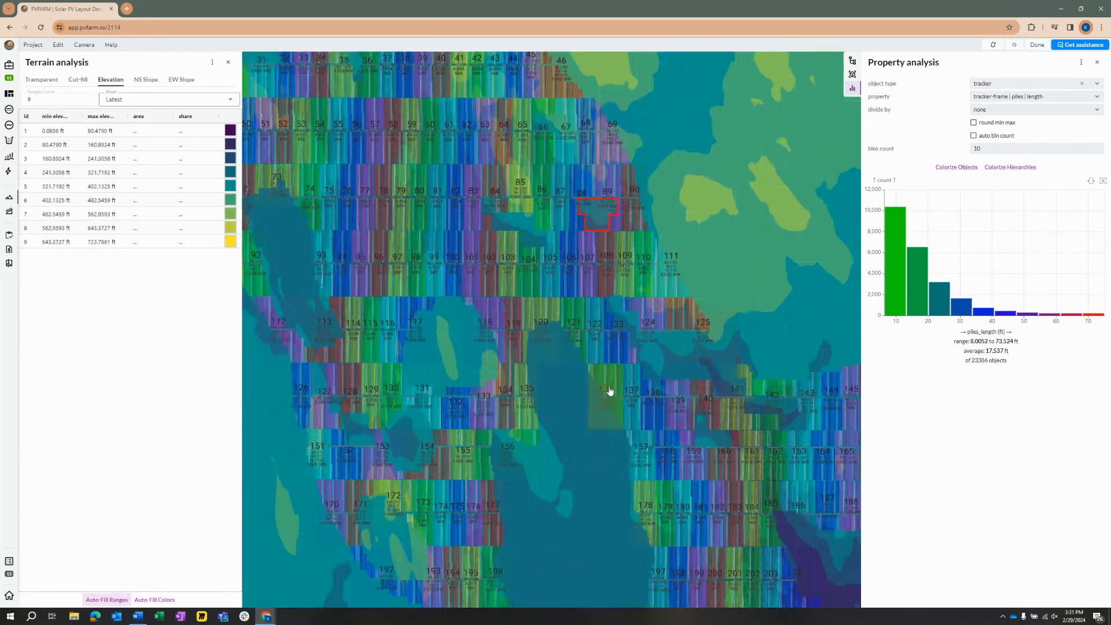
scroll(649, 364, up, 3)
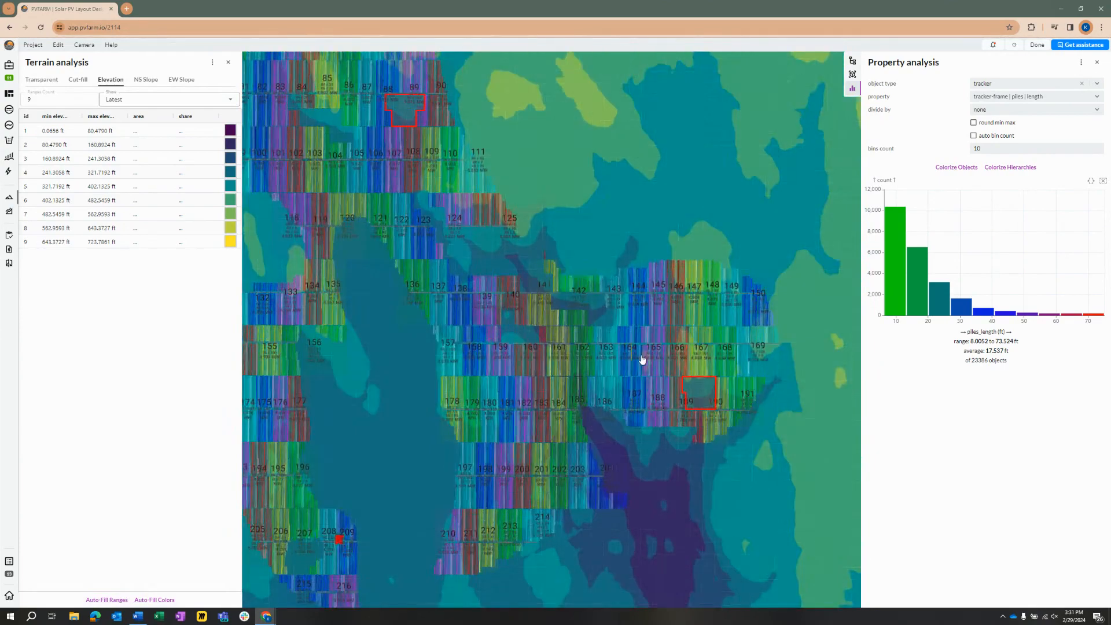
Examine the terrain elevations around blocks 124 to 165, and compare them with the north-south slope analysis.
scroll(550, 368, up, 2)
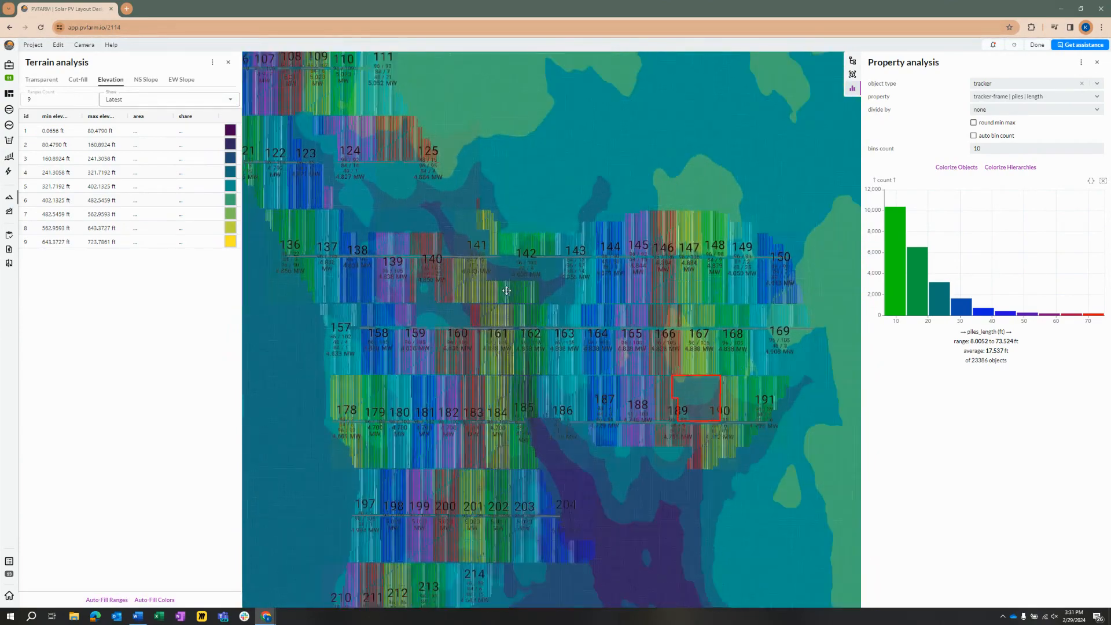
scroll(480, 313, up, 2)
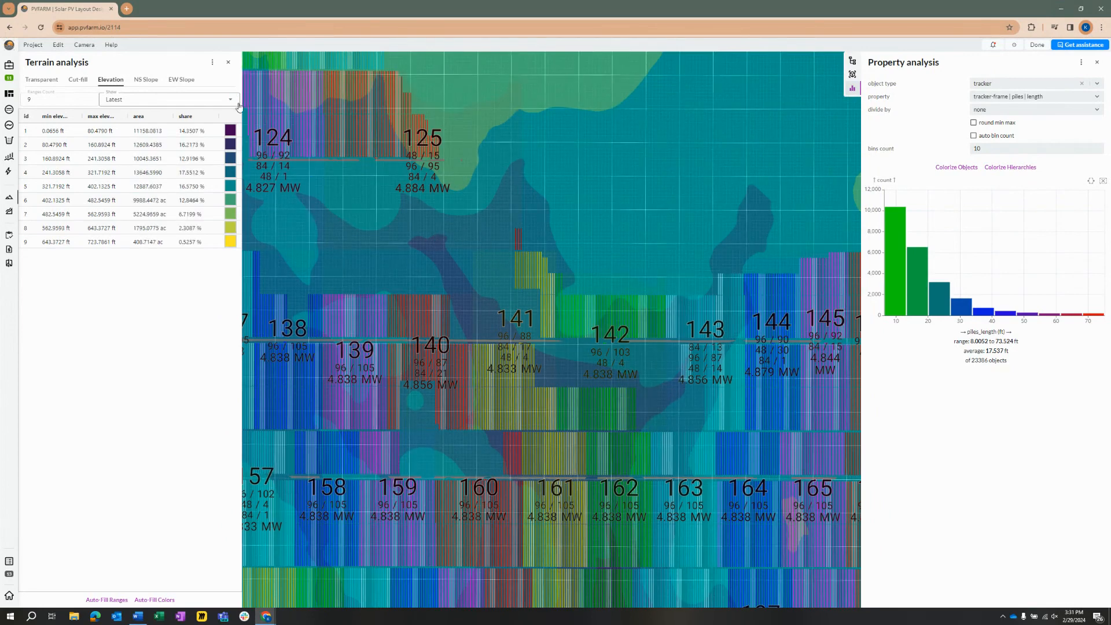
click(146, 81)
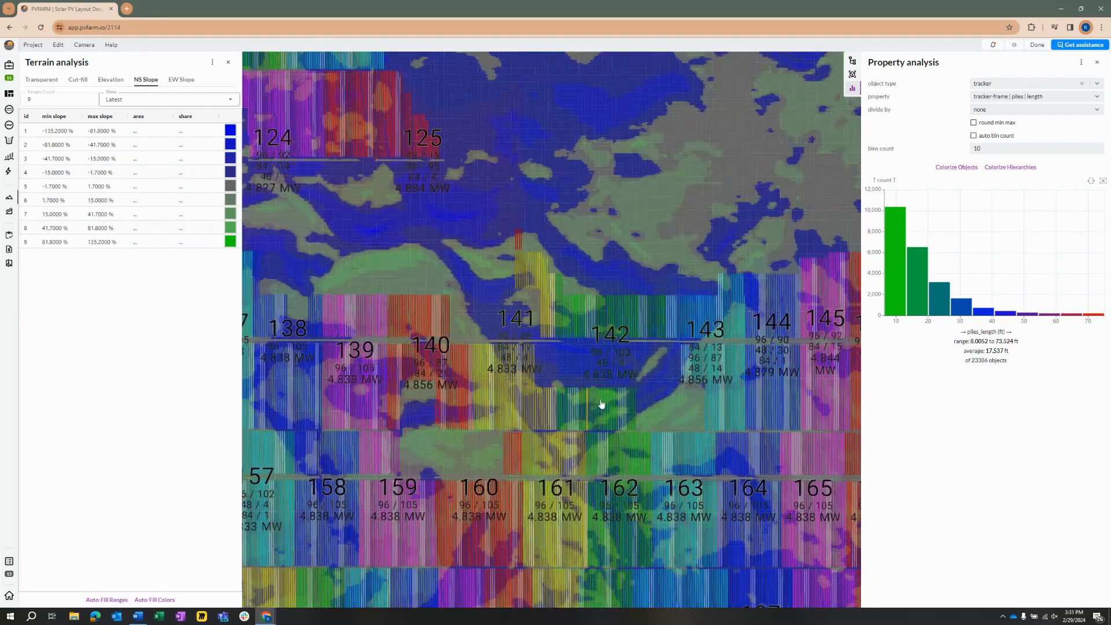
middle_drag(625, 297, 625, 327)
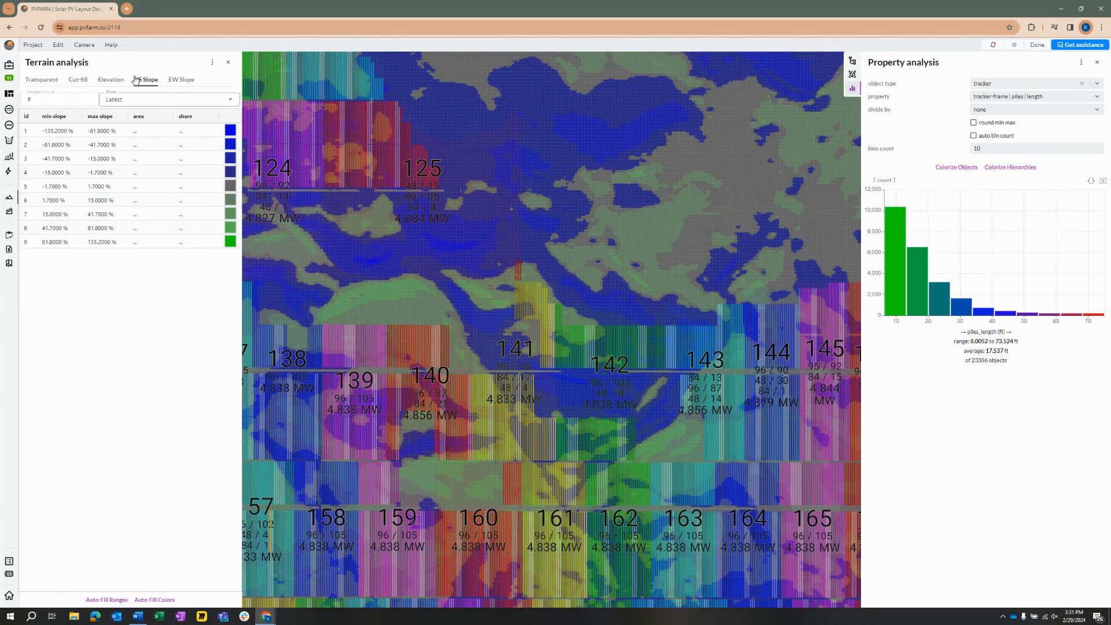
Set the terrain display to transparent and close the terrain analysis.
scroll(603, 384, down, 3)
scroll(496, 471, down, 3)
click(32, 84)
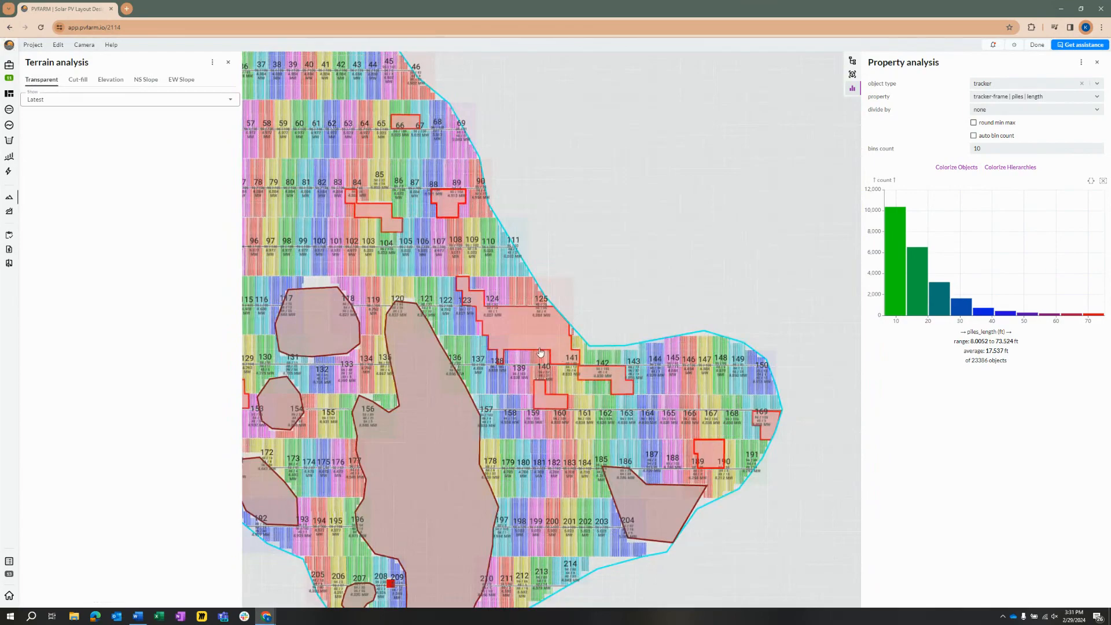
scroll(505, 301, down, 2)
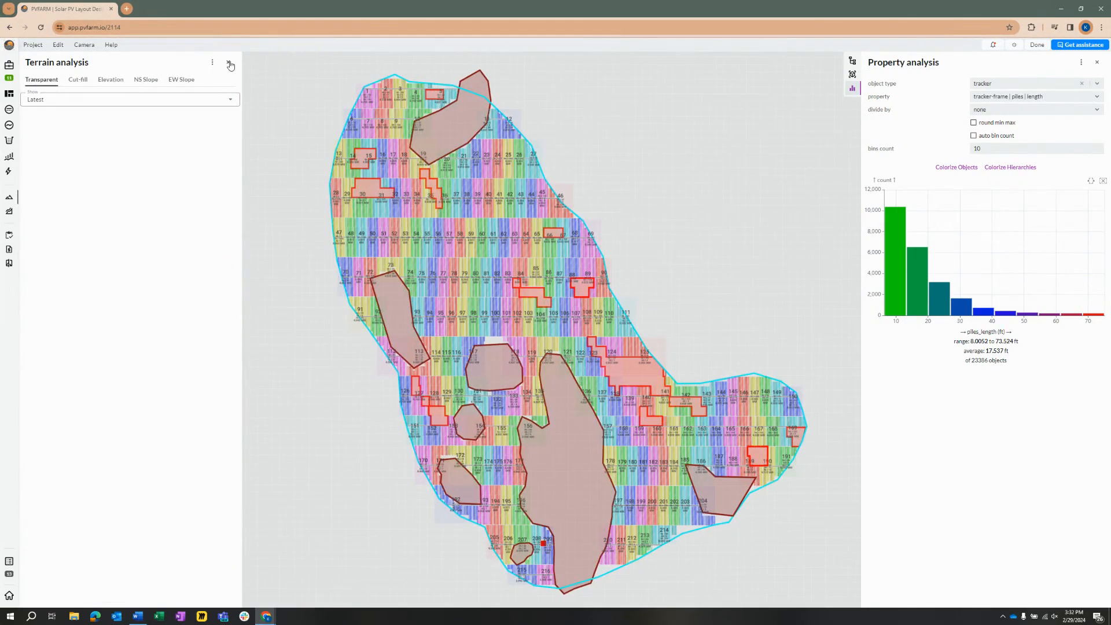
click(229, 63)
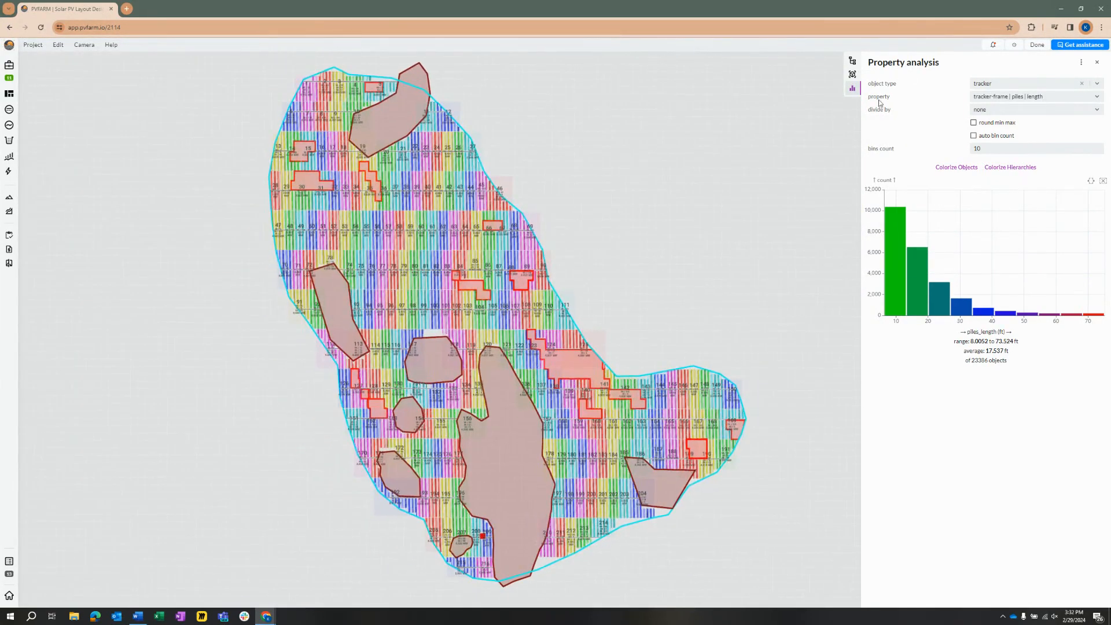
Colorize the tracker objects by pile length and check the pile-length histogram against the layout.
click(956, 167)
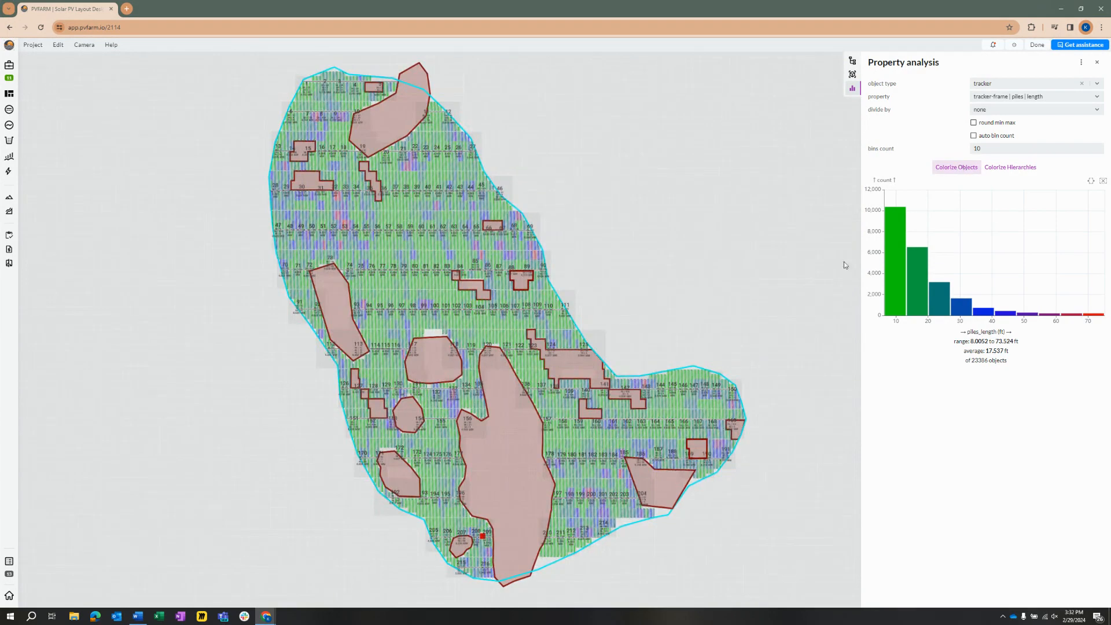
scroll(532, 297, up, 3)
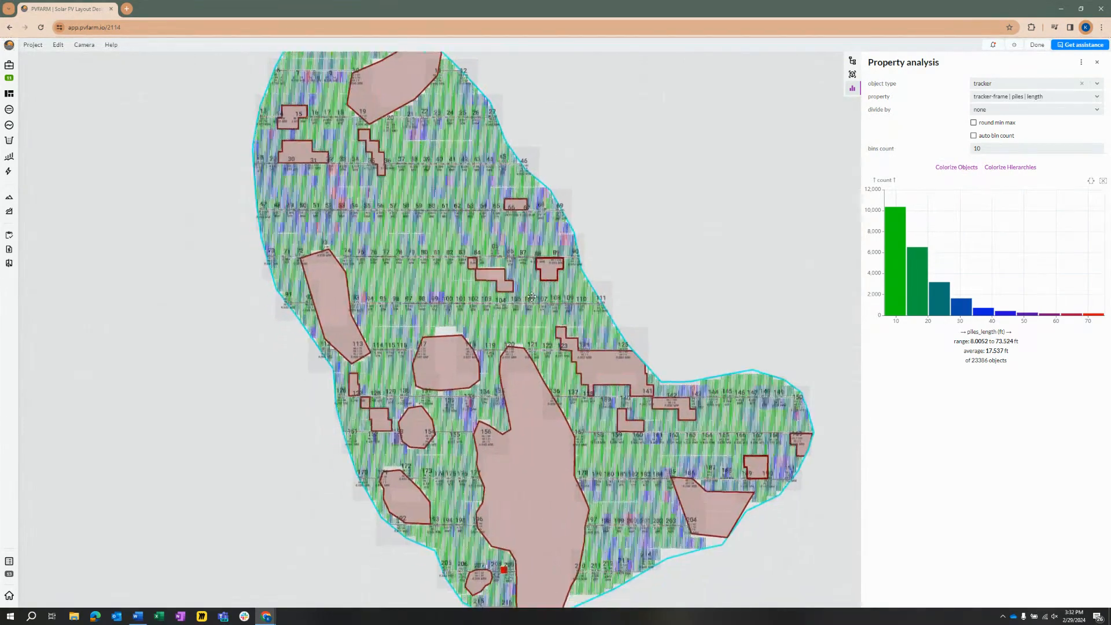
scroll(533, 299, up, 2)
scroll(534, 304, down, 2)
mouse_move(895, 298)
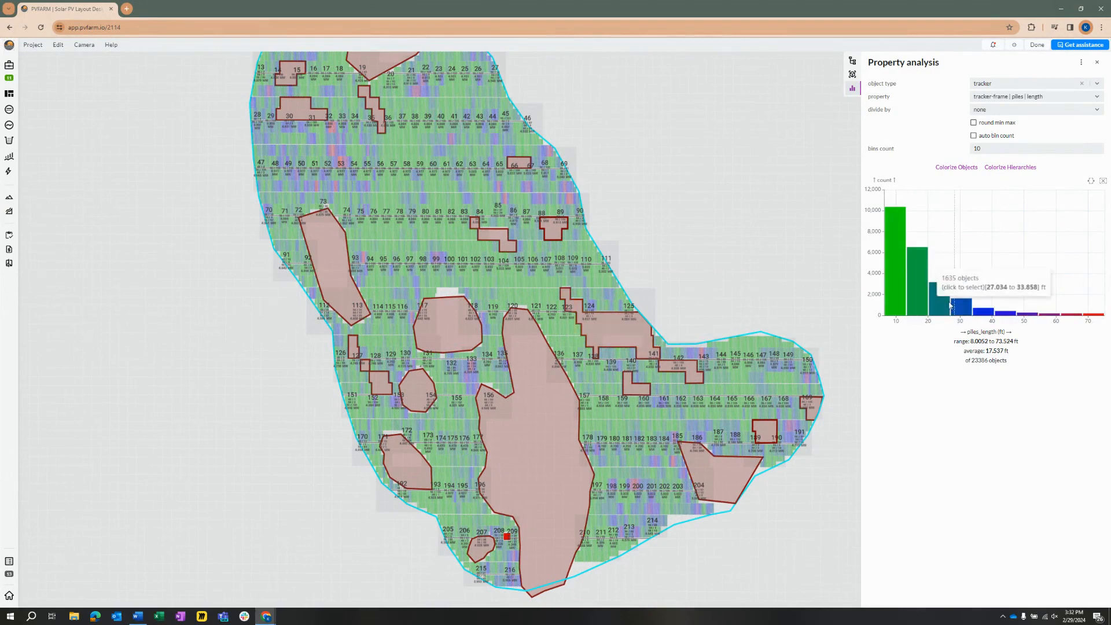
Examine the pile-length colours across the site, from the northern blocks down to the southeastern blocks.
scroll(535, 242, up, 2)
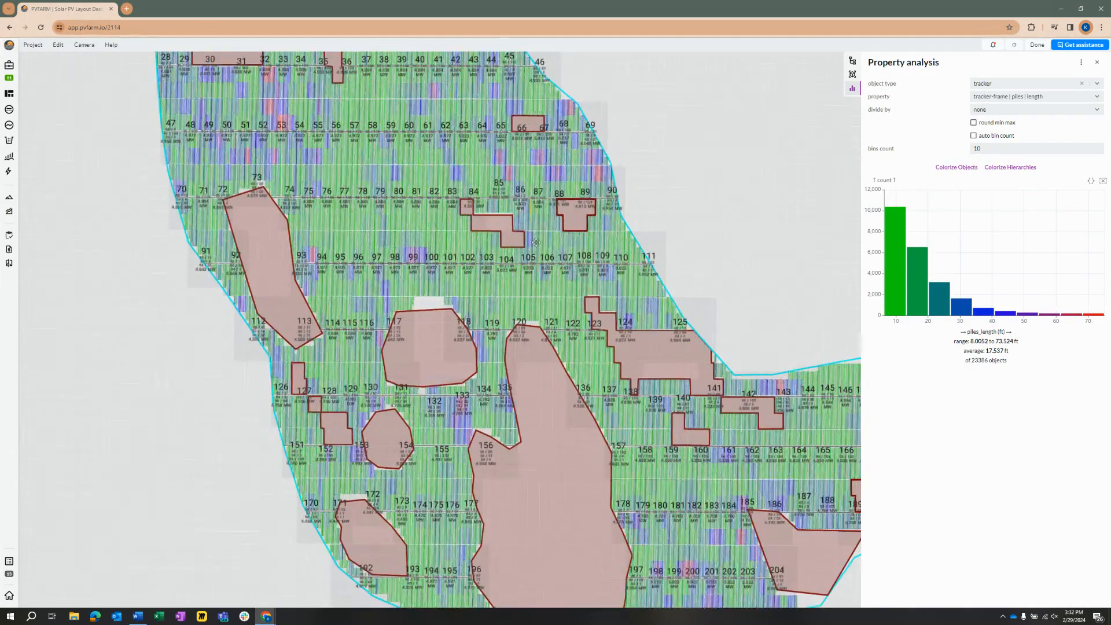
middle_drag(536, 242, 565, 341)
middle_drag(573, 464, 555, 372)
scroll(652, 557, down, 1)
scroll(652, 557, down, 4)
scroll(579, 454, up, 6)
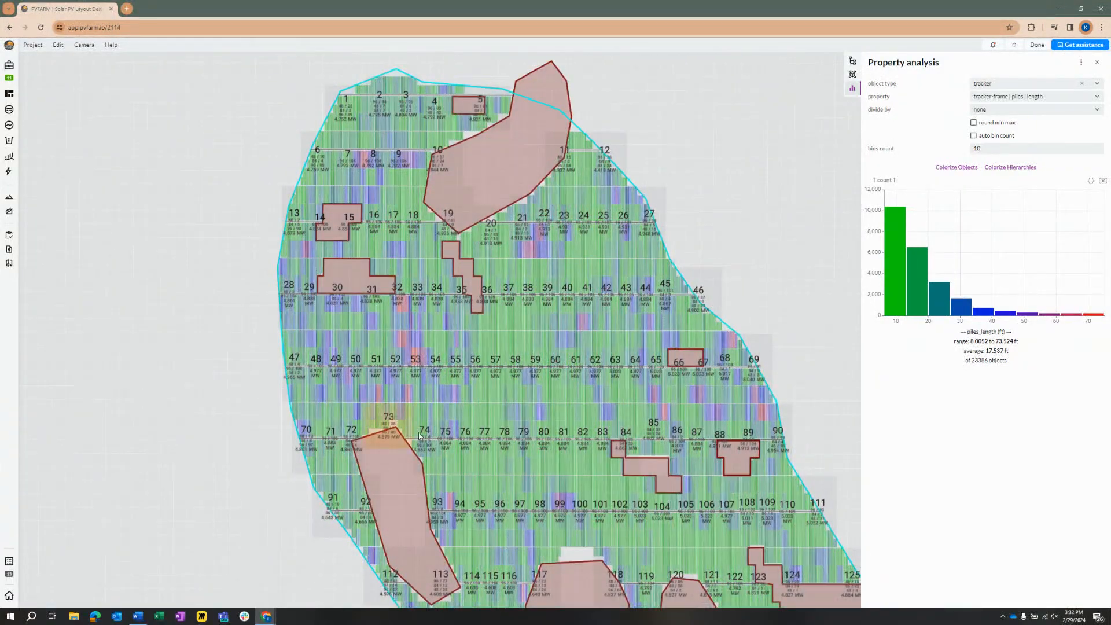
scroll(473, 407, down, 2)
middle_drag(564, 470, 534, 434)
scroll(535, 437, down, 2)
middle_drag(647, 583, 566, 461)
scroll(566, 463, up, 1)
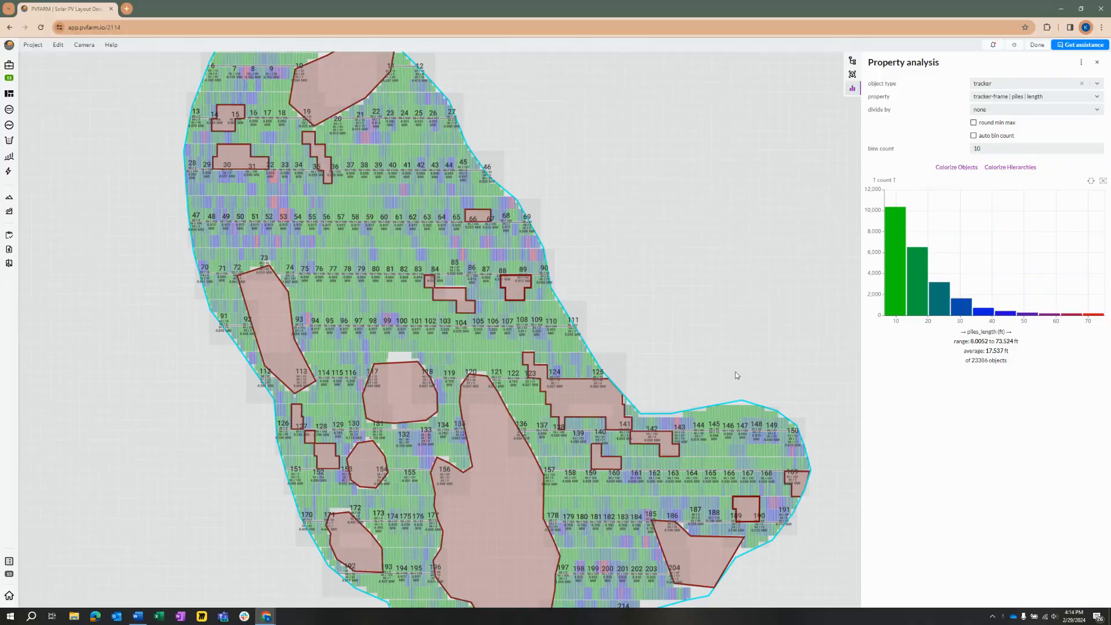
Select the end tracker beside the excluded area near block 105 in a tilted view and isolate it.
scroll(498, 401, up, 5)
middle_drag(497, 401, 399, 392)
scroll(412, 315, up, 10)
click(401, 391)
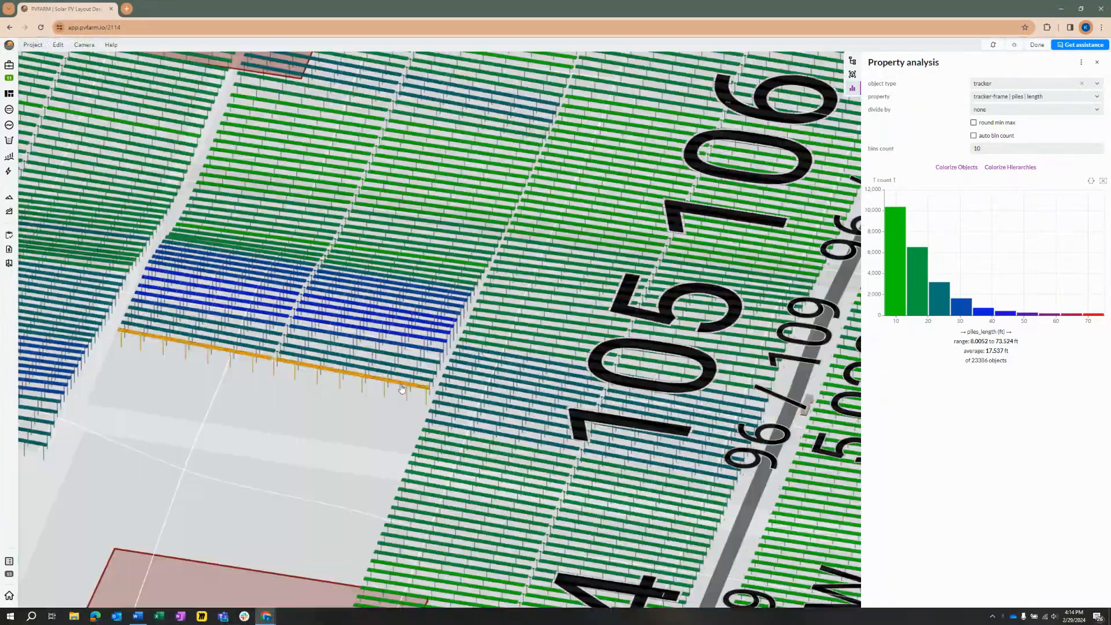
key(i)
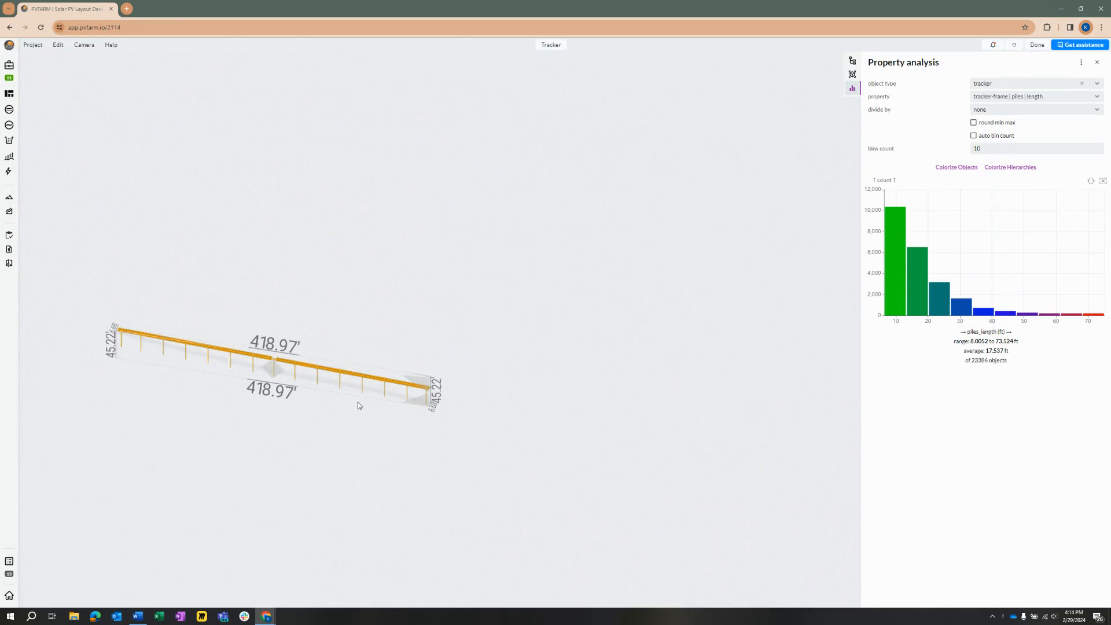
Examine the isolated tracker's piles from the side along its full length, comparing both ends with the middle.
middle_drag(359, 406, 230, 399)
scroll(230, 398, up, 5)
middle_drag(377, 449, 383, 434)
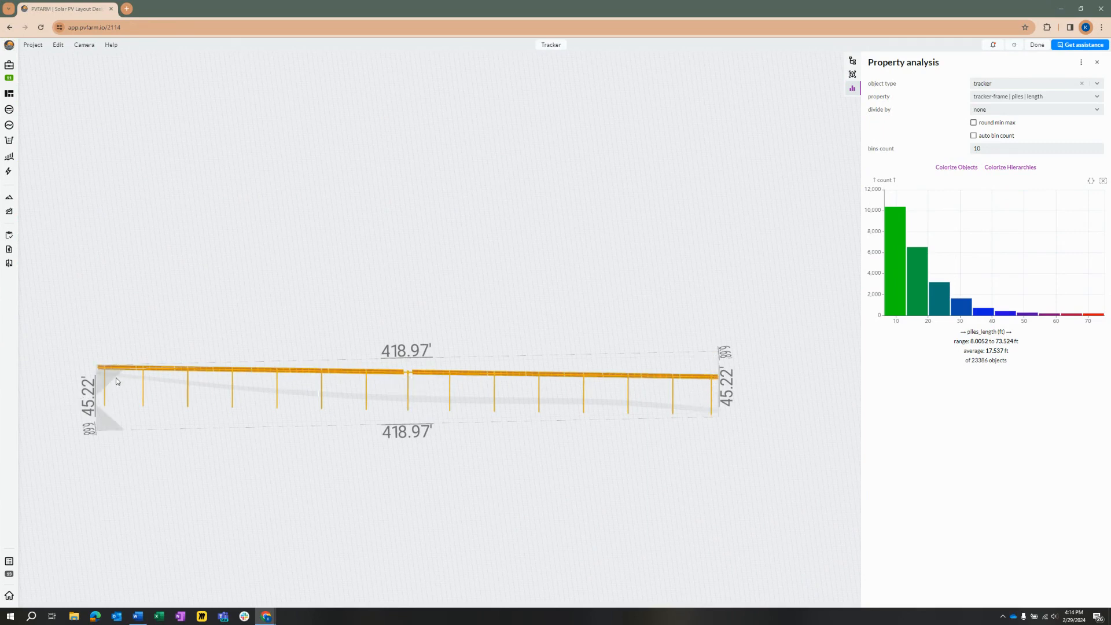
scroll(108, 378, up, 5)
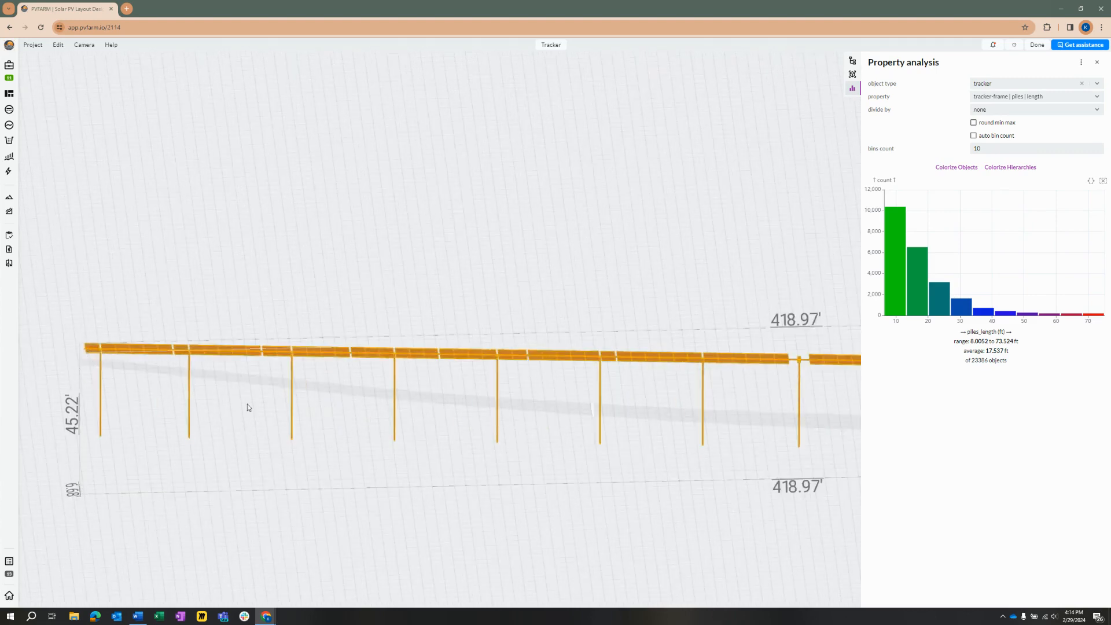
right_drag(247, 405, 17, 448)
click(617, 465)
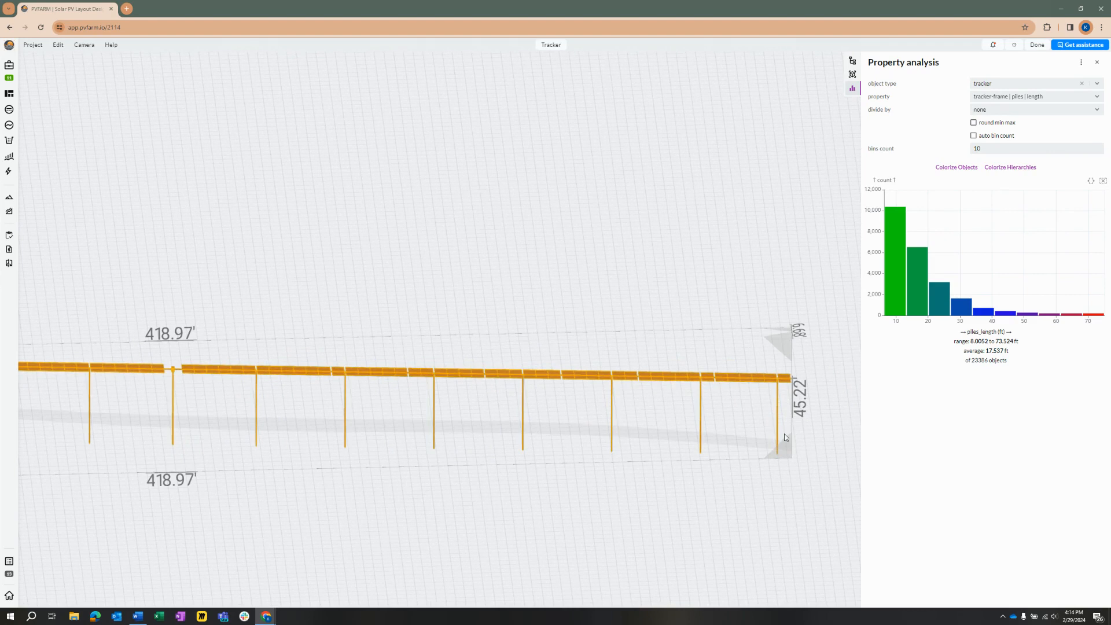
scroll(780, 430, up, 2)
scroll(782, 384, down, 9)
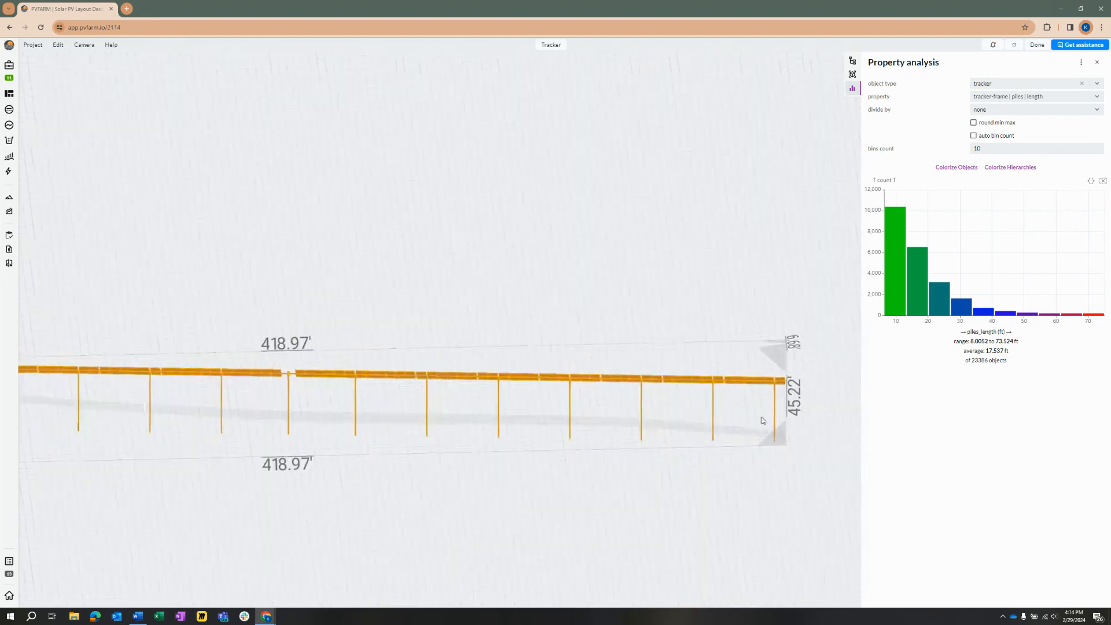
scroll(509, 435, up, 2)
right_drag(680, 444, 622, 451)
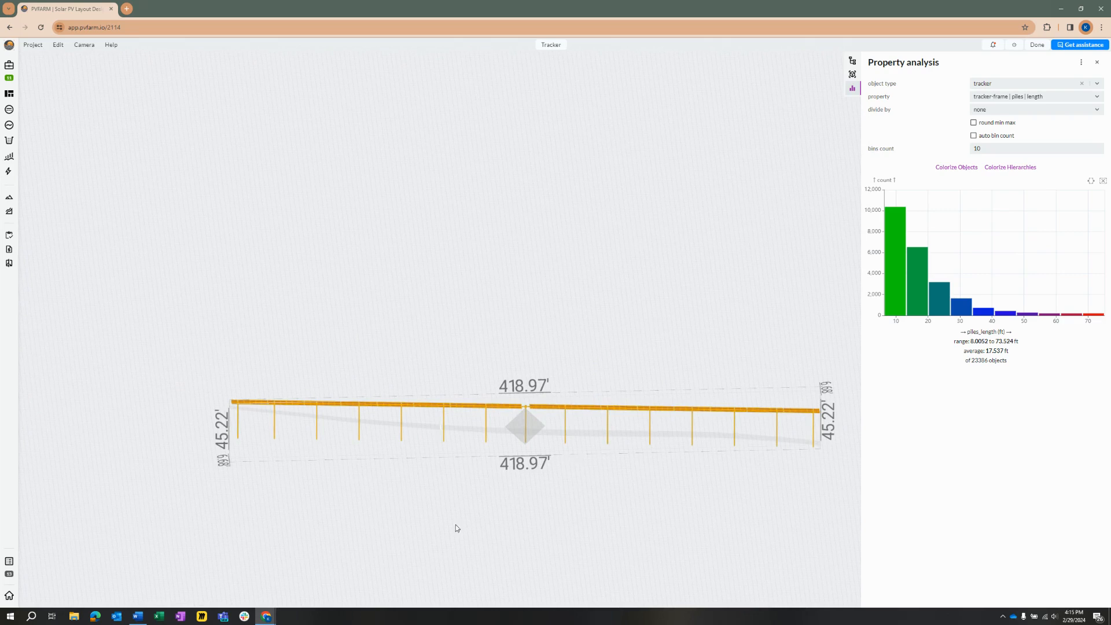
scroll(390, 528, up, 1)
right_drag(390, 528, 309, 508)
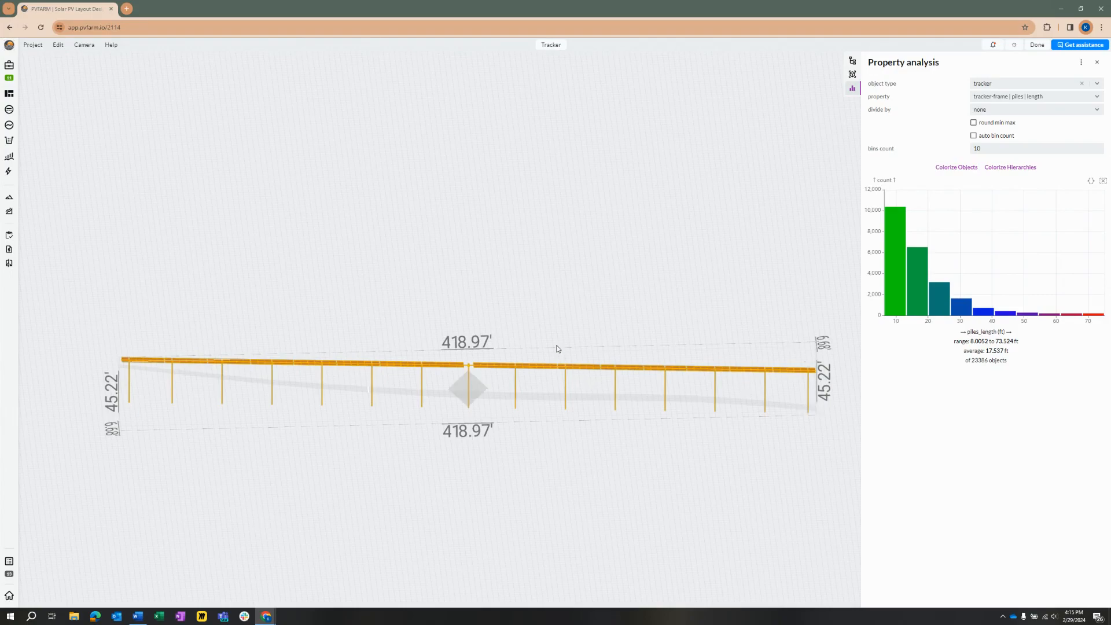
End the tracker's isolation and return to a plan view of the whole site.
key(i)
scroll(579, 302, down, 3)
middle_drag(685, 263, 465, 461)
scroll(465, 462, down, 10)
key(t)
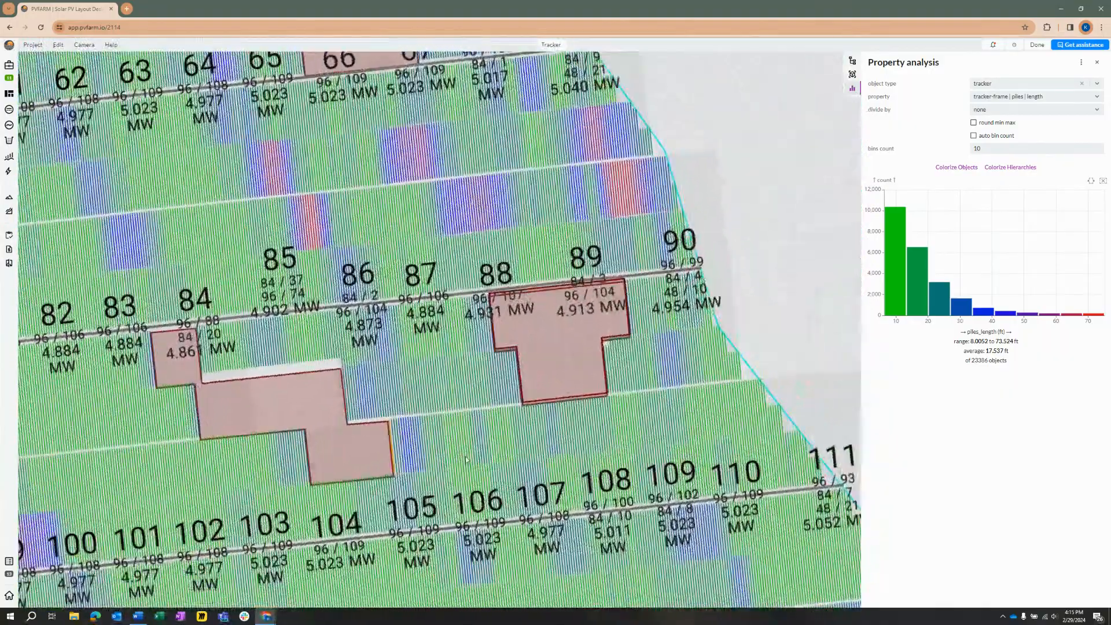
scroll(464, 460, down, 7)
middle_drag(499, 595, 513, 446)
scroll(513, 440, down, 2)
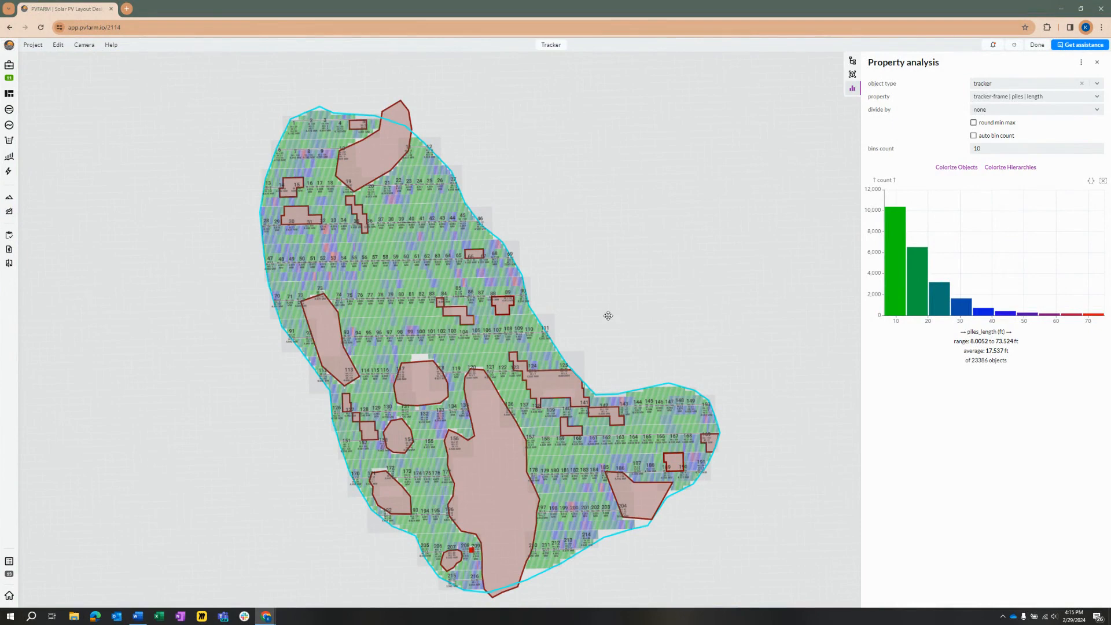
middle_drag(608, 315, 608, 297)
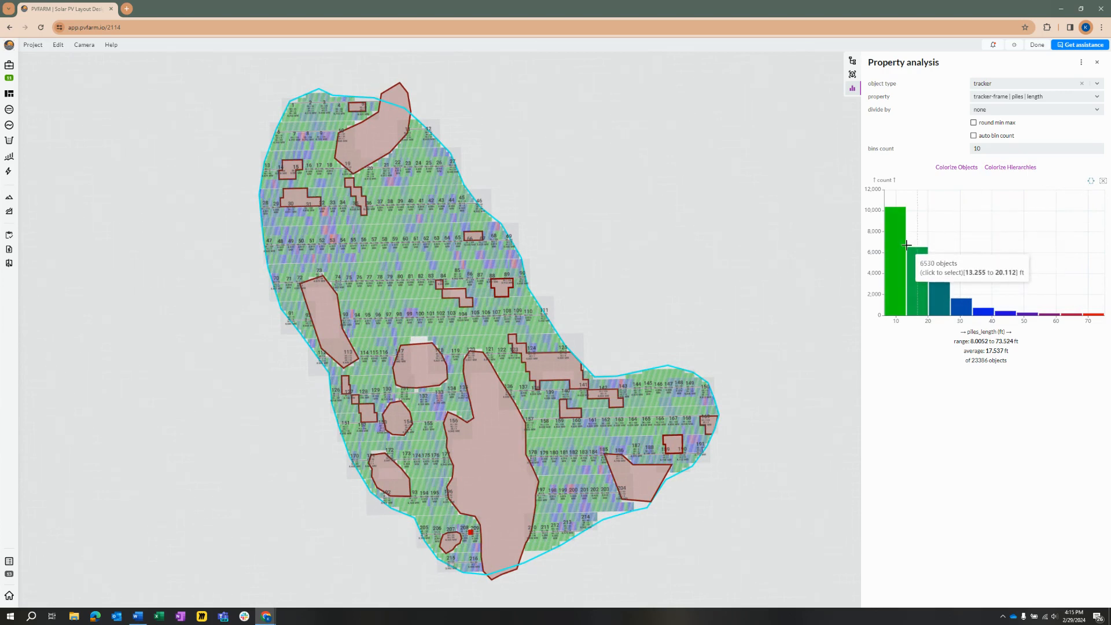
Select the trackers with pile lengths from about 13.3 to 73.5 ft in the histogram, isolate them, and clear the selection.
drag(906, 245, 1103, 251)
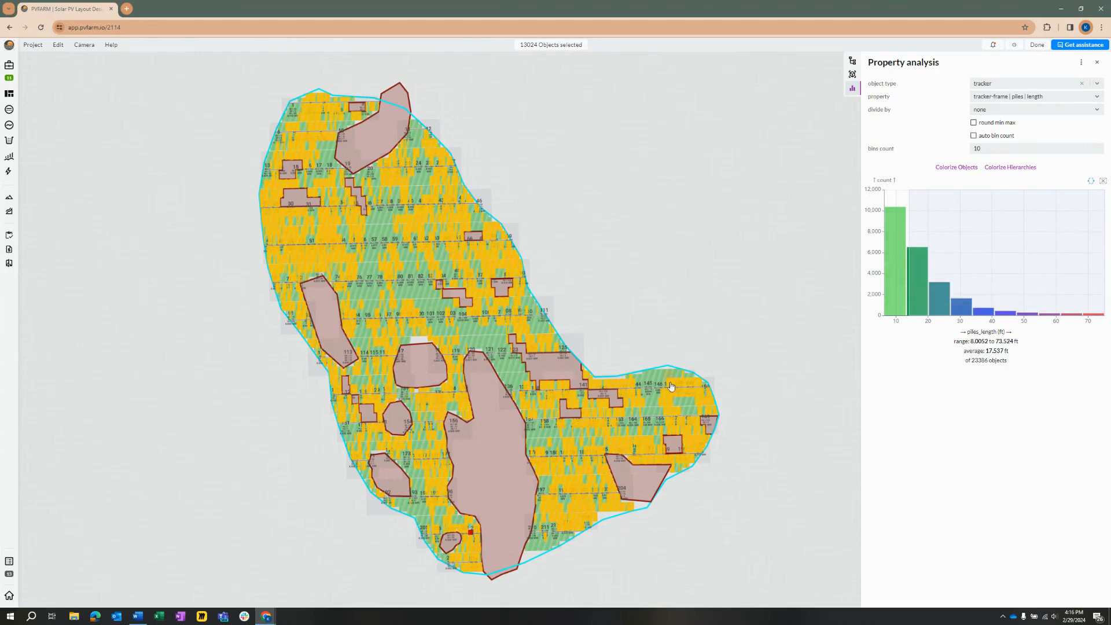
click(57, 45)
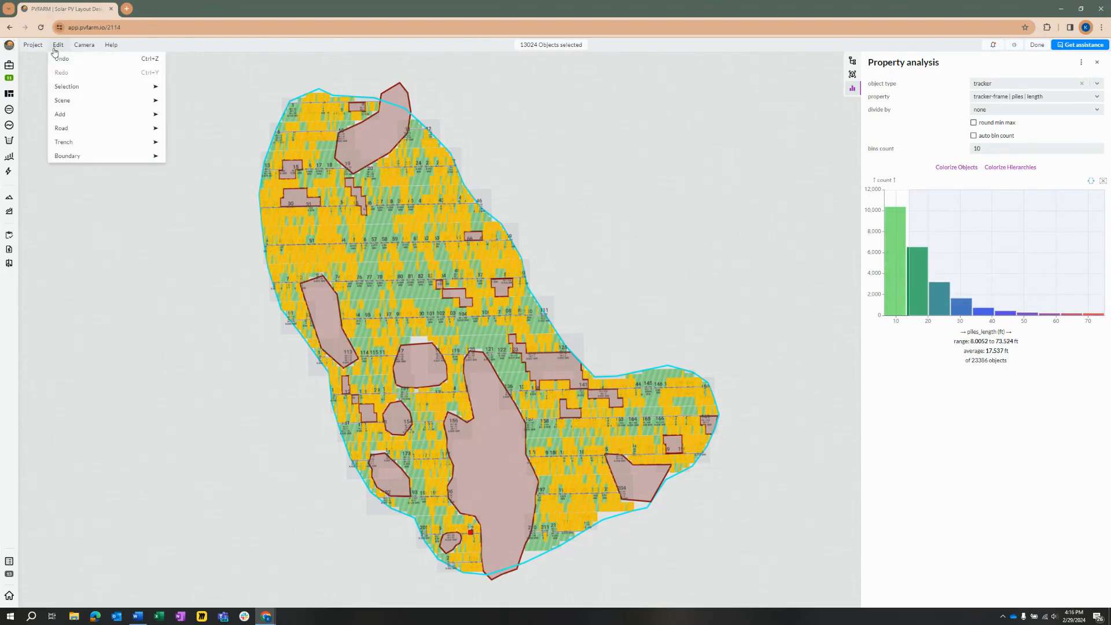
mouse_move(90, 101)
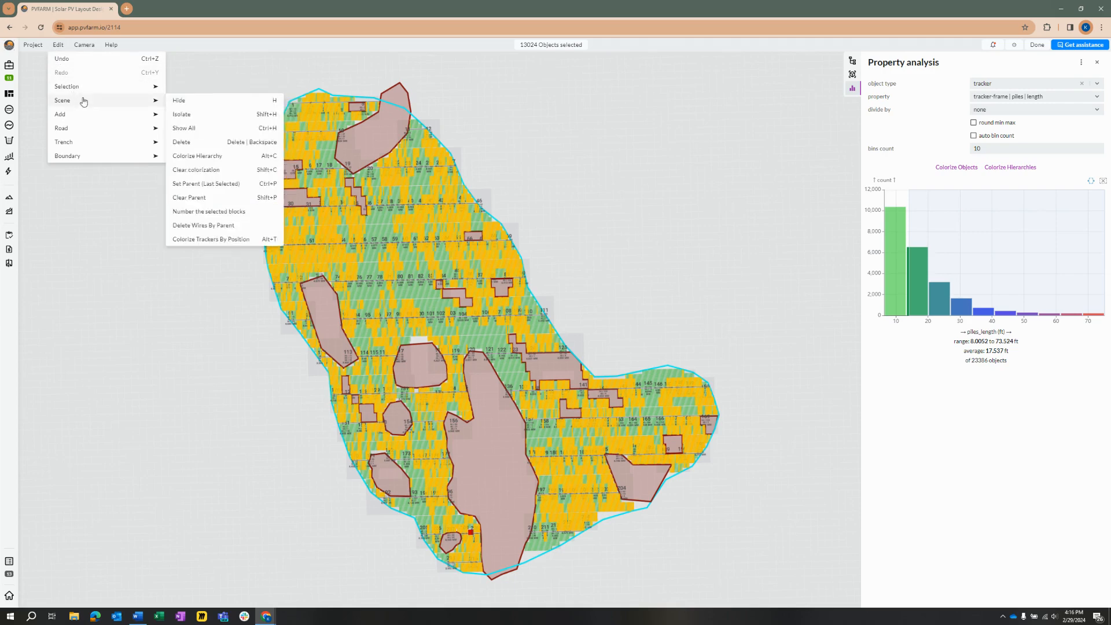
click(216, 114)
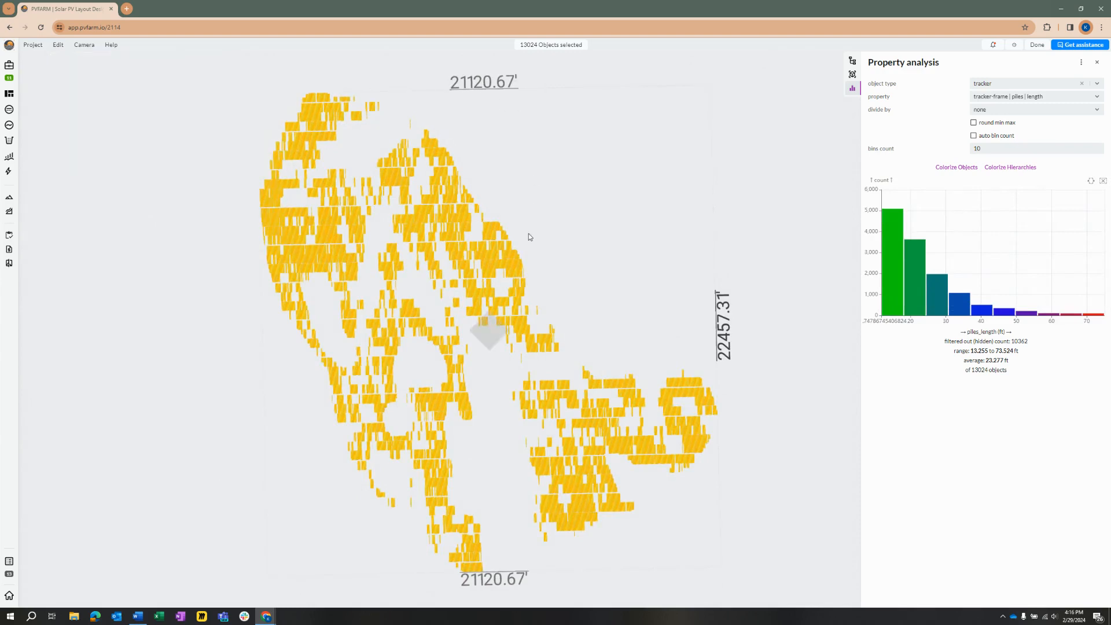
mouse_move(567, 223)
middle_down()
mouse_move(565, 183)
mouse_move(578, 232)
middle_up()
scroll(574, 198, down, 1)
middle_drag(689, 369, 641, 377)
scroll(655, 375, down, 1)
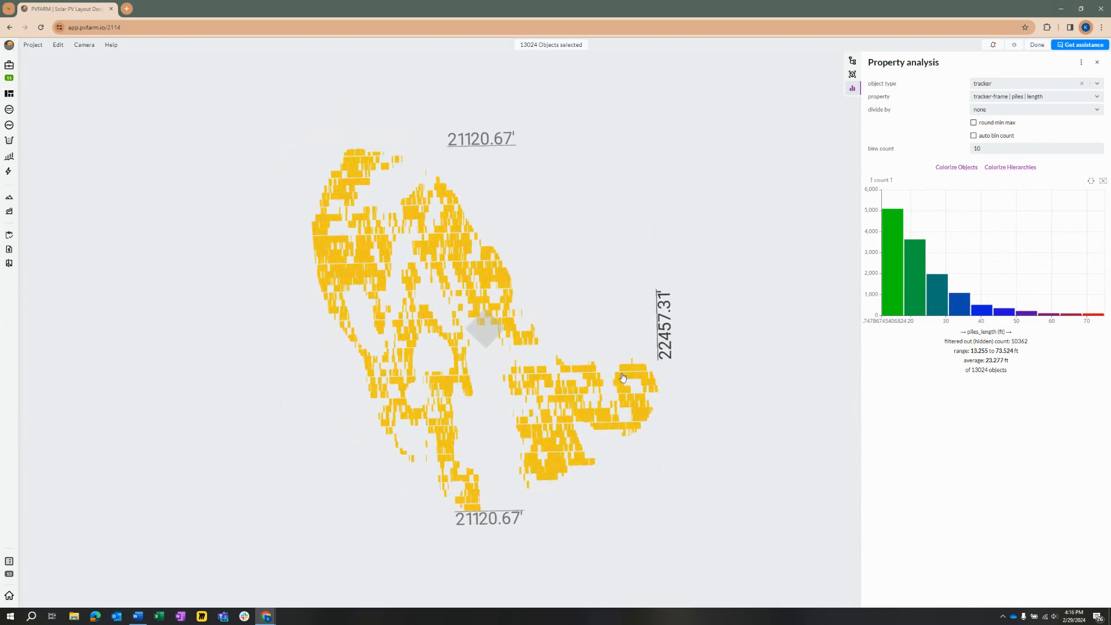
key(Escape)
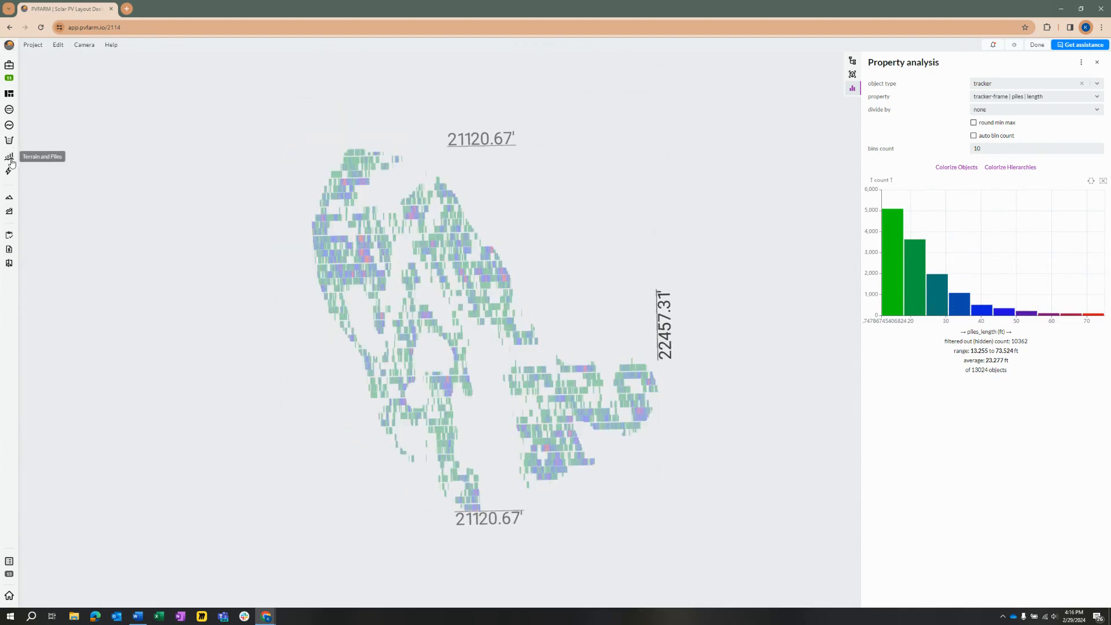
Set the terrain and piles selected area to Equipment and select all the isolated trackers in the scene.
click(9, 158)
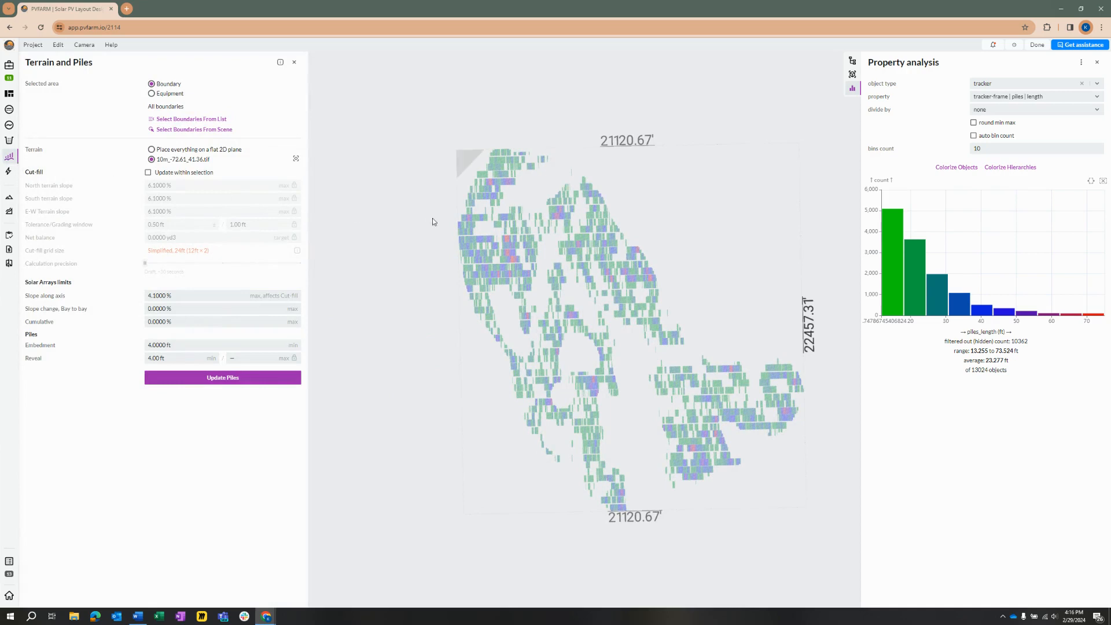
click(158, 95)
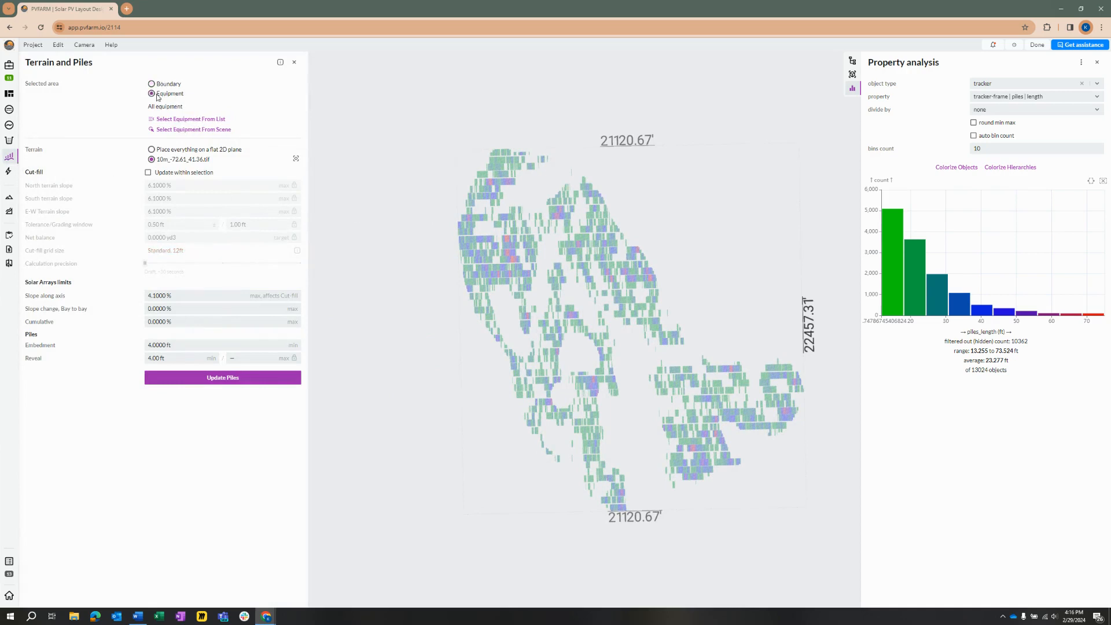
click(190, 132)
scroll(370, 169, down, 1)
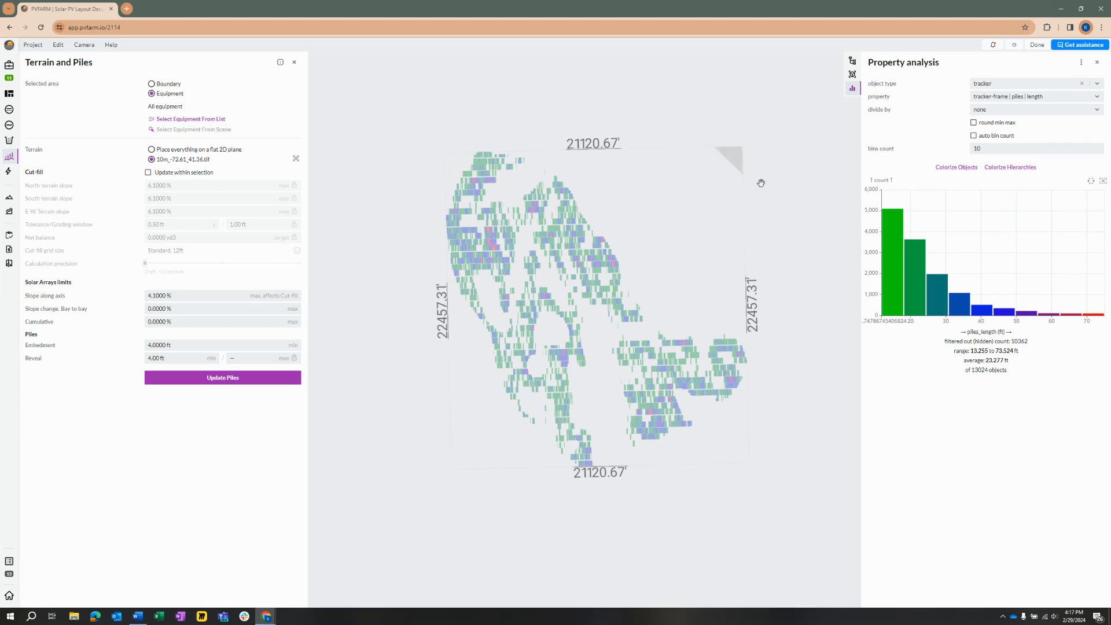
key(Escape)
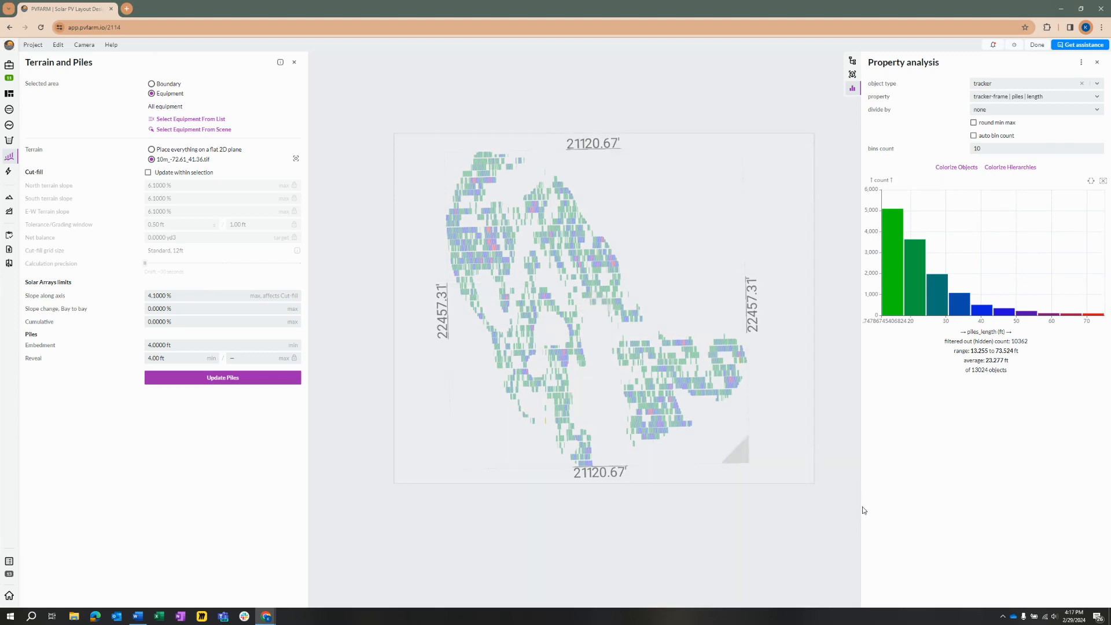
key(ctrl+a)
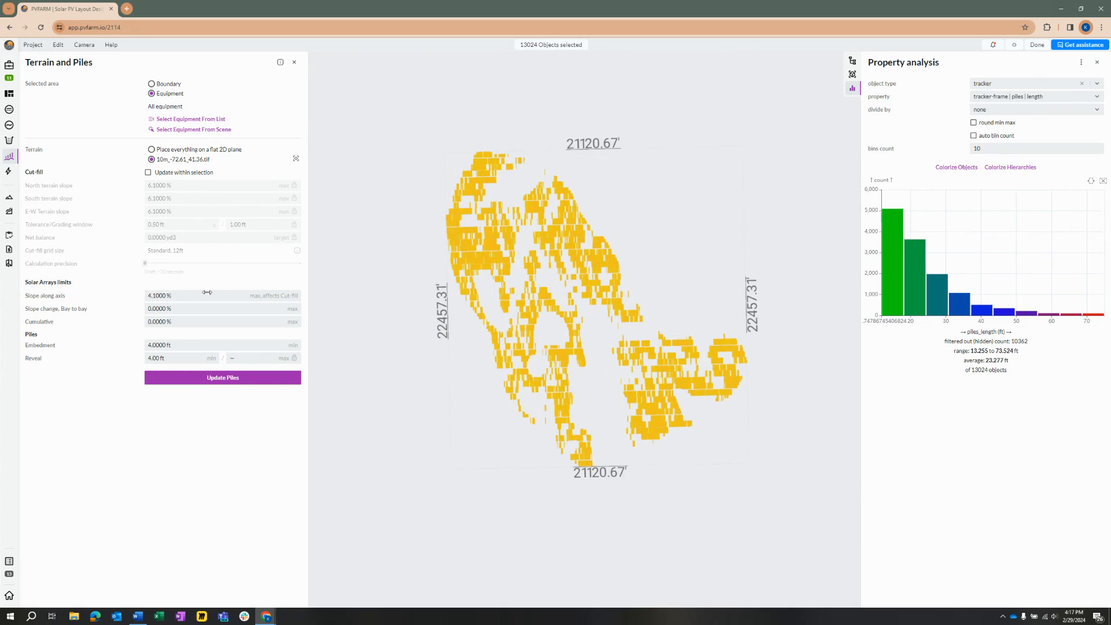
Limit the bay-to-bay slope change to 1.5% and the cumulative slope change to 15%, and update the selected trackers' piles.
click(171, 307)
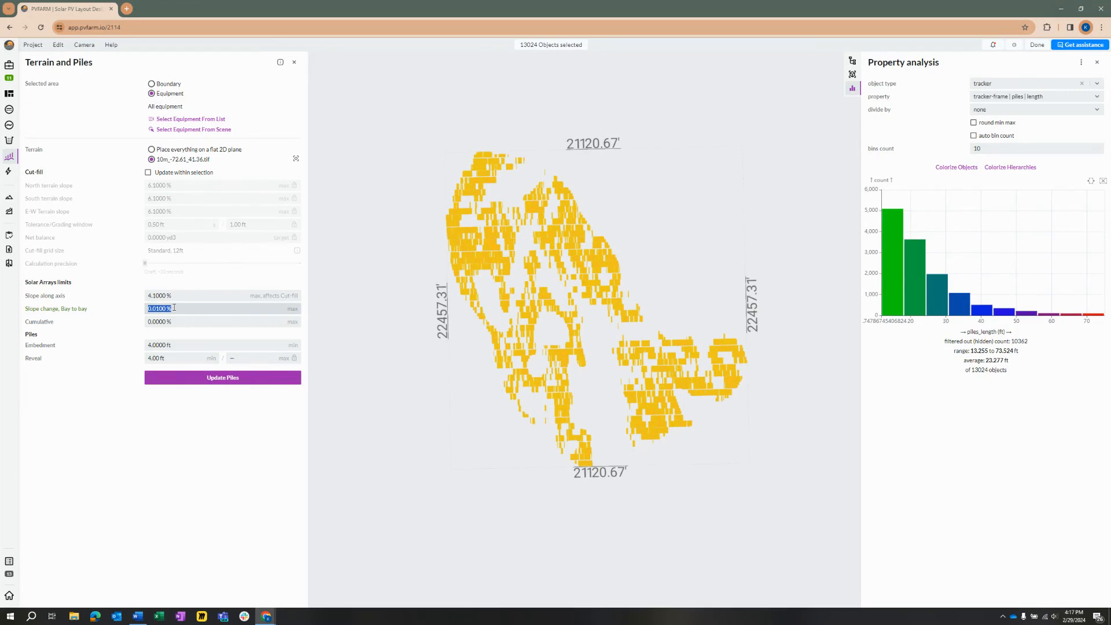
text(1.5)
click(174, 320)
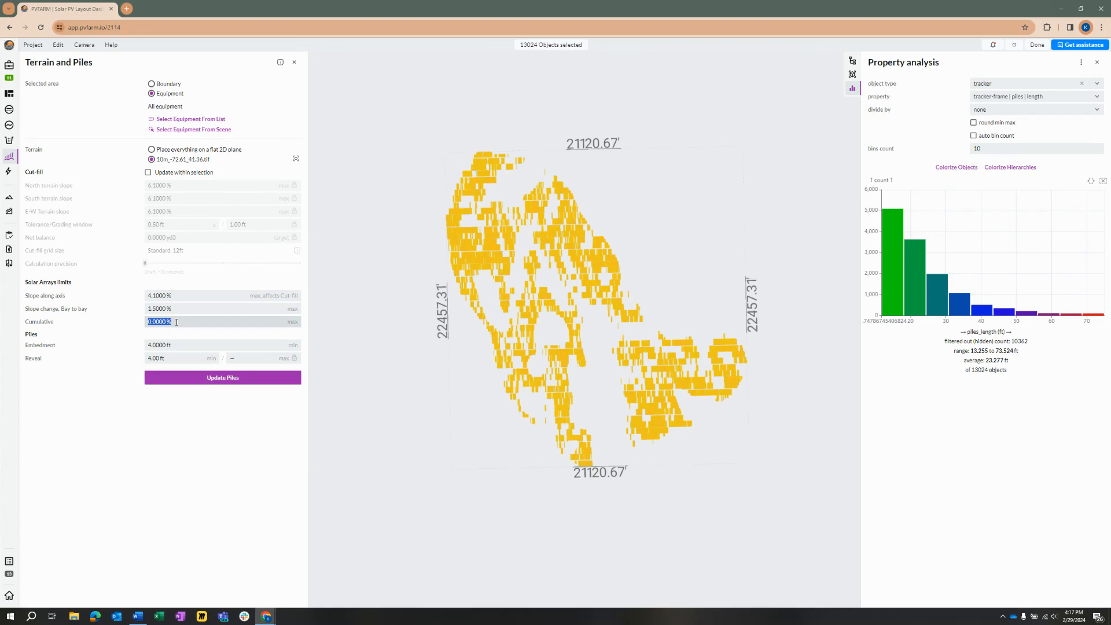
text(15)
click(127, 297)
click(223, 378)
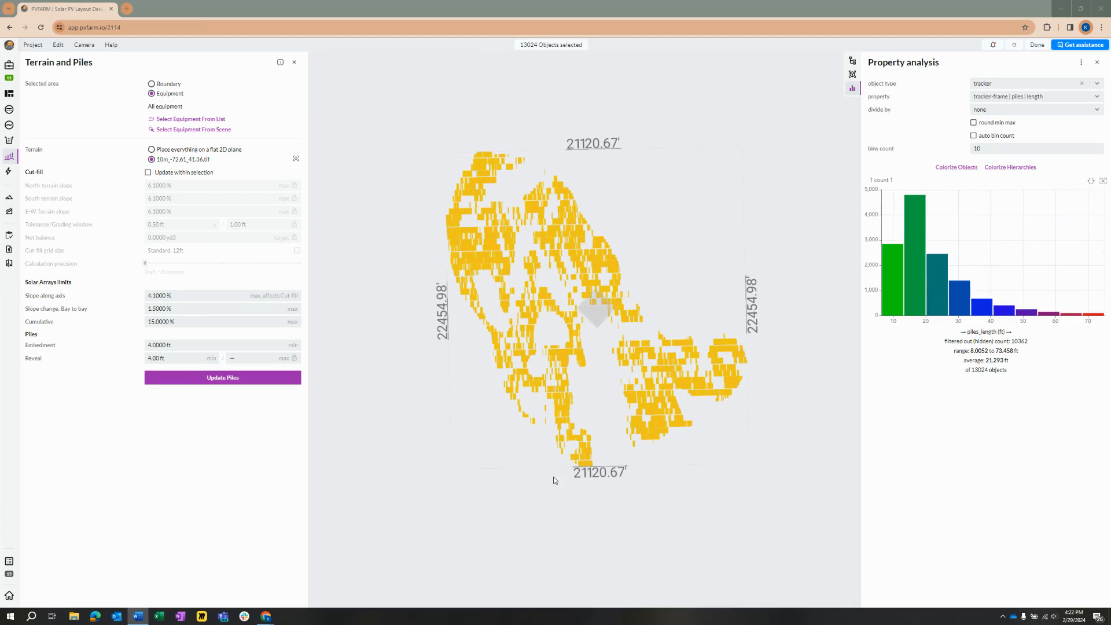
Show all hidden objects in the scene again and colorize the trackers by pile length.
click(496, 415)
click(59, 45)
mouse_move(74, 90)
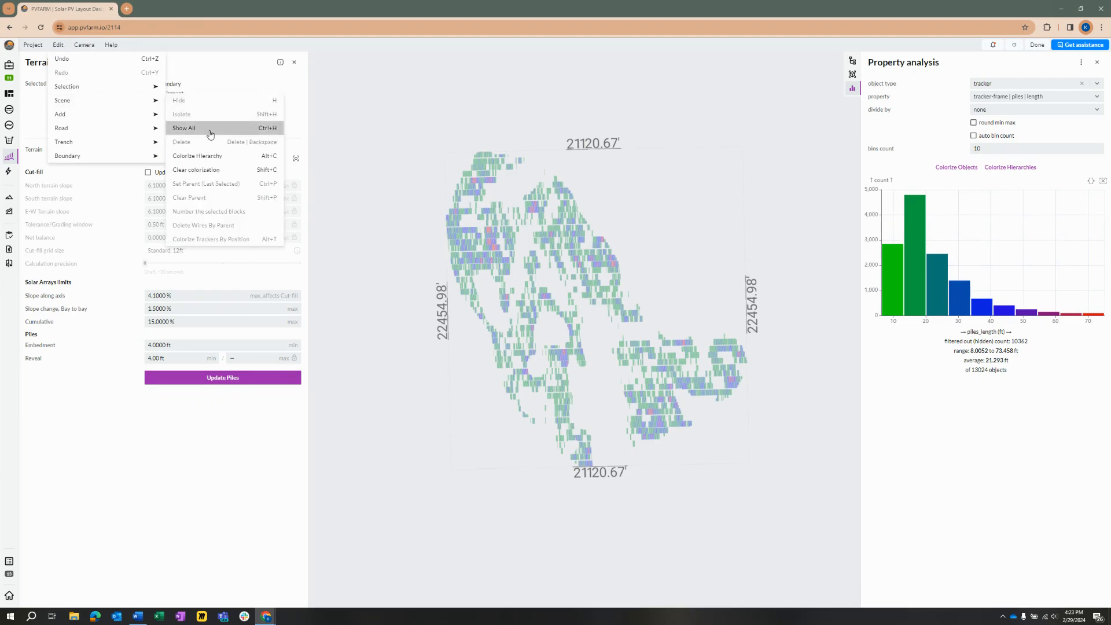
click(210, 129)
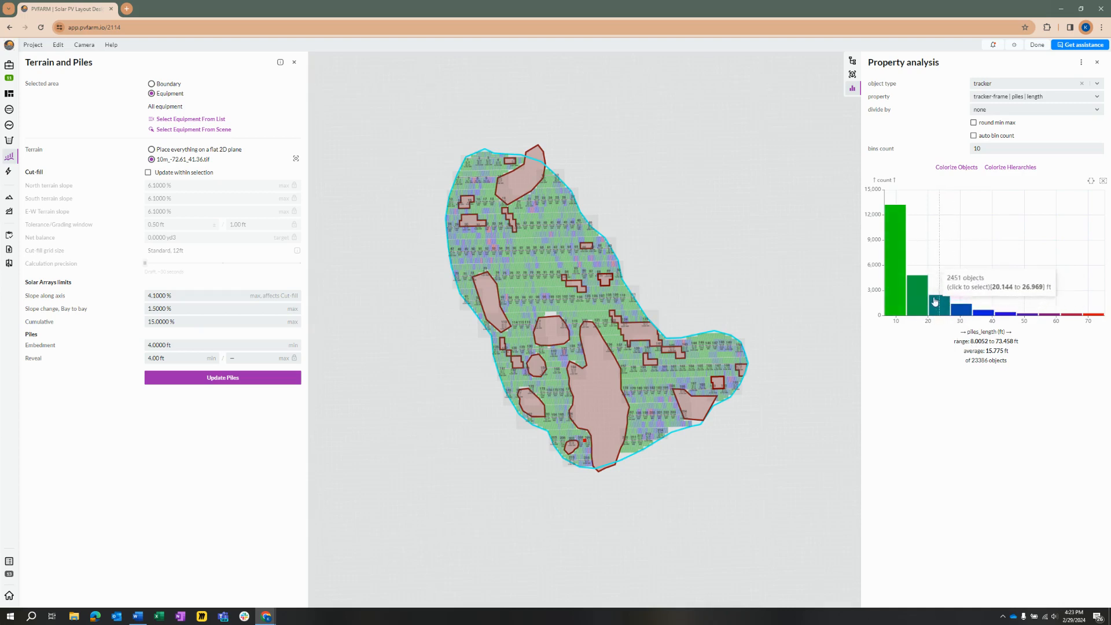
mouse_move(900, 239)
mouse_move(941, 283)
mouse_move(922, 316)
click(960, 168)
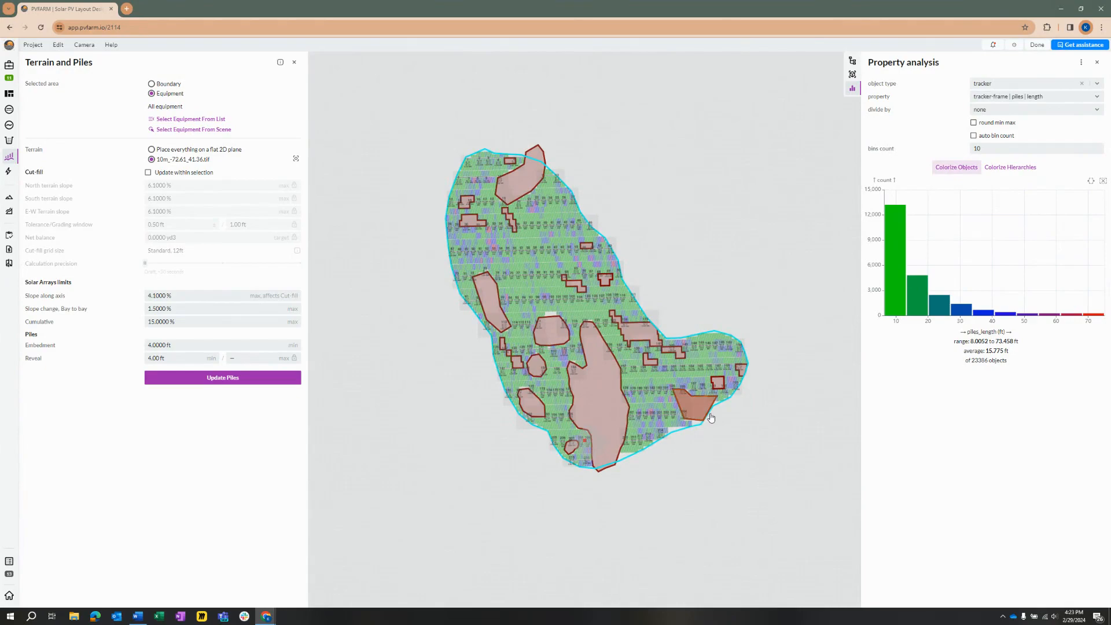
Examine the color-coded pile lengths block by block around the exclusion areas, from the middle of the site towards its north.
scroll(579, 319, up, 5)
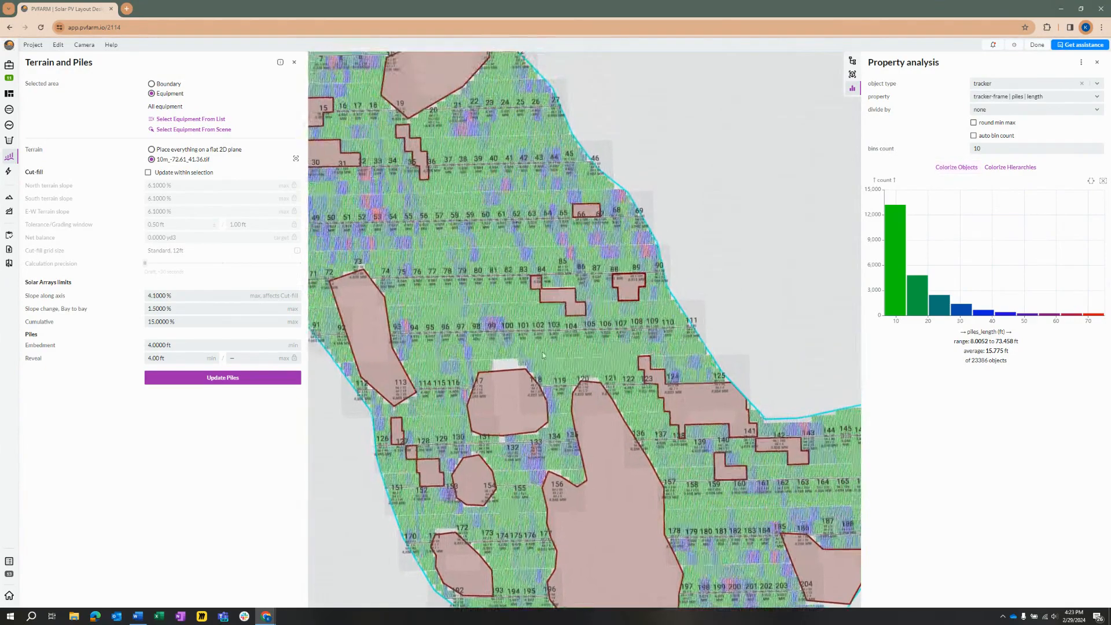
scroll(664, 429, up, 4)
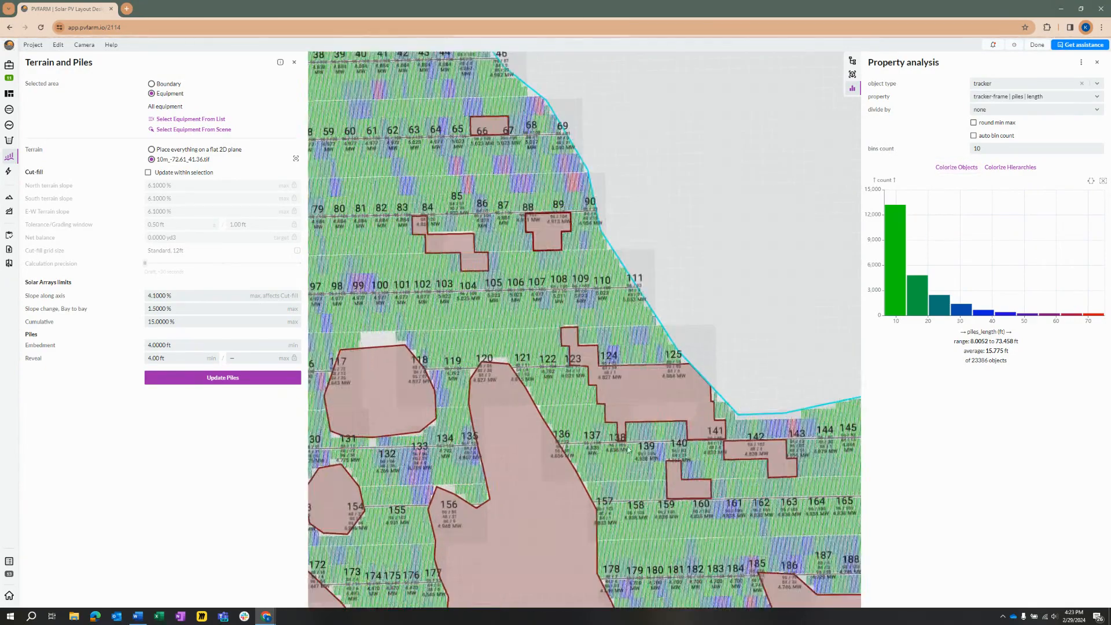
scroll(555, 447, up, 5)
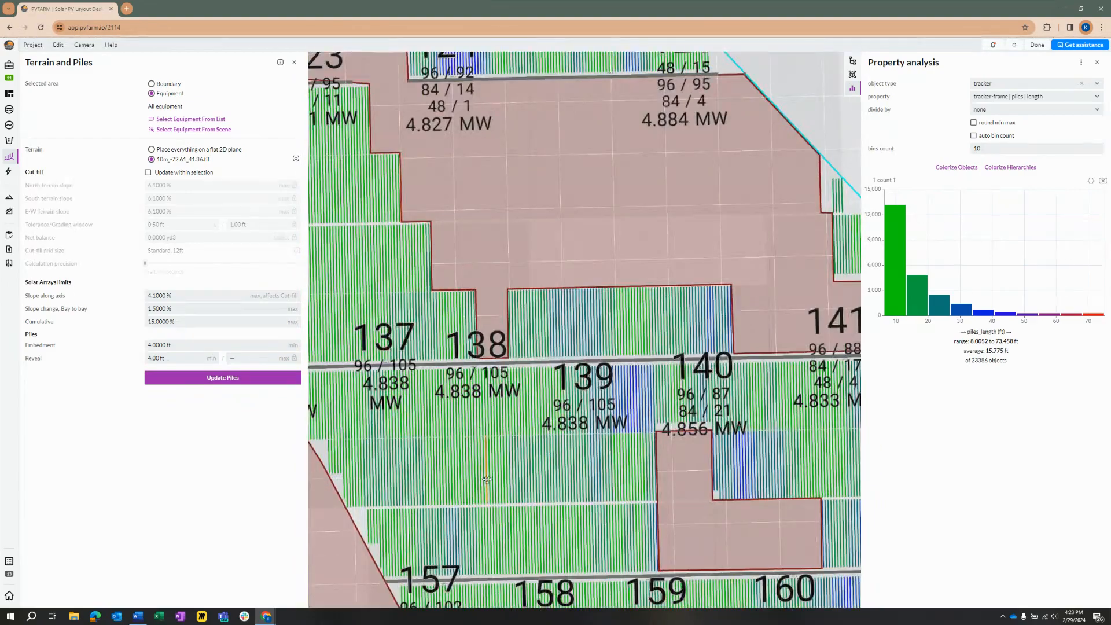
scroll(439, 476, up, 1)
middle_drag(486, 480, 479, 529)
scroll(449, 454, down, 3)
middle_drag(401, 472, 547, 497)
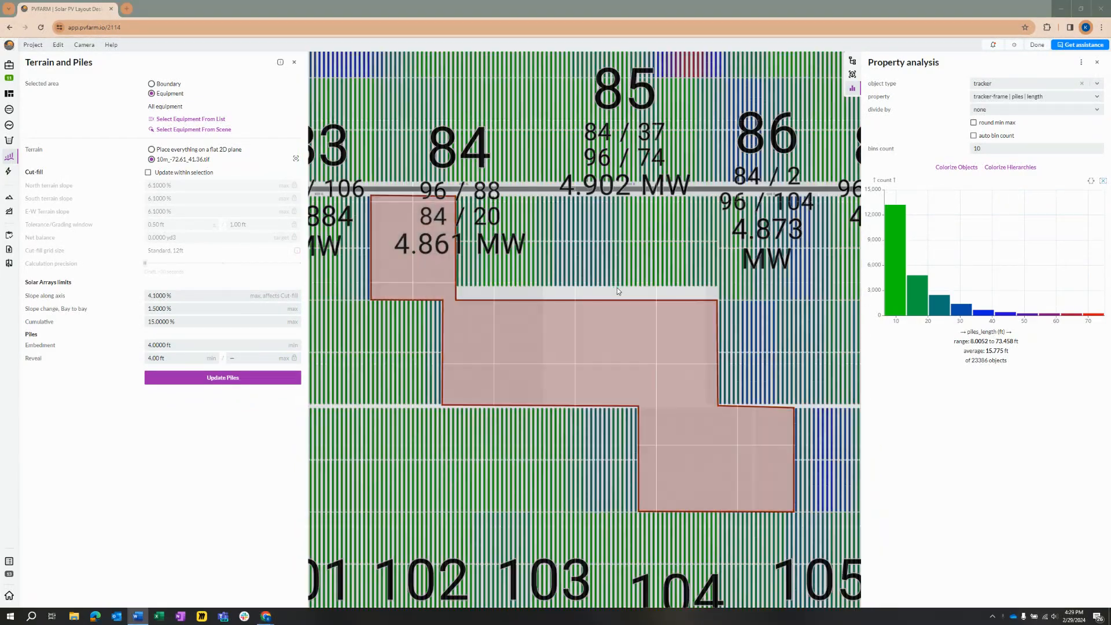
scroll(634, 294, down, 2)
middle_drag(634, 294, 654, 453)
middle_drag(584, 168, 609, 452)
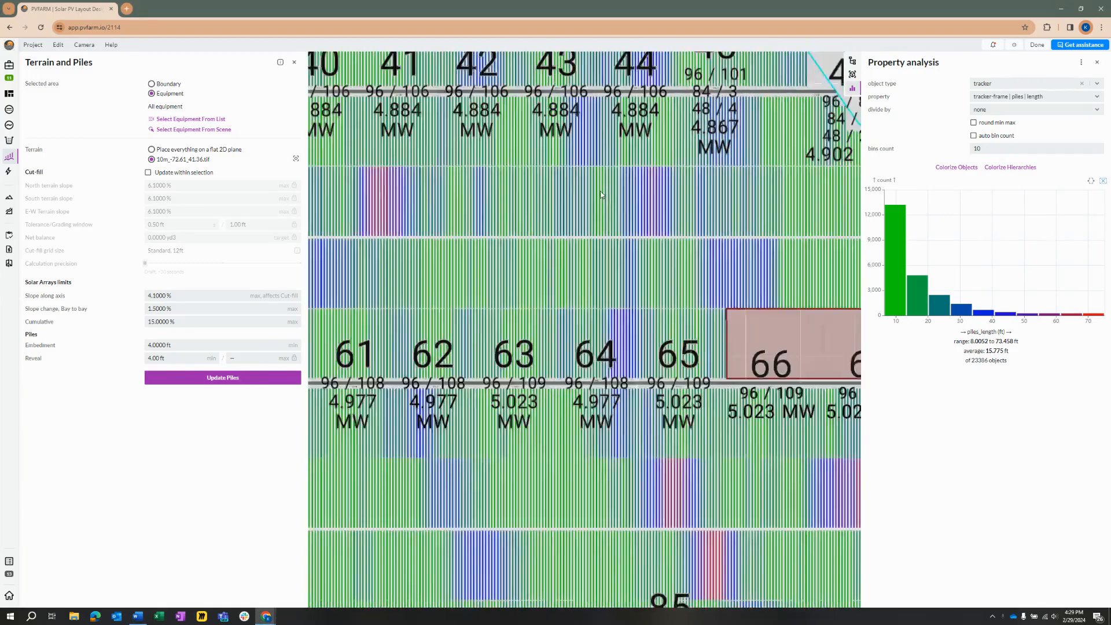
scroll(587, 136, down, 3)
middle_drag(567, 89, 678, 373)
scroll(615, 295, up, 3)
scroll(425, 265, up, 2)
middle_drag(425, 264, 607, 417)
scroll(460, 360, up, 1)
scroll(533, 439, up, 3)
Select a tracker in block 21 next to block 20 and isolate it in a side view.
right_drag(533, 439, 295, 270)
middle_drag(573, 275, 878, 397)
scroll(737, 471, up, 3)
middle_drag(736, 471, 543, 481)
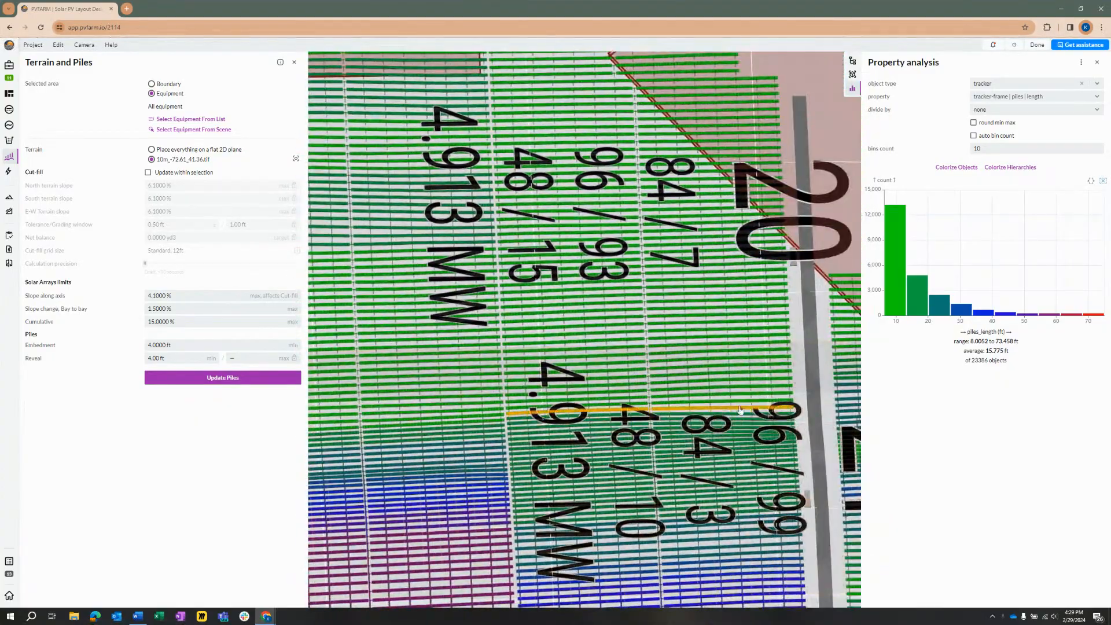
double_click(673, 414)
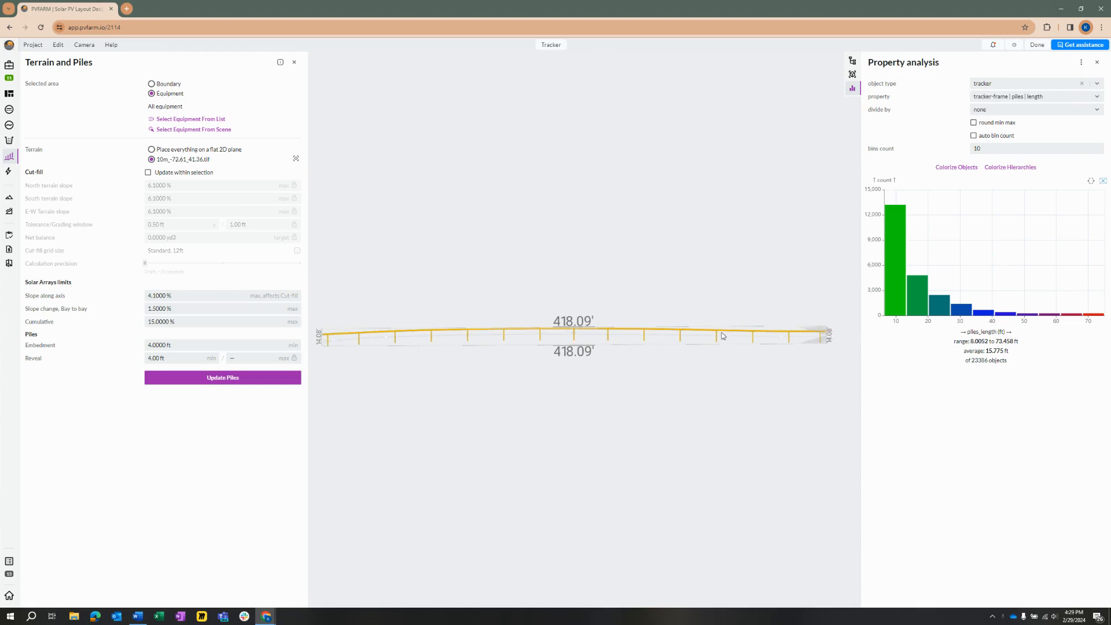
Examine the isolated block 21 tracker from the side, following its frame and piles from one end past the middle.
middle_drag(579, 340, 610, 353)
scroll(432, 345, up, 3)
middle_drag(432, 343, 502, 352)
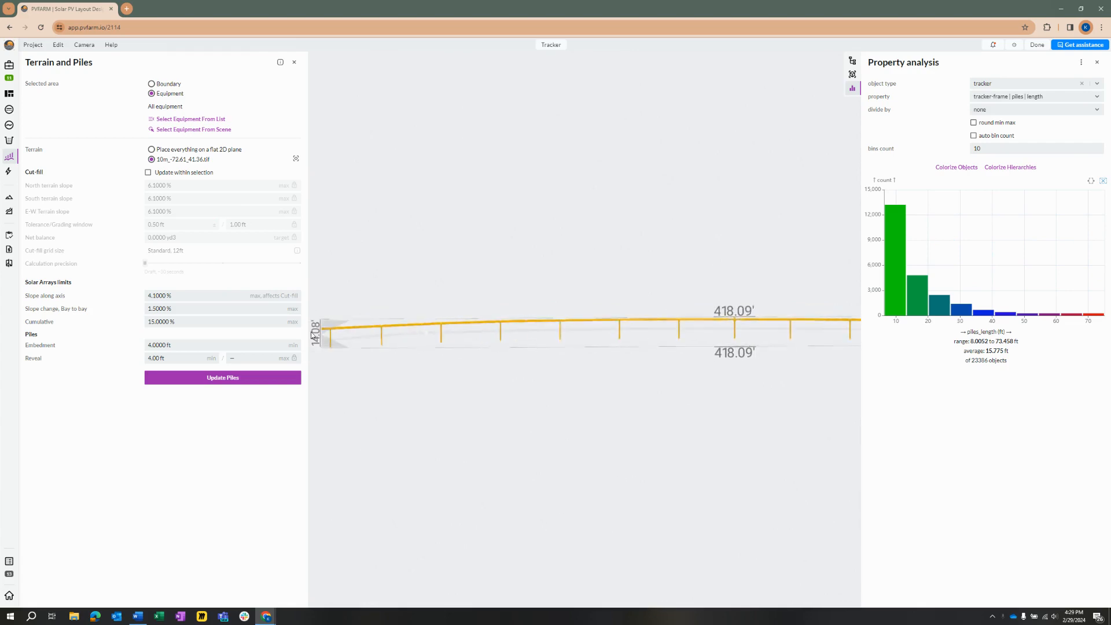
scroll(377, 352, up, 3)
middle_drag(377, 353, 456, 375)
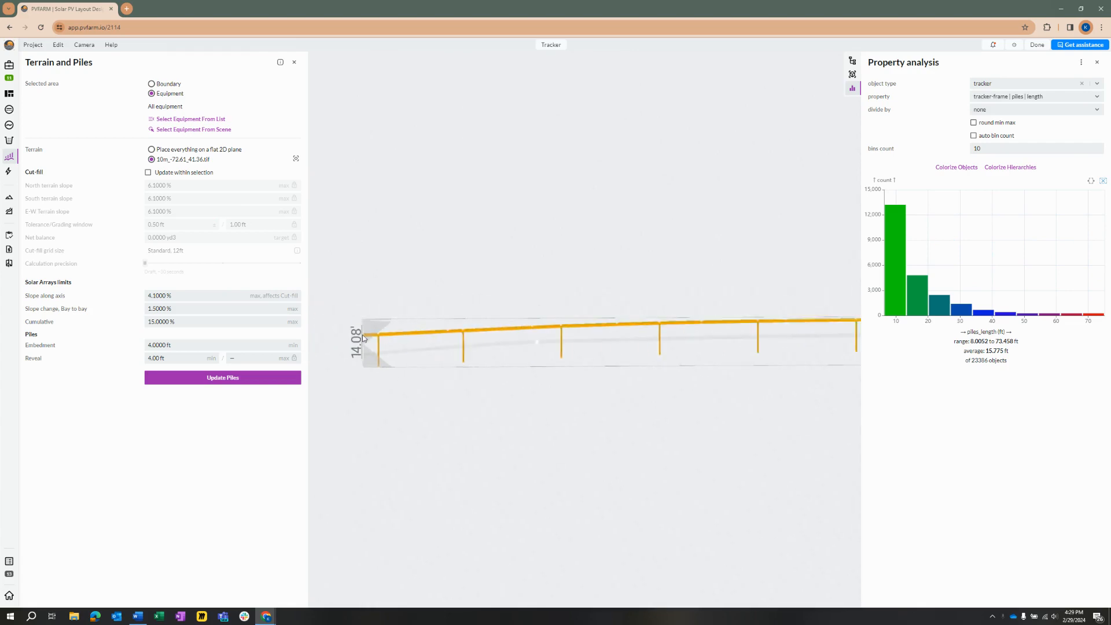
scroll(546, 331, down, 5)
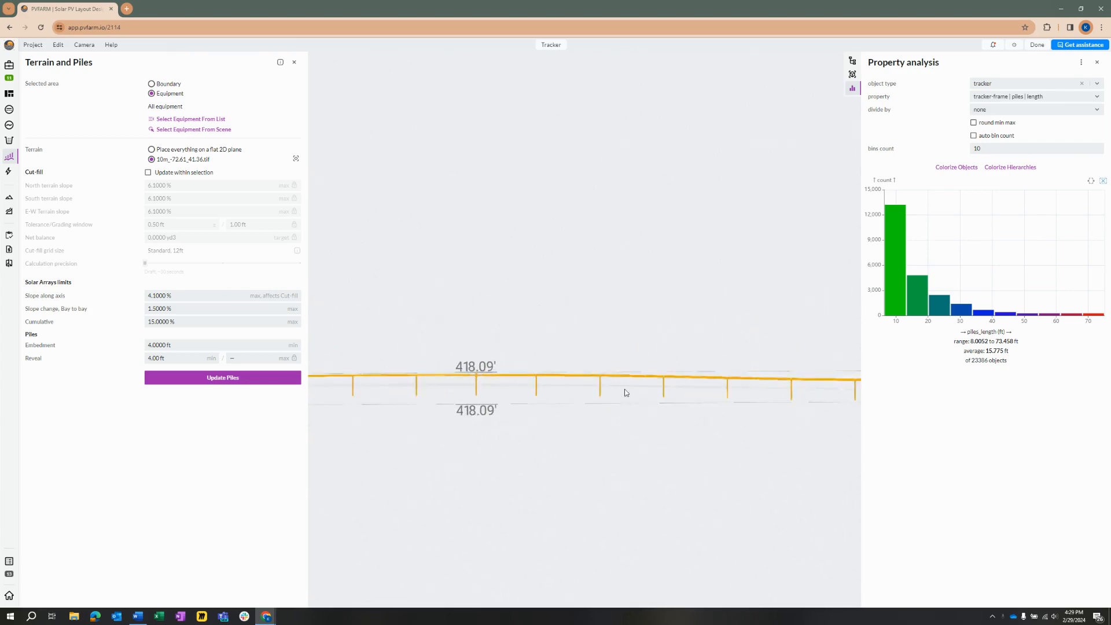
scroll(703, 393, down, 2)
middle_drag(635, 404, 661, 412)
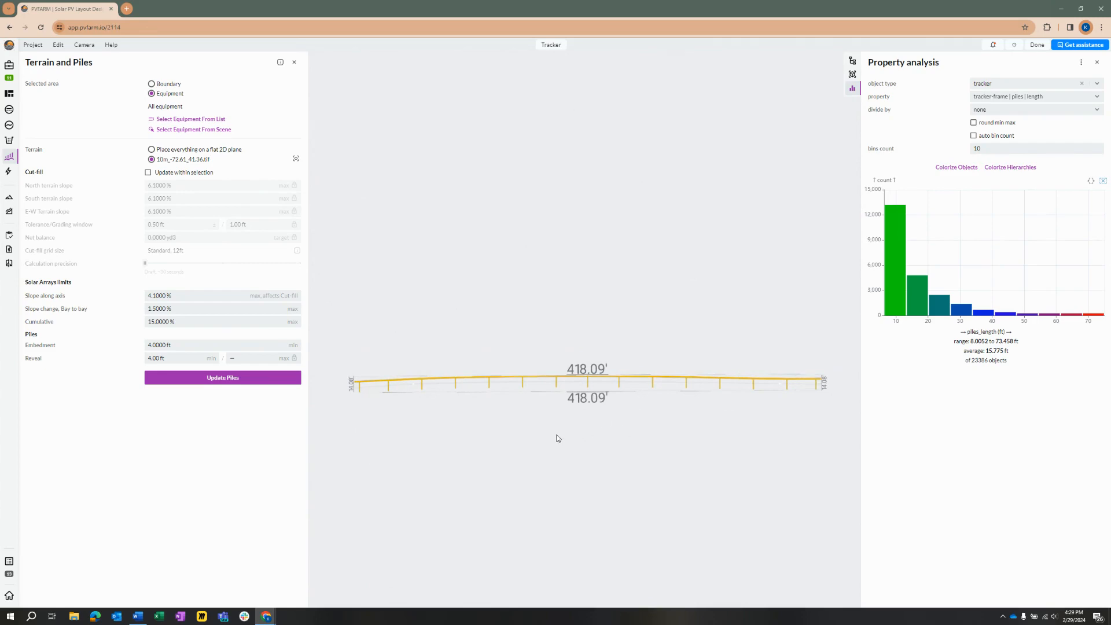
End the block 21 tracker's isolation and bring the whole site back into plan view.
key(i)
key(t)
scroll(593, 312, down, 8)
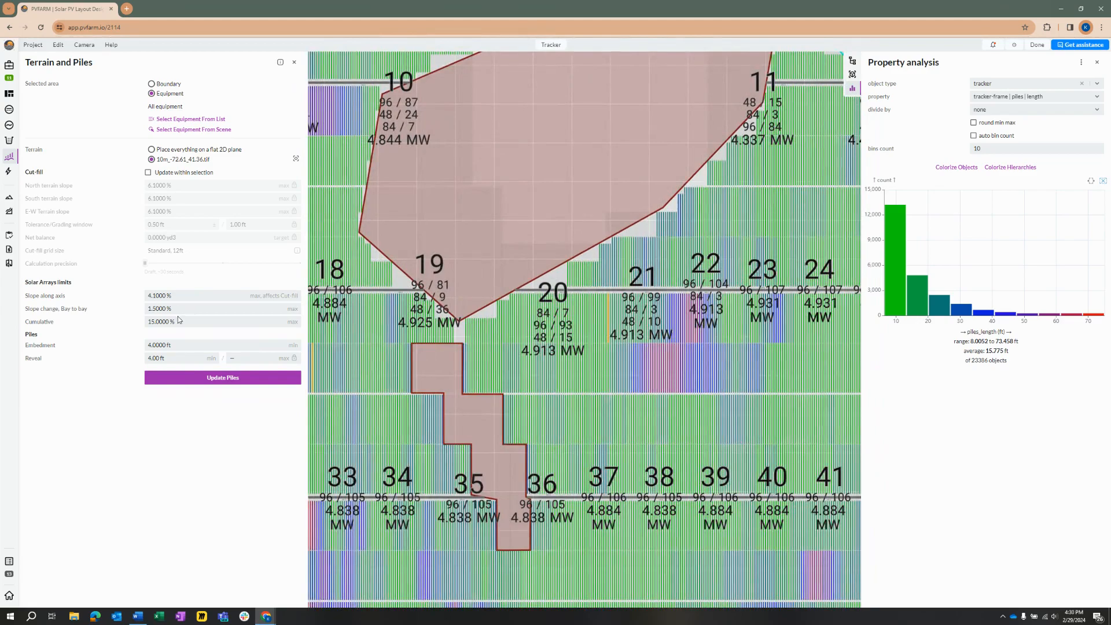
scroll(602, 350, down, 10)
middle_drag(570, 361, 532, 277)
scroll(654, 471, down, 2)
middle_drag(653, 472, 541, 383)
middle_drag(571, 431, 576, 395)
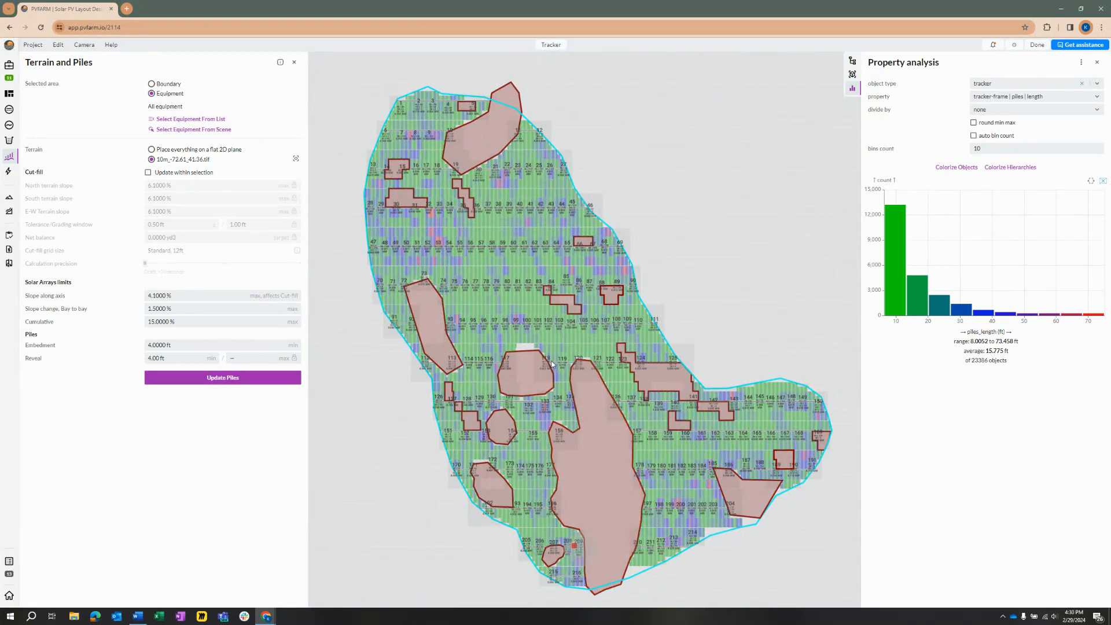
Review the slope-along-axis limit and the pile length histogram against the color-coded trackers across the whole site.
click(171, 297)
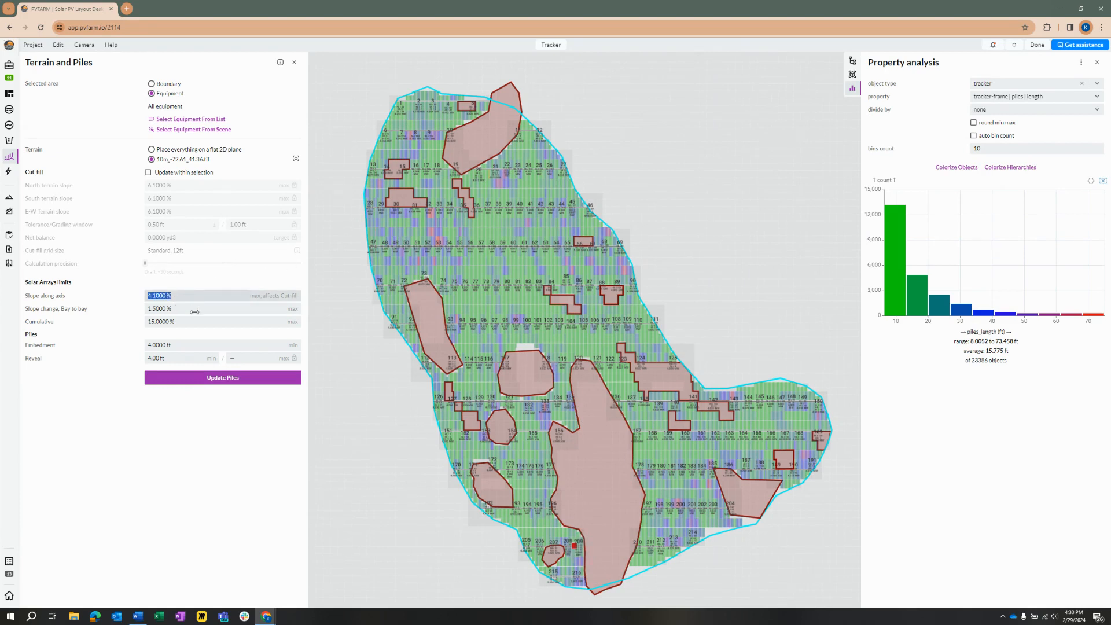
middle_drag(541, 256, 549, 221)
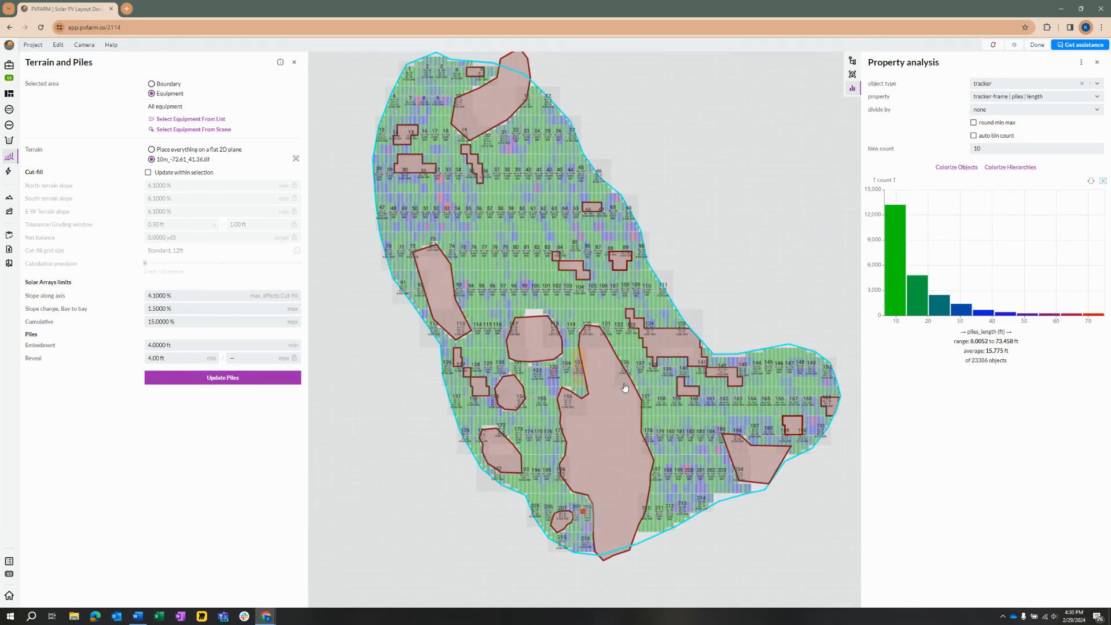
mouse_move(980, 315)
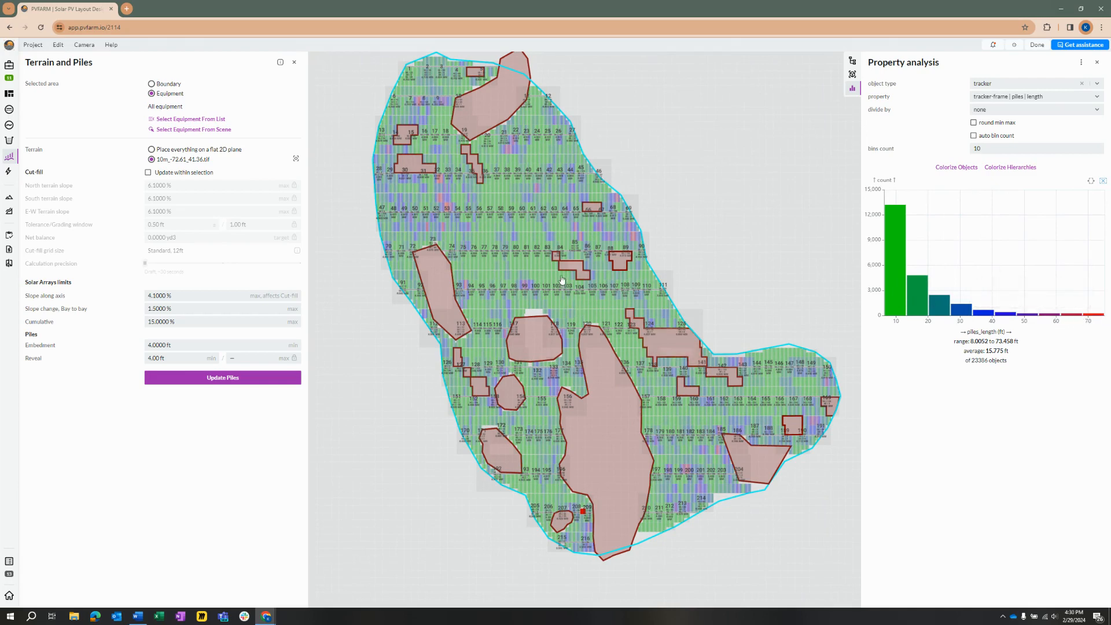
scroll(558, 275, down, 1)
middle_drag(558, 275, 555, 298)
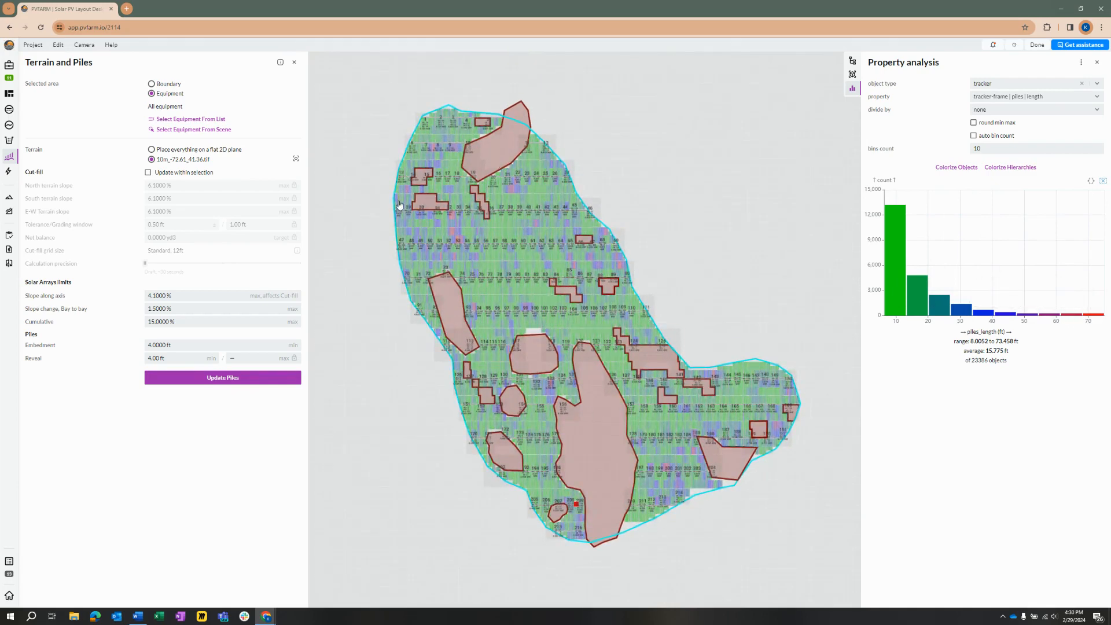
scroll(586, 328, up, 3)
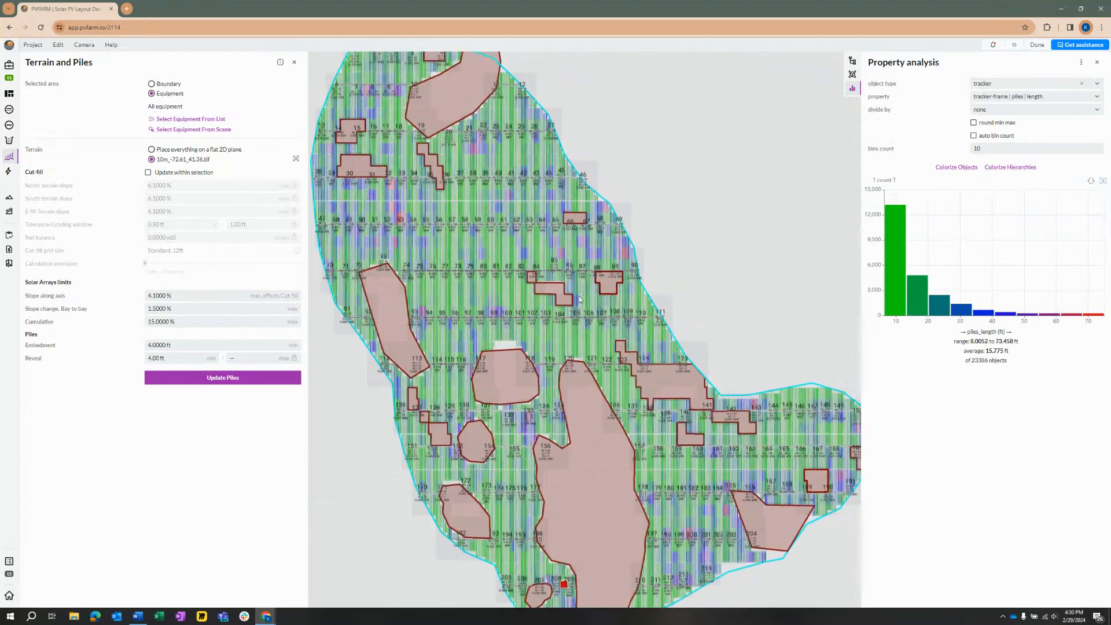
scroll(647, 412, up, 2)
mouse_move(619, 370)
mouse_down()
mouse_move(693, 310)
mouse_move(616, 376)
mouse_up()
scroll(579, 370, down, 4)
right_drag(570, 345, 584, 302)
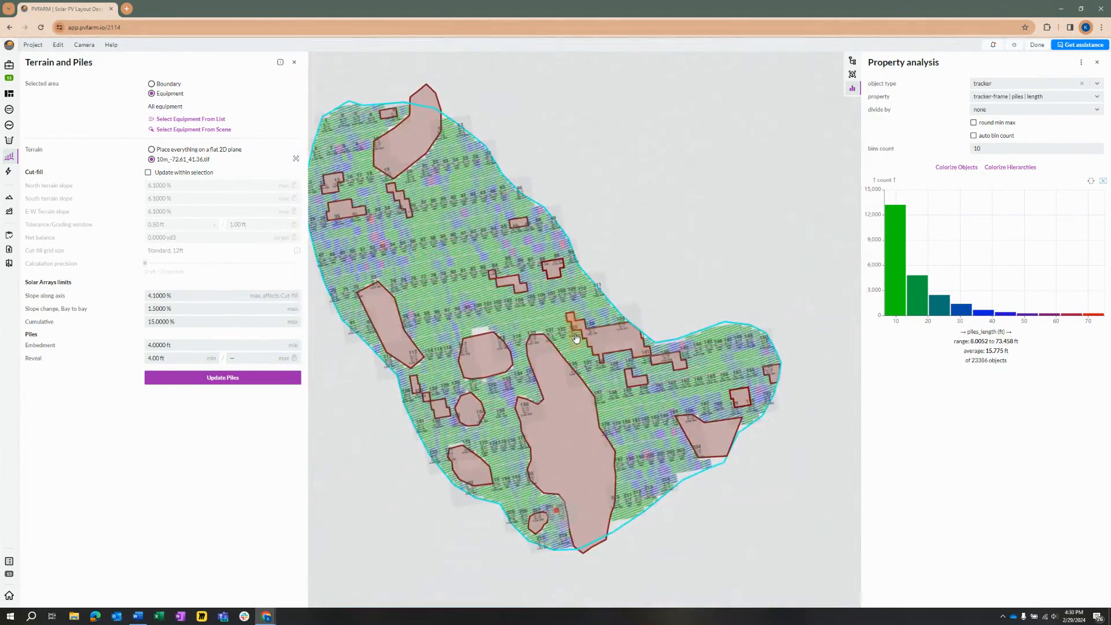
drag(584, 302, 538, 247)
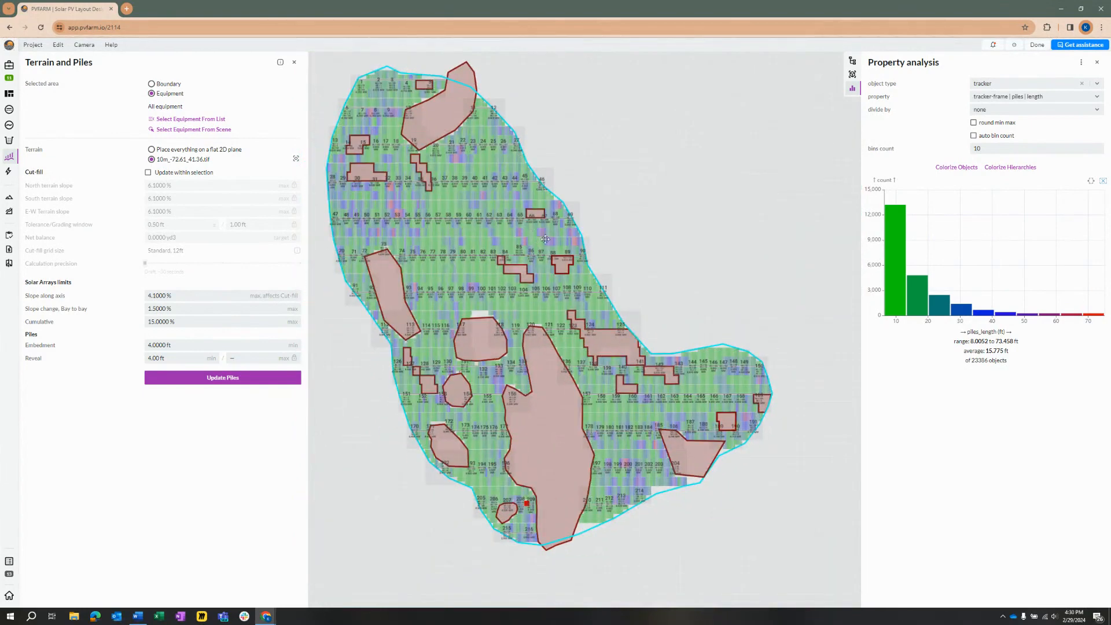
right_drag(546, 239, 563, 253)
right_drag(483, 241, 496, 245)
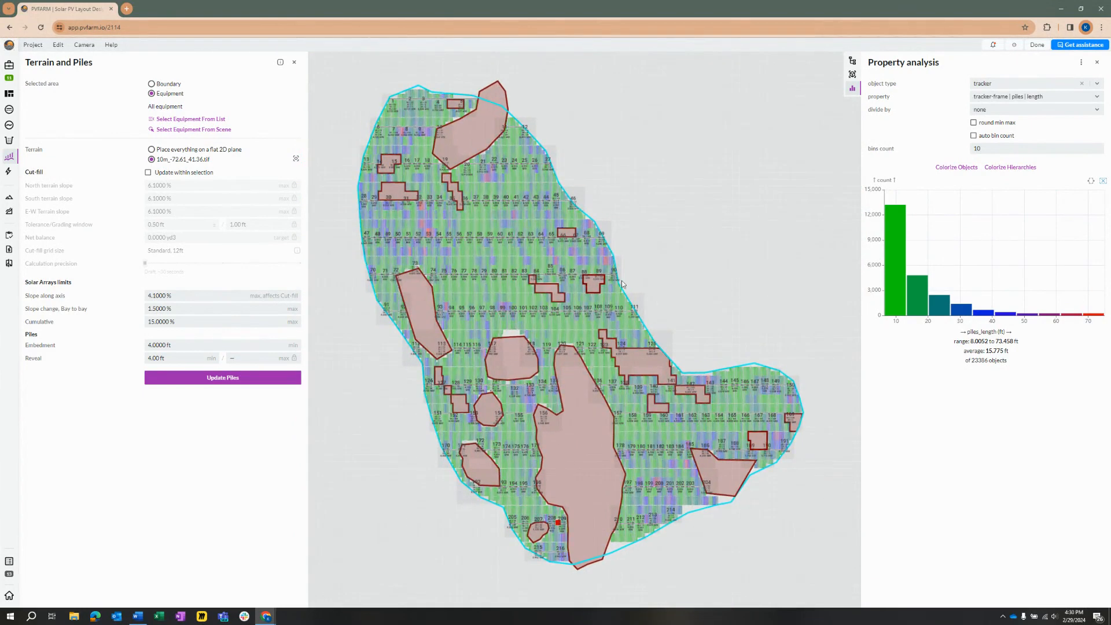
right_drag(512, 312, 516, 309)
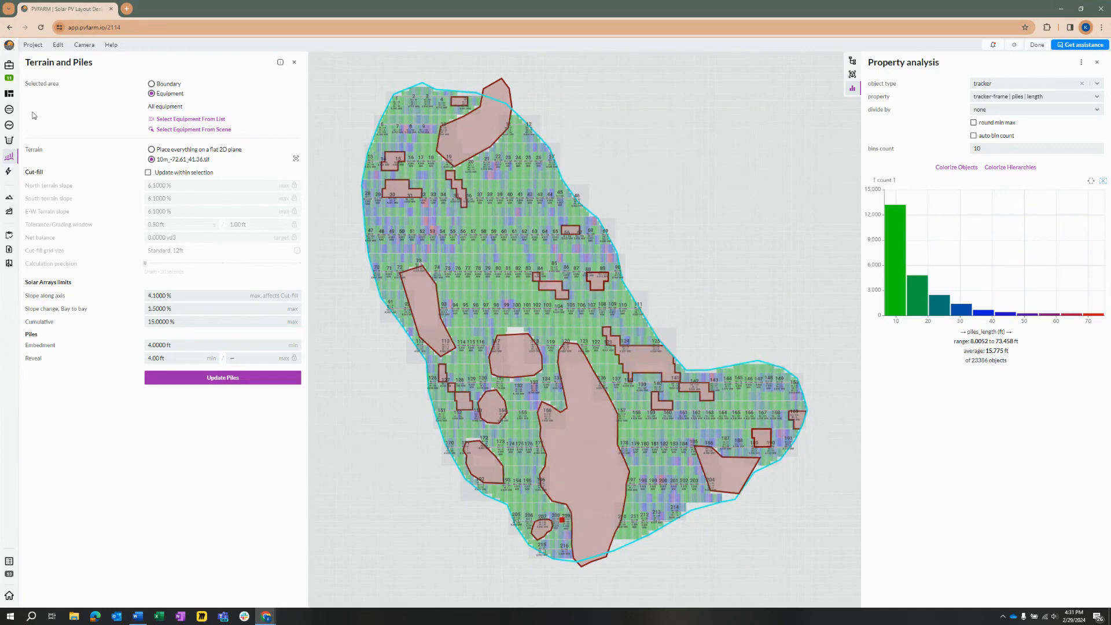
Check the layout generation settings, and reset the terrain and piles bay-to-bay slope change and cumulative limits to 0%.
click(8, 94)
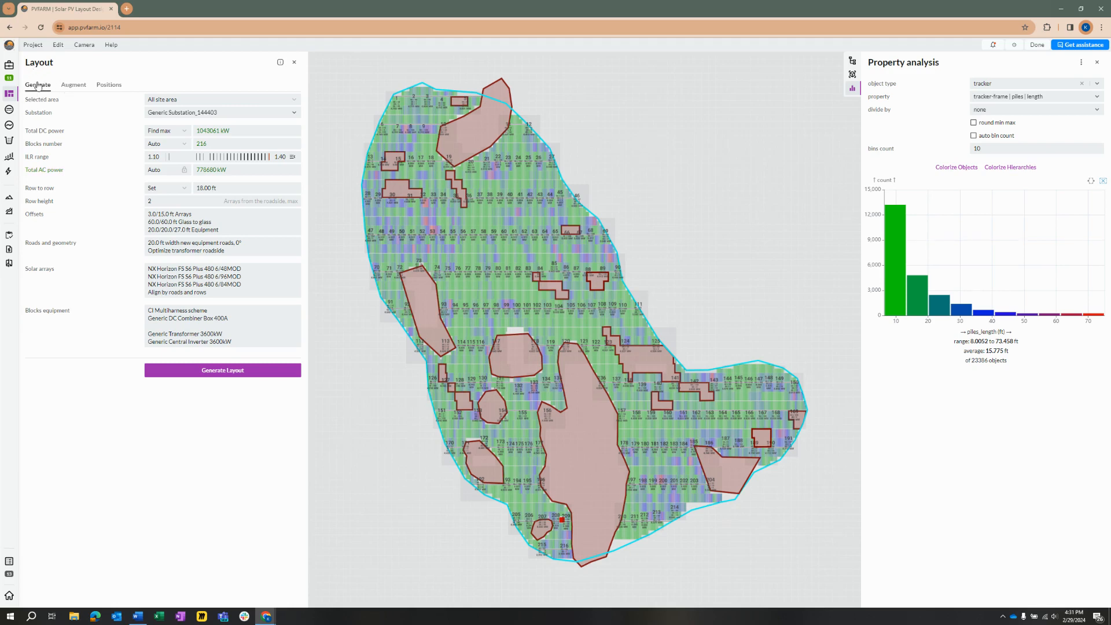
click(9, 157)
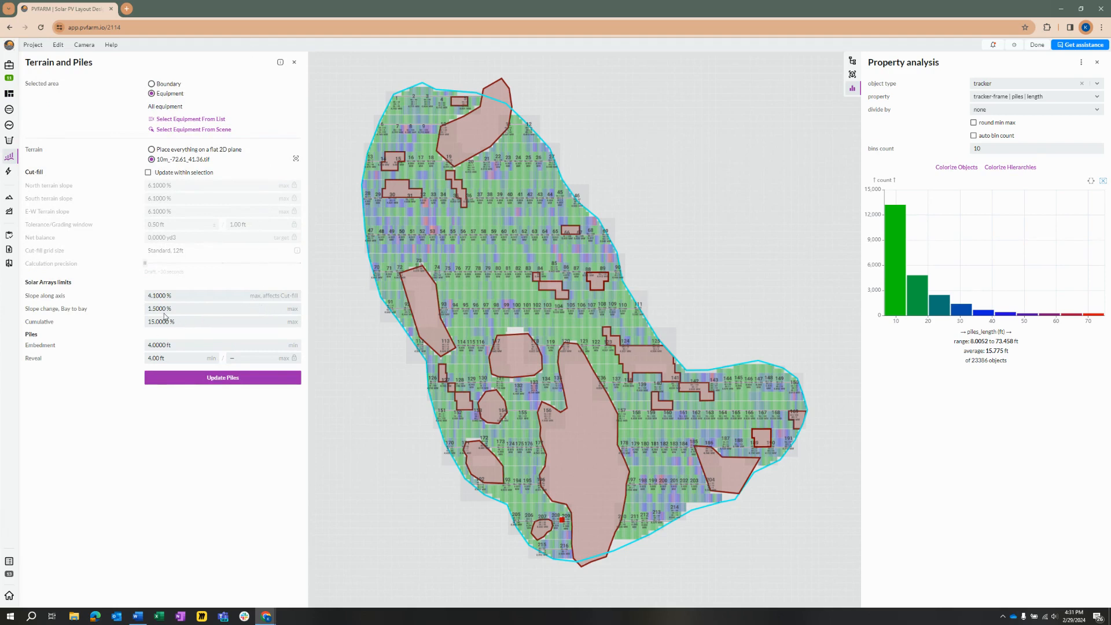
click(187, 312)
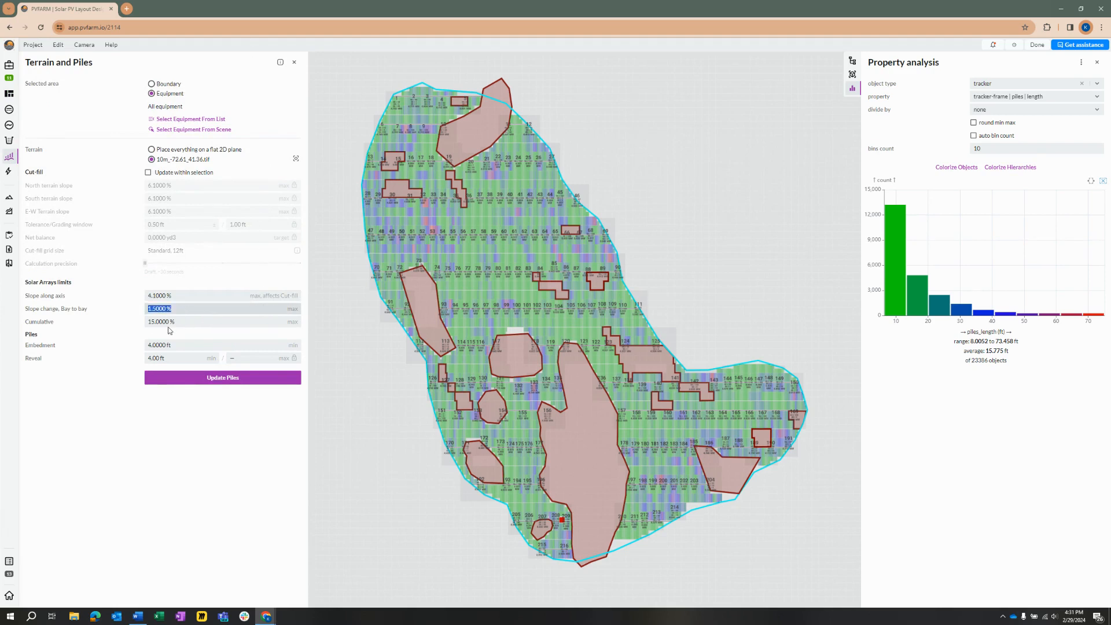
text(0)
click(177, 319)
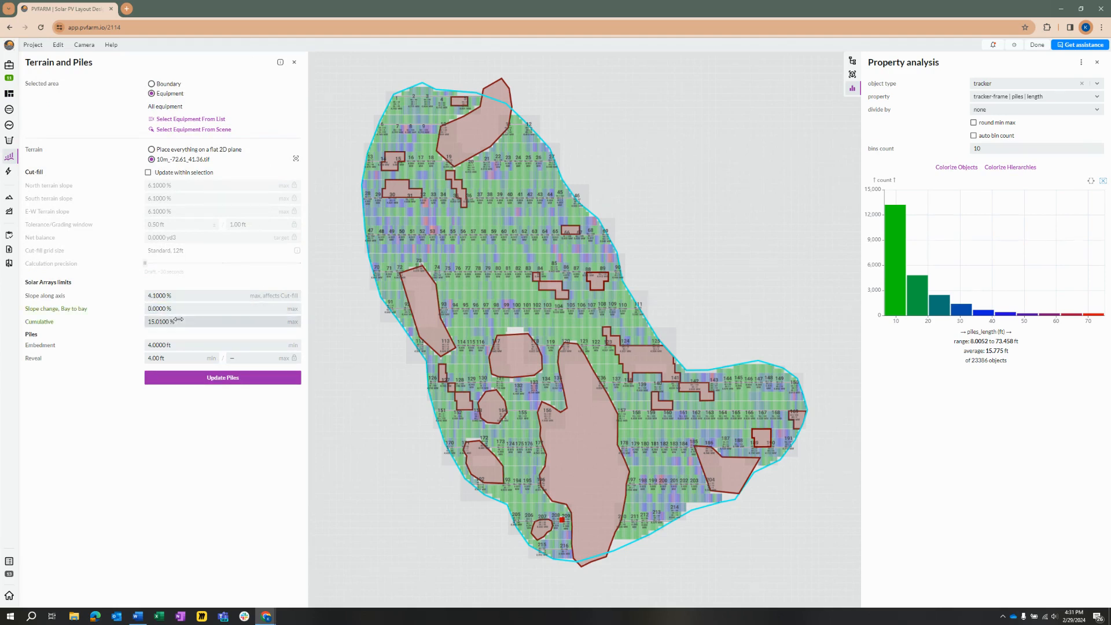
text(0)
click(171, 333)
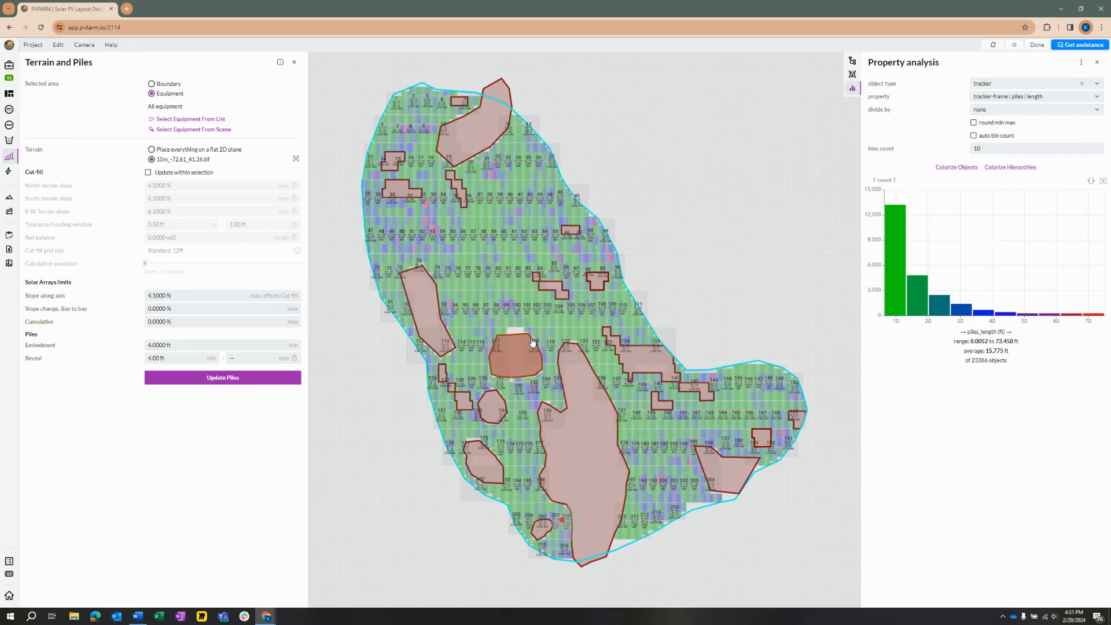
drag(659, 205, 687, 207)
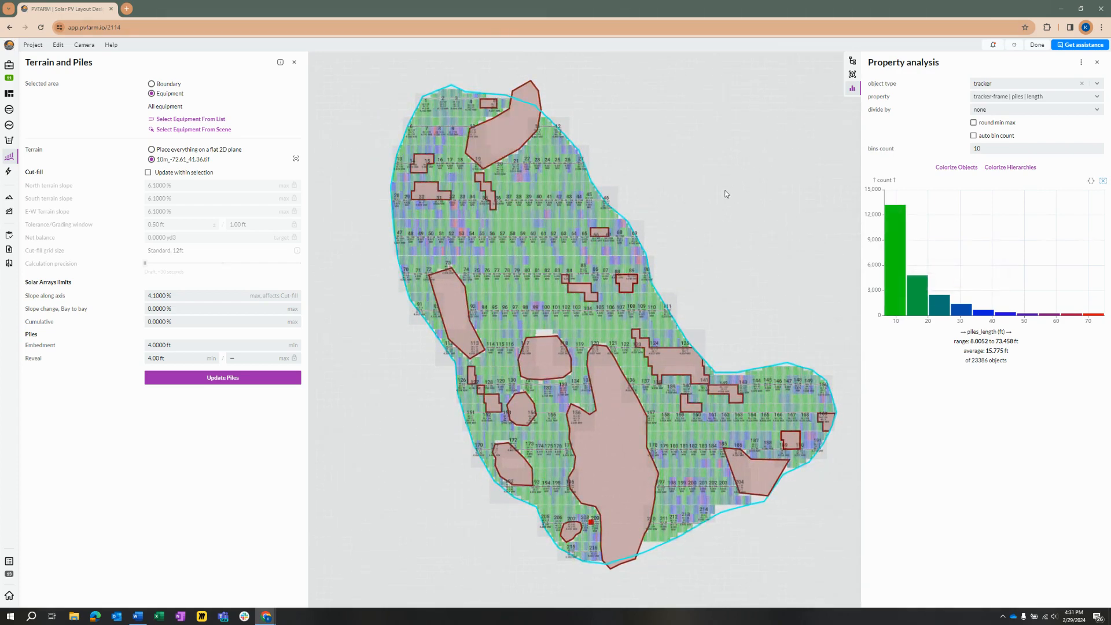
drag(724, 189, 715, 173)
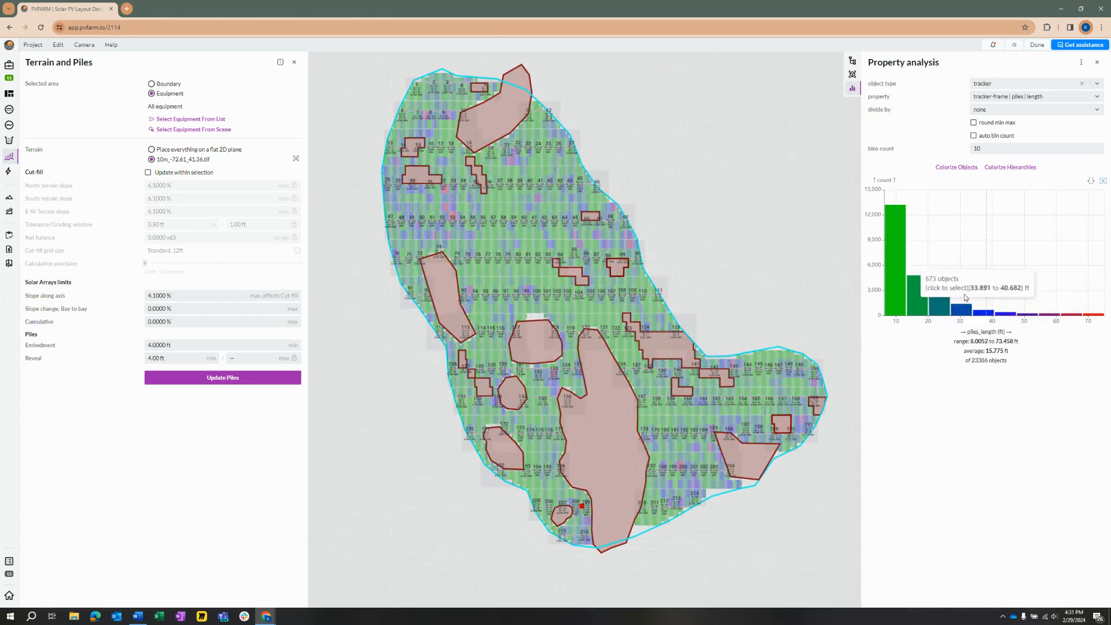